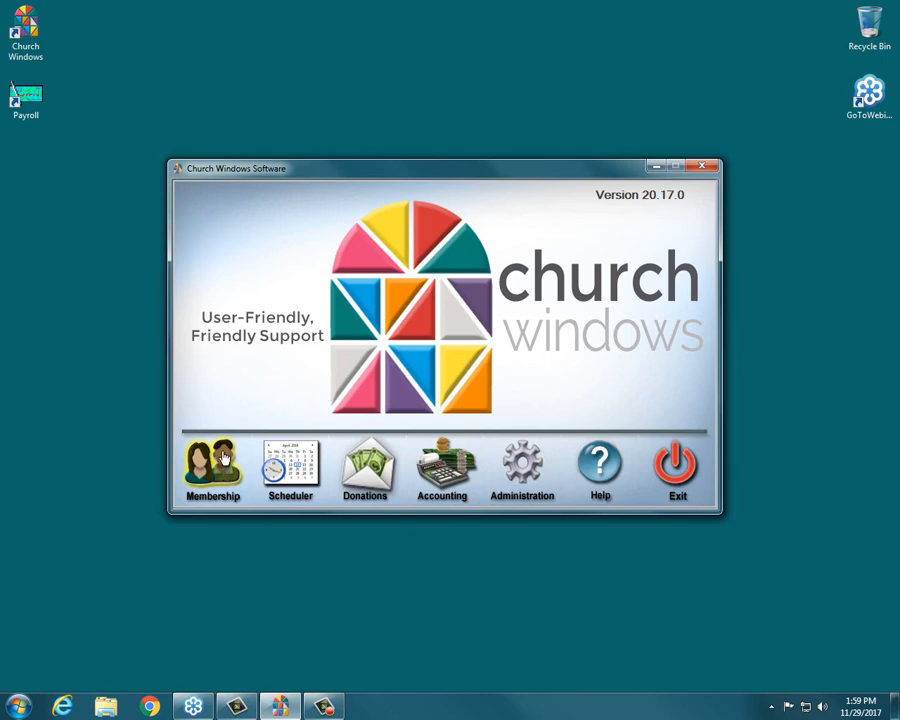
# Open the Find Criteria window in the Membership module to look it over, and close it
pyautogui.click(224, 457)
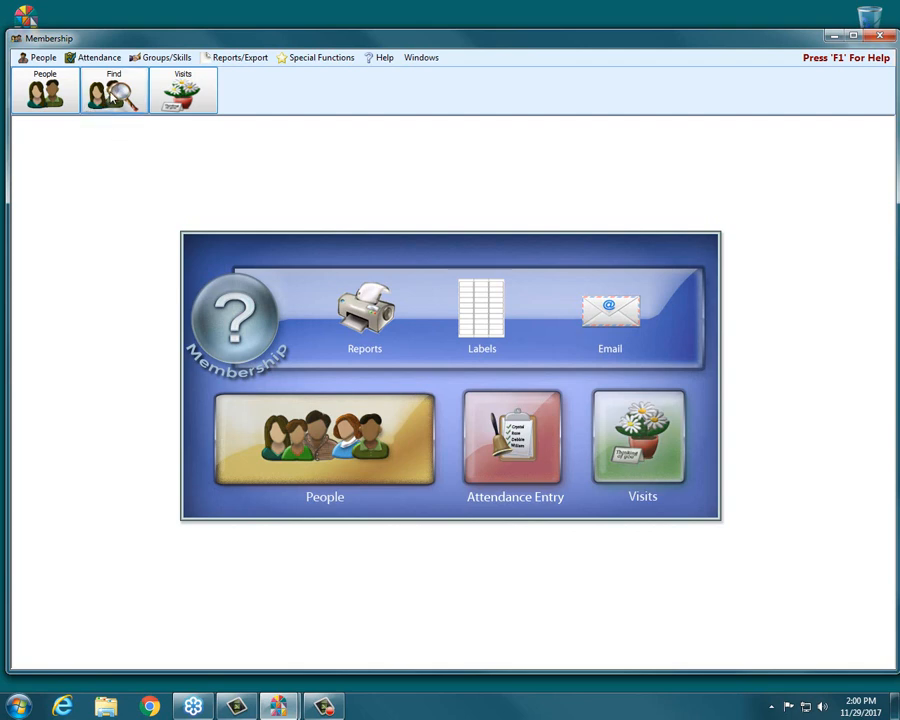
pyautogui.click(112, 91)
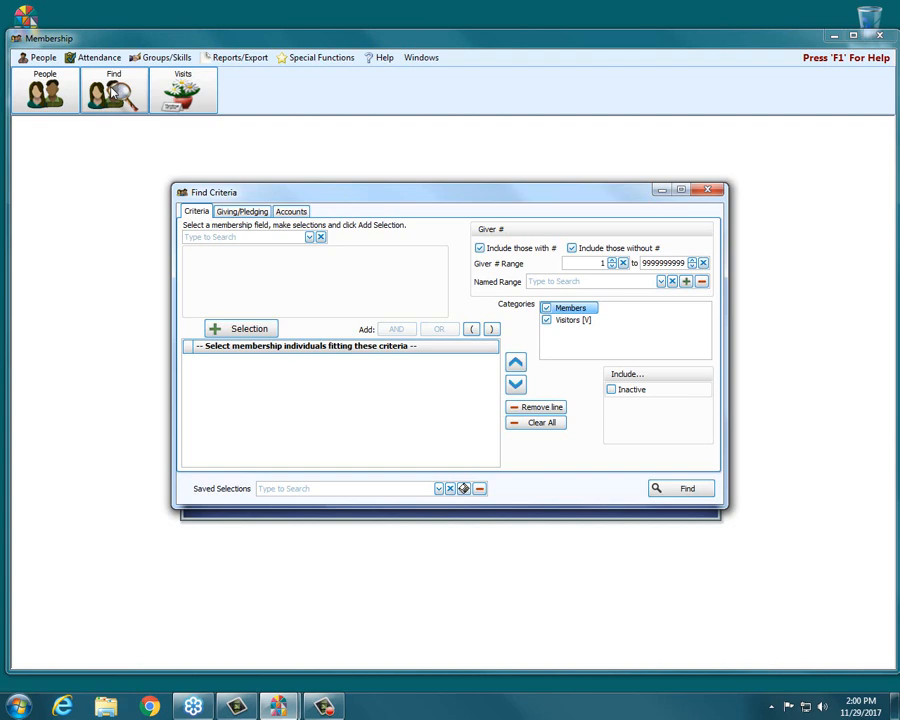
pyautogui.click(702, 192)
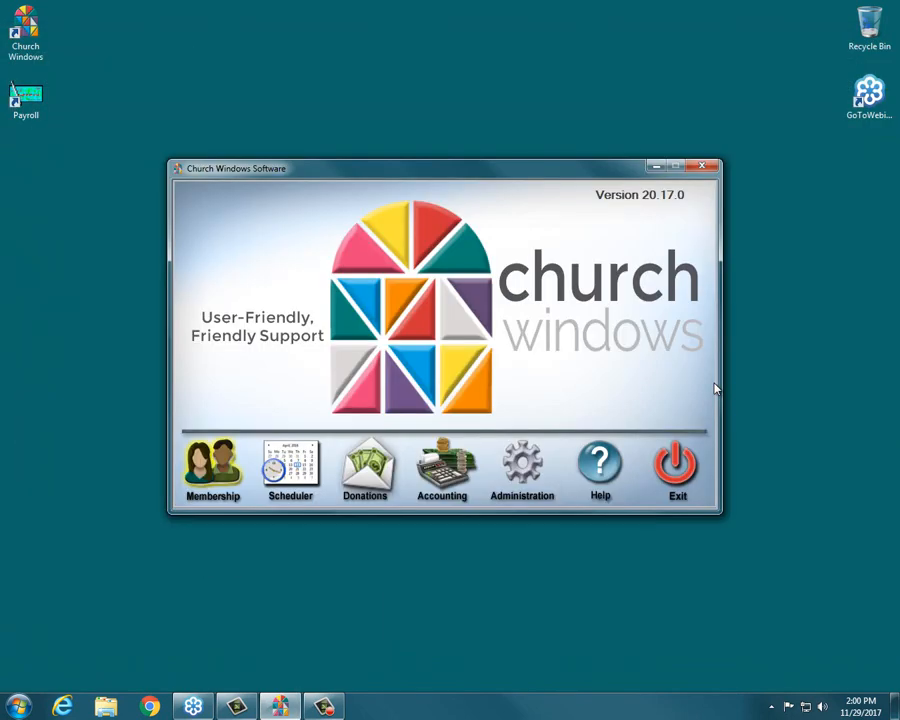
# Make the first listed user active in the Administration security settings and enter the user's password
pyautogui.click(537, 465)
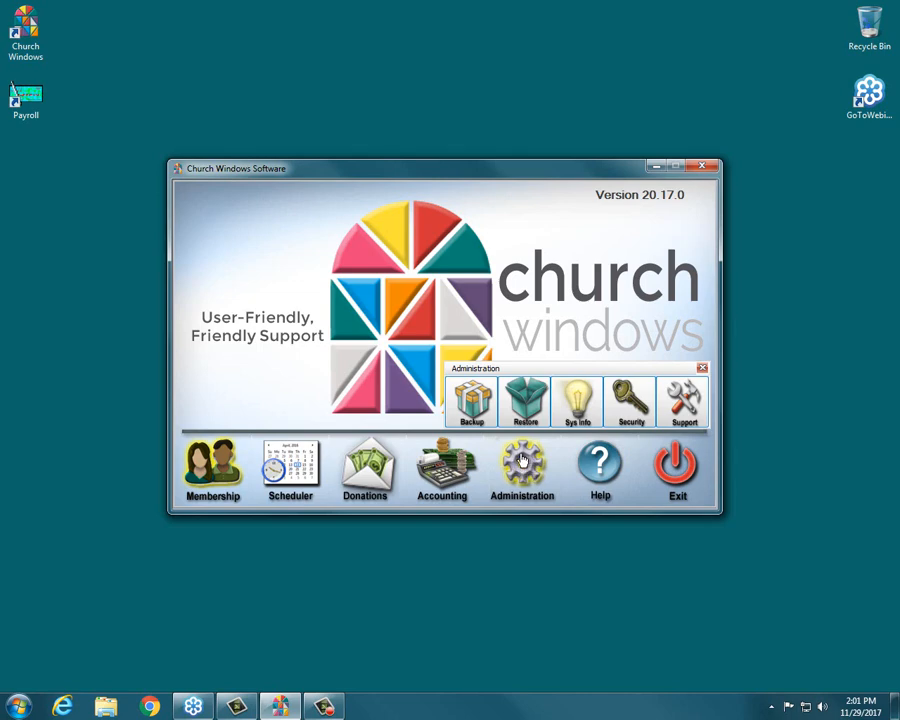
pyautogui.click(629, 398)
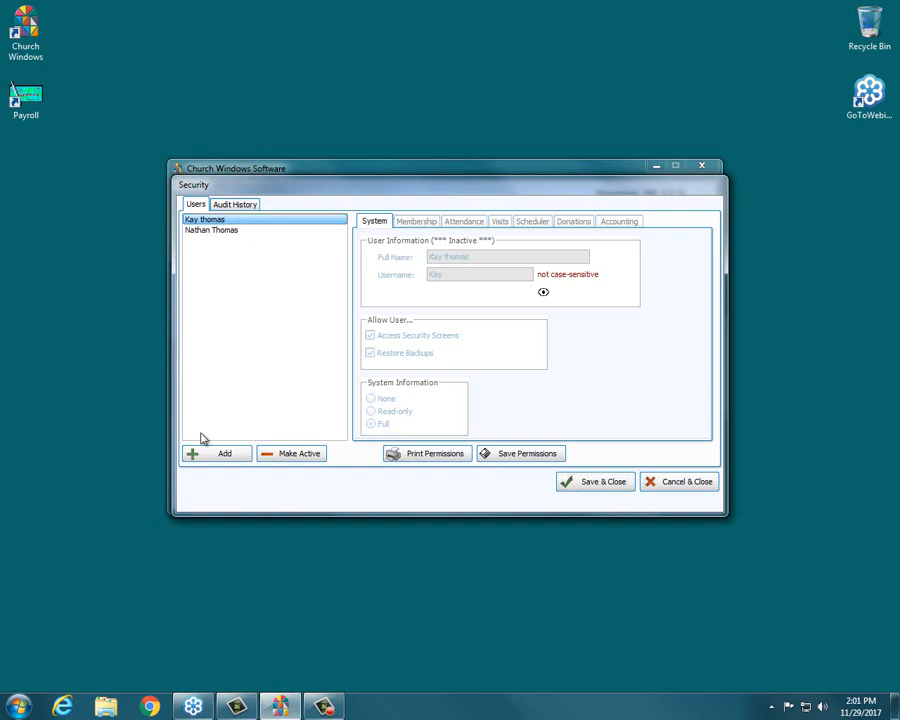
pyautogui.click(288, 455)
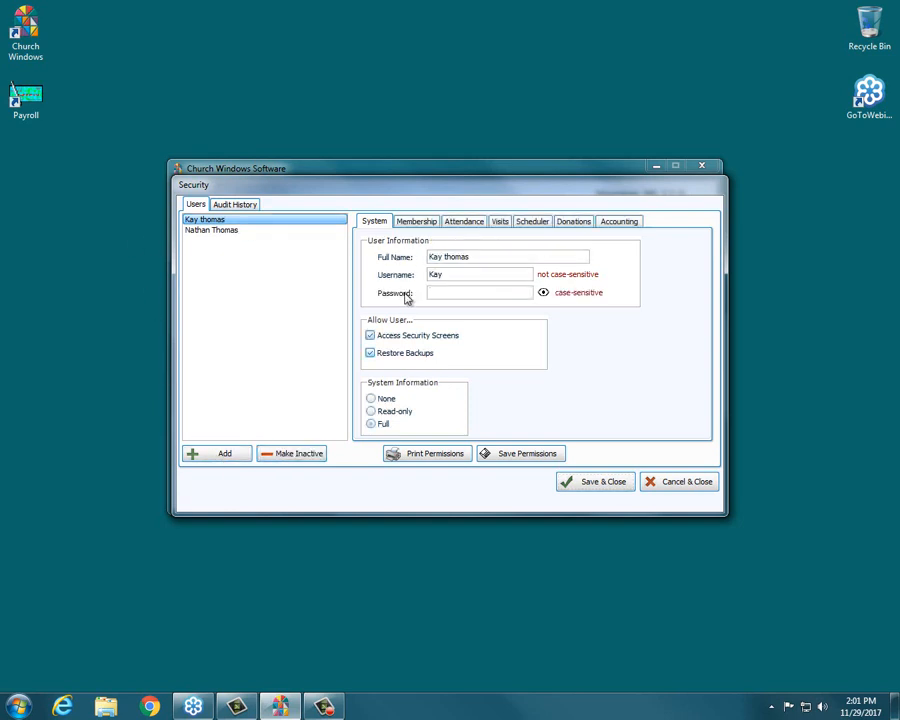
pyautogui.write('***')
# Examine the user's Membership permissions, including Mass Edit, and close the security settings without saving
pyautogui.click(421, 227)
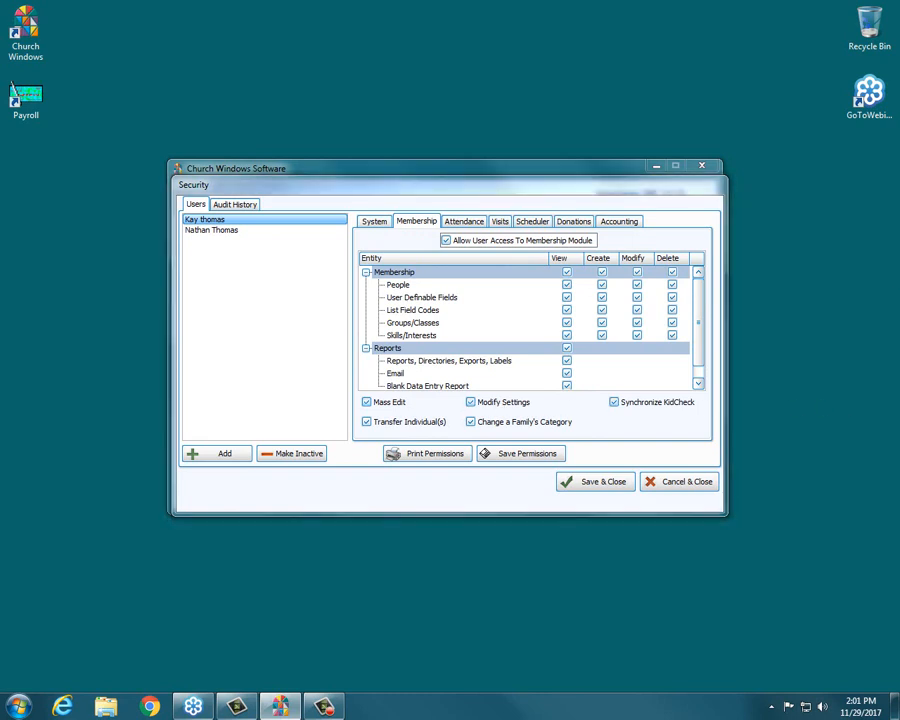
pyautogui.moveTo(373, 404); pyautogui.dragTo(406, 402)
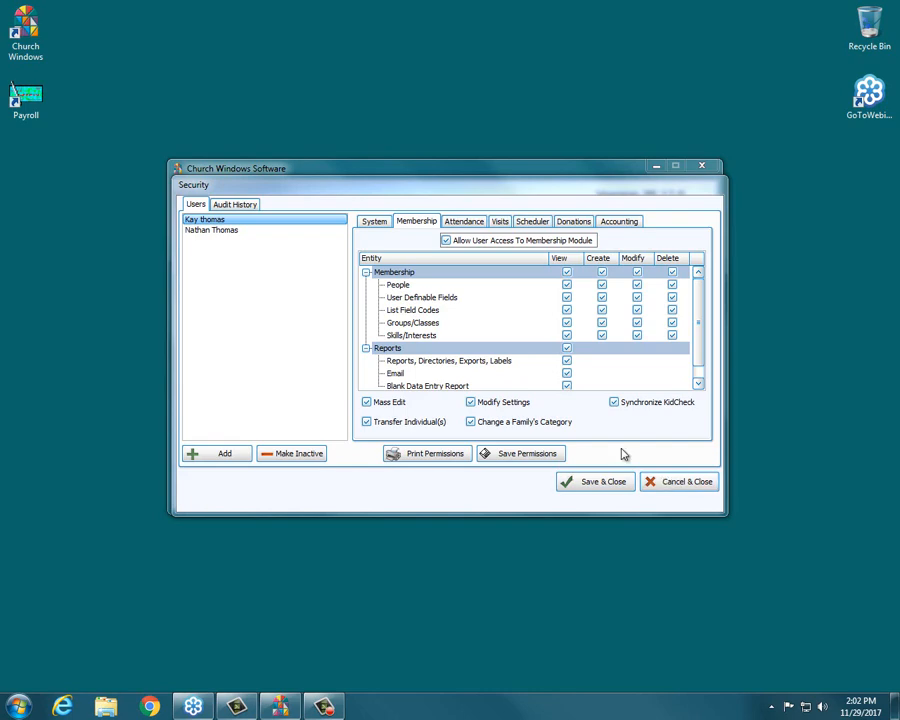
pyautogui.click(666, 485)
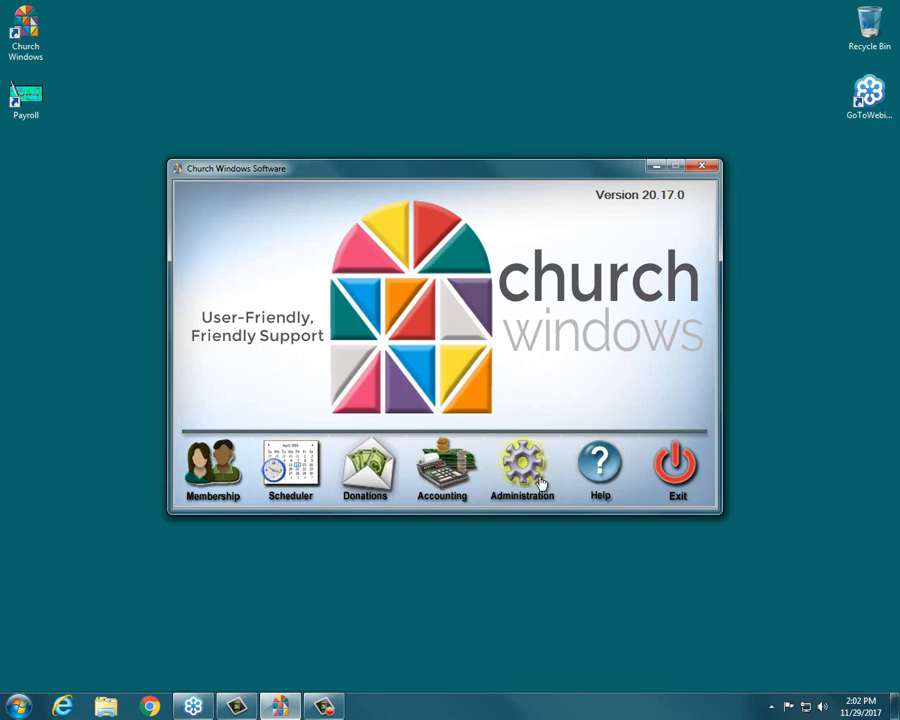
# Review the Membership settings, including the mass edit backup option and relabel fields, and close them without saving
pyautogui.click(228, 464)
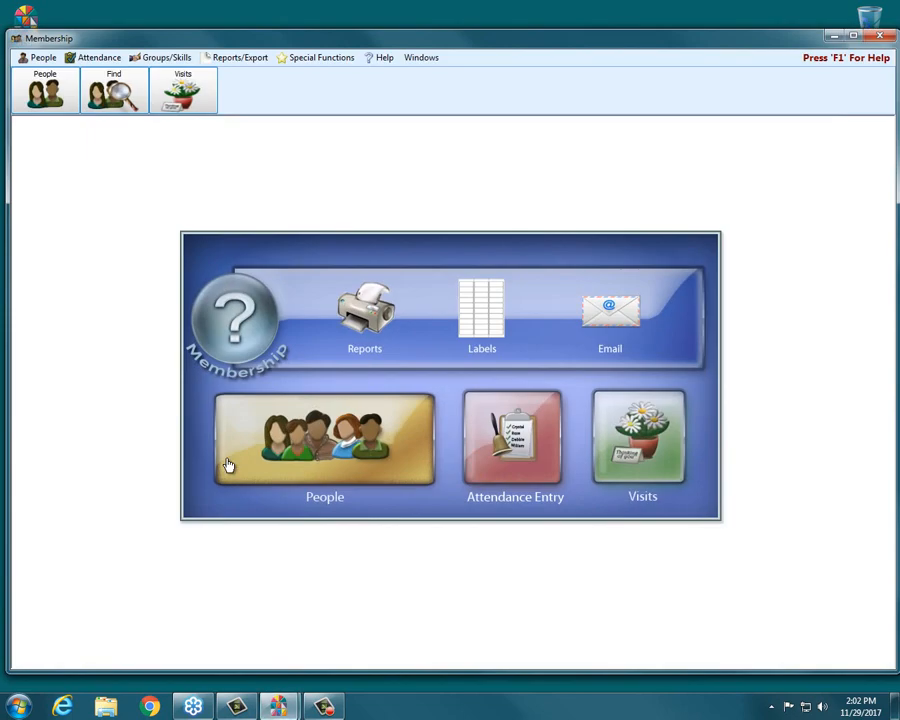
pyautogui.click(295, 64)
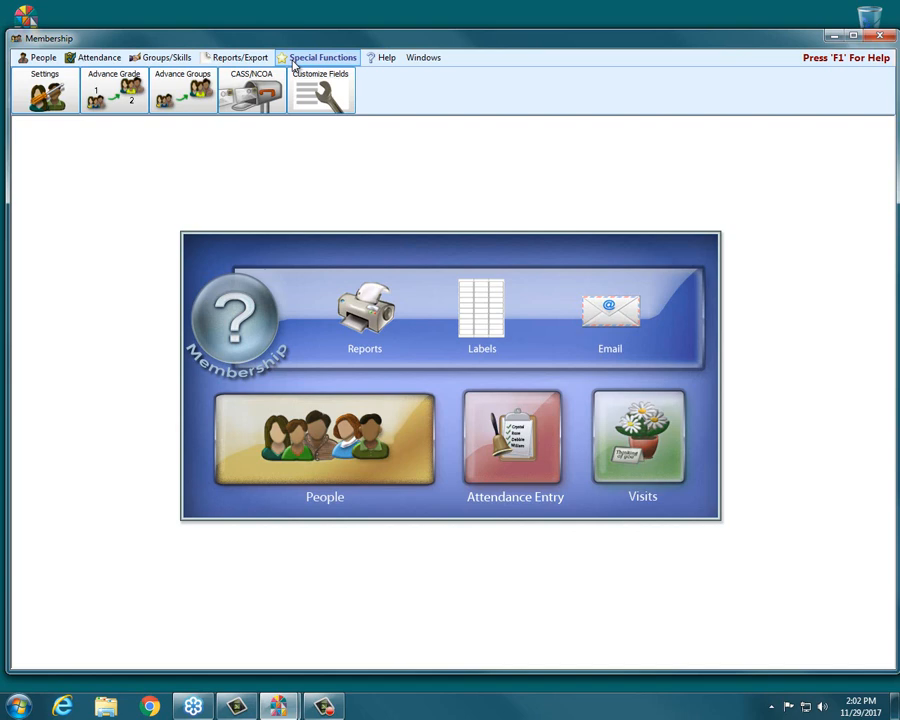
pyautogui.click(48, 89)
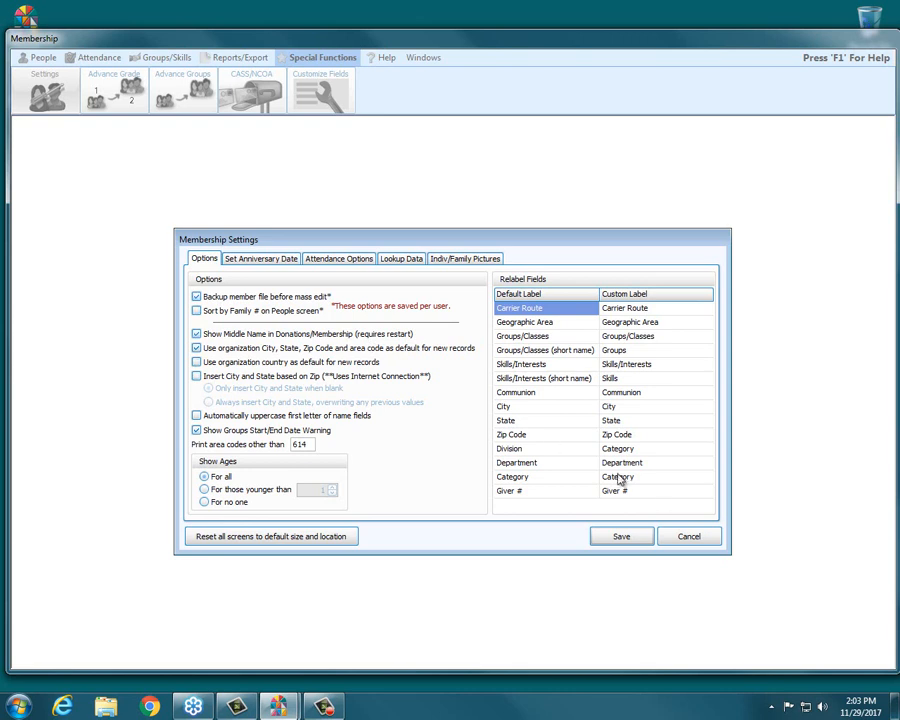
pyautogui.click(686, 540)
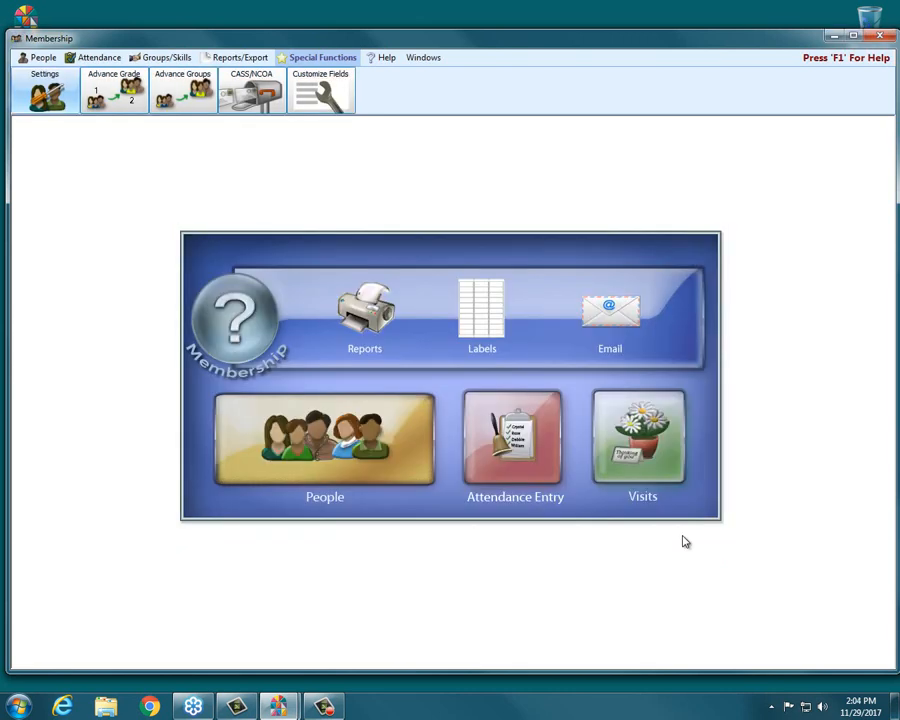
# Open the membership Find Criteria and add a selection for Age equal to 5
pyautogui.click(47, 58)
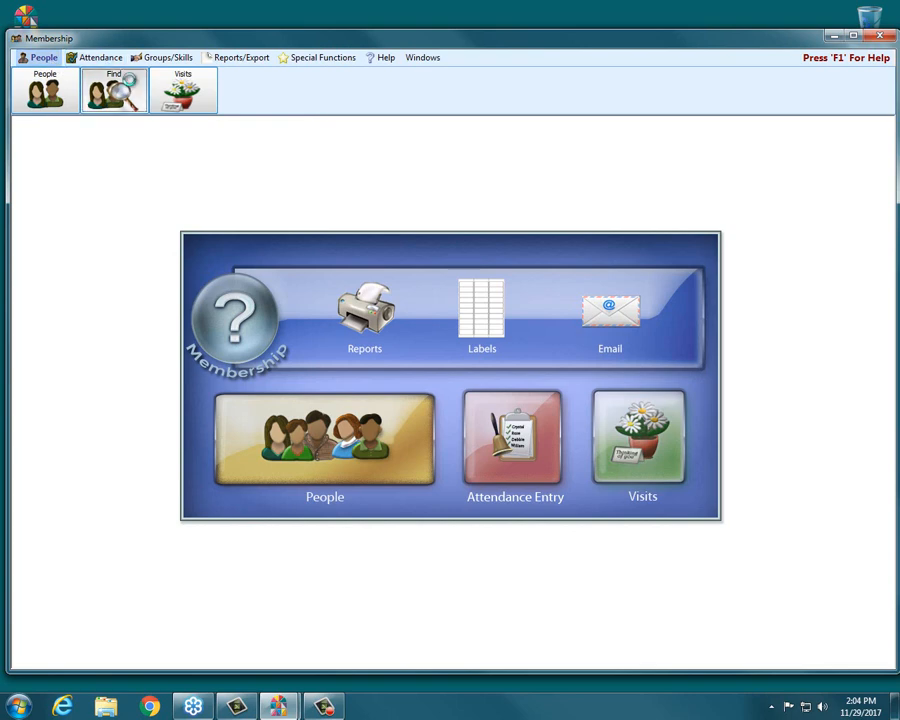
pyautogui.click(130, 87)
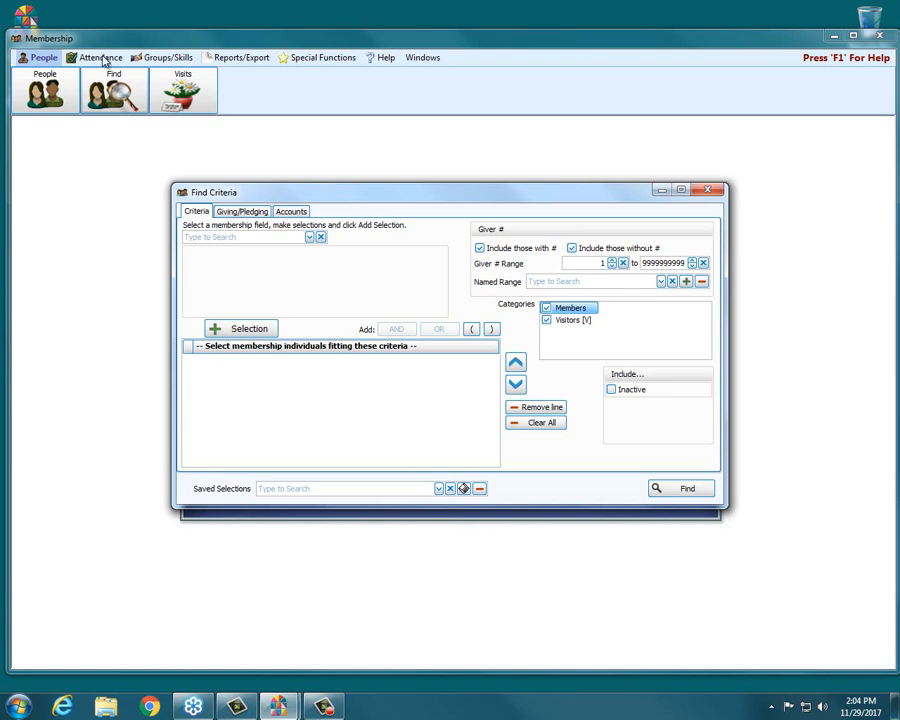
pyautogui.click(310, 238)
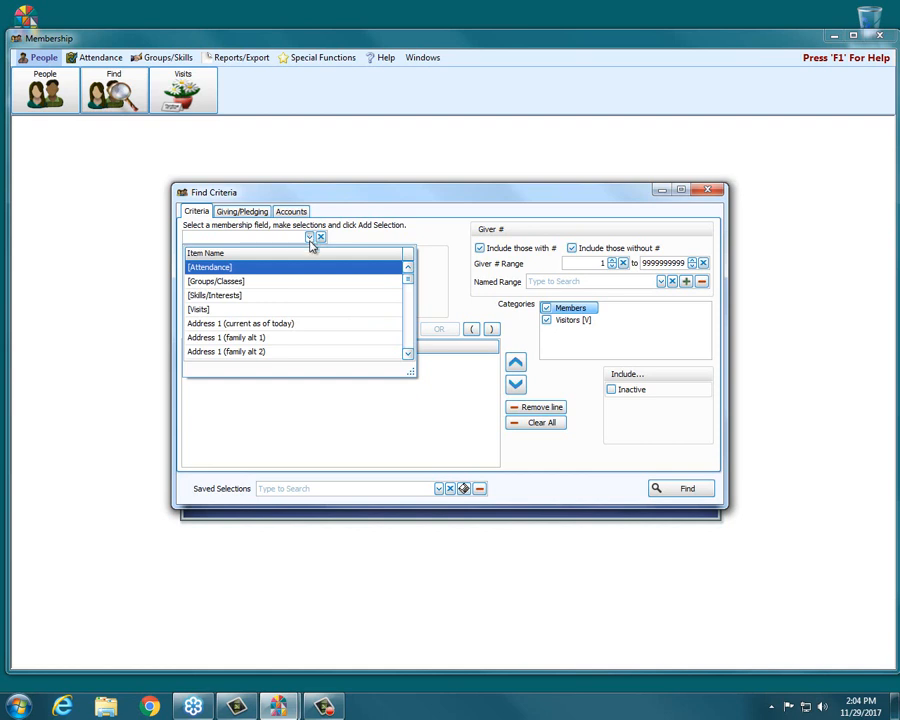
pyautogui.write('ag')
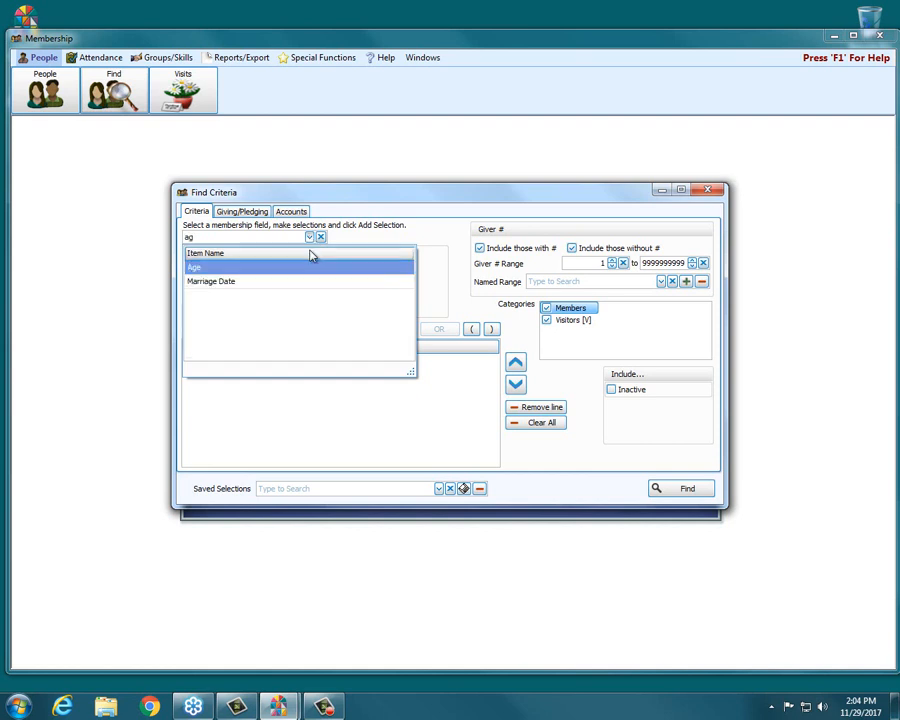
pyautogui.click(314, 267)
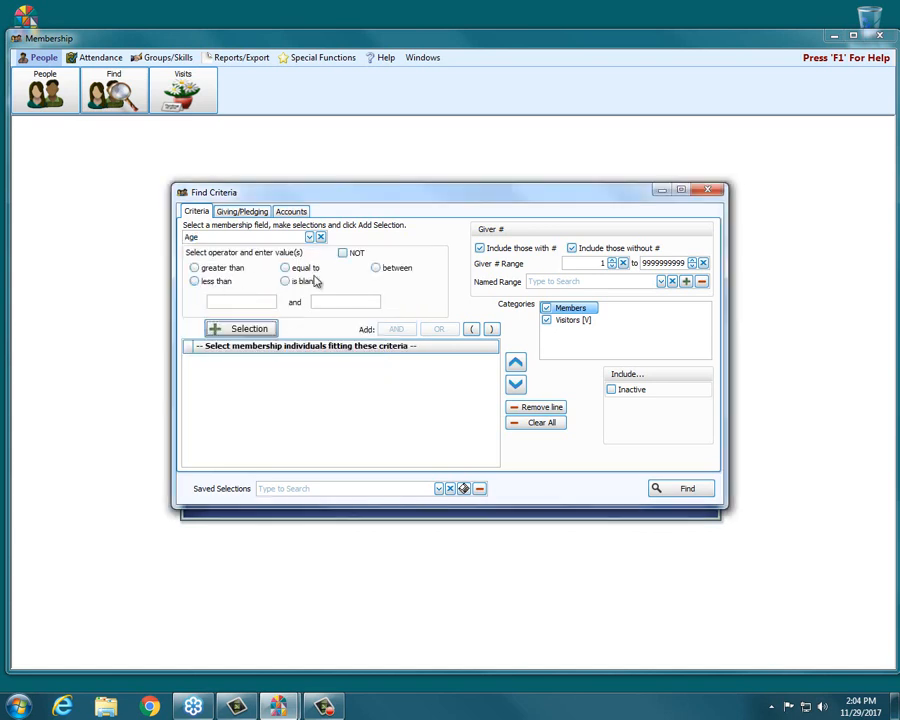
pyautogui.click(306, 270)
pyautogui.click(261, 300)
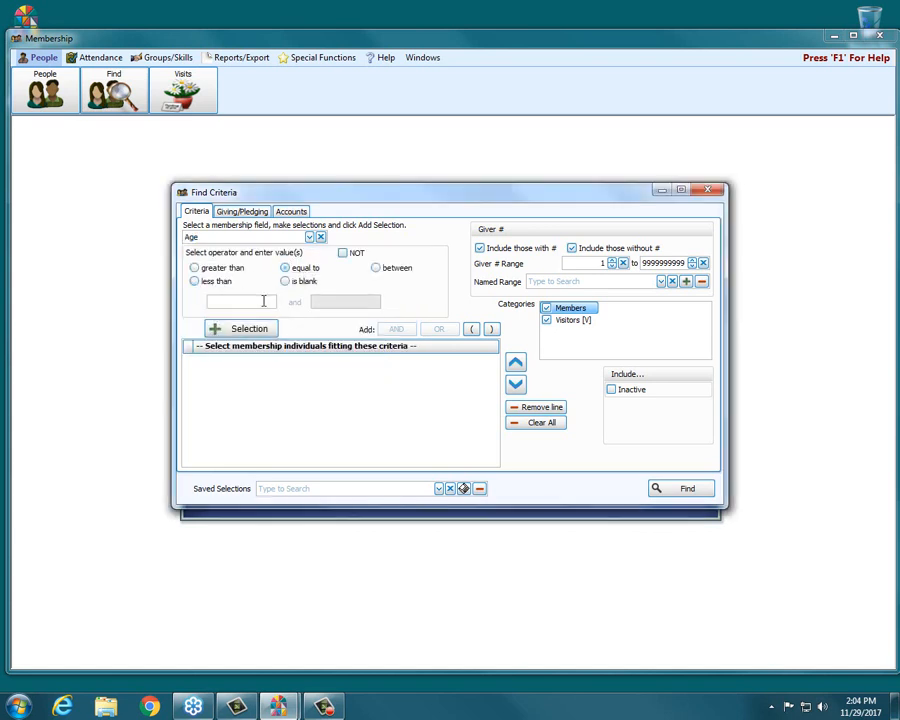
pyautogui.write('5')
pyautogui.click(274, 326)
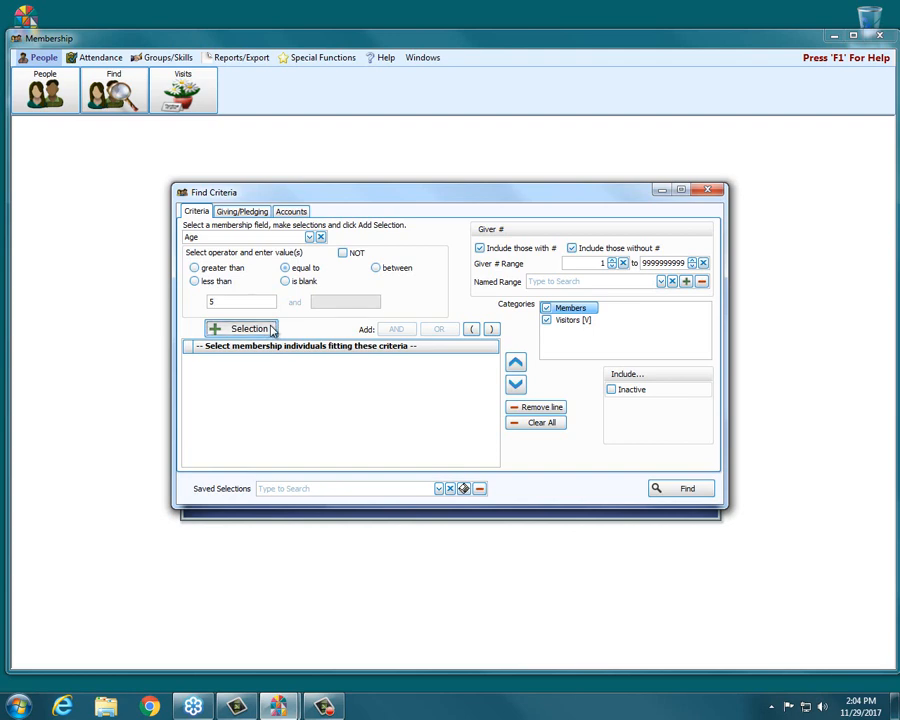
# Find the individuals matching the age 5 selection, dismiss the message and remove that criteria line
pyautogui.click(692, 491)
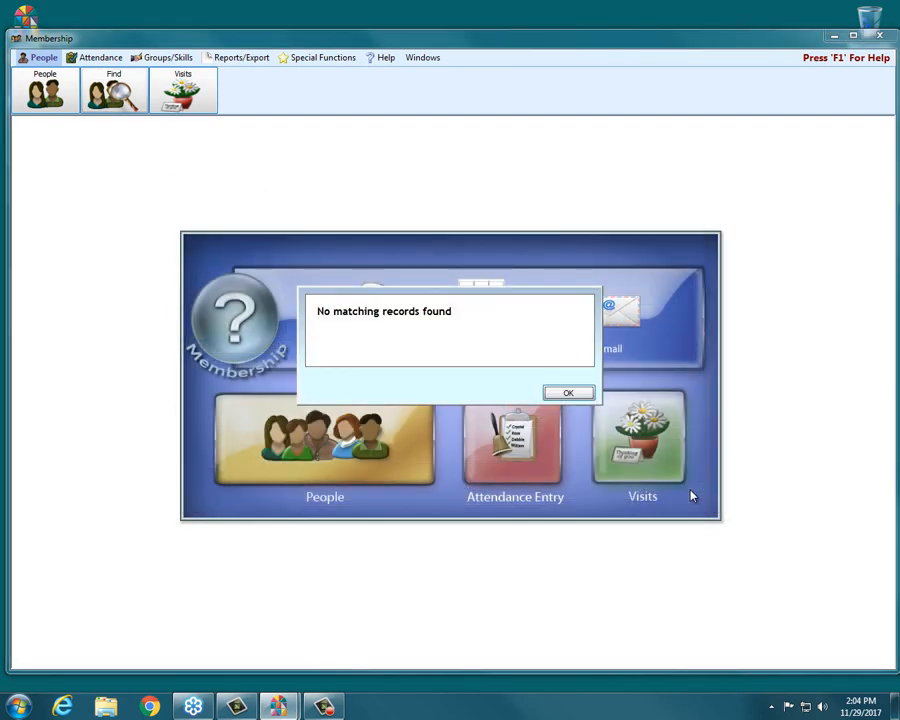
pyautogui.click(578, 391)
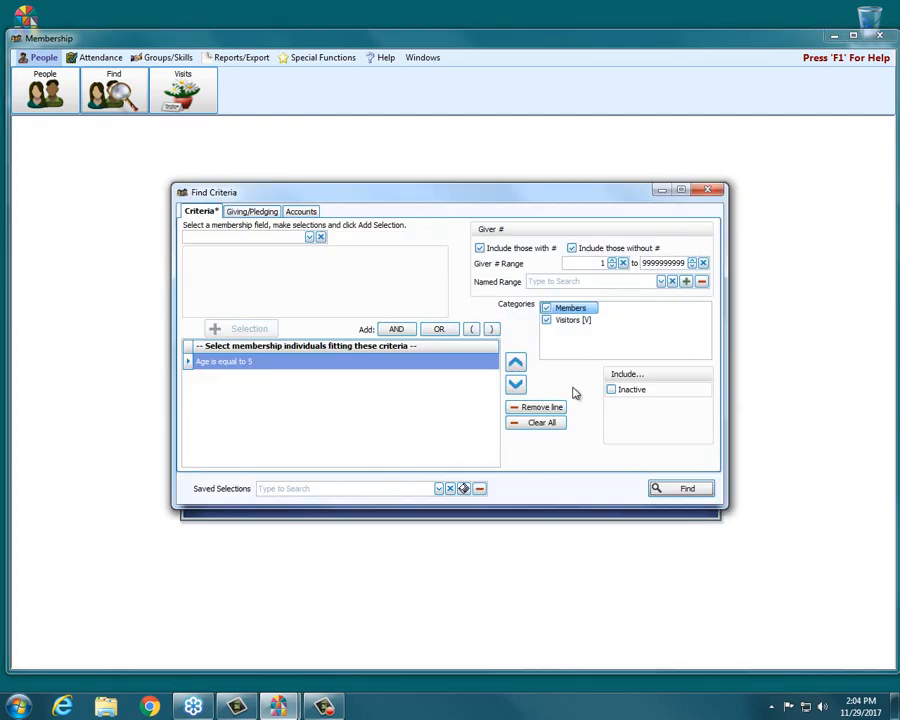
pyautogui.click(534, 407)
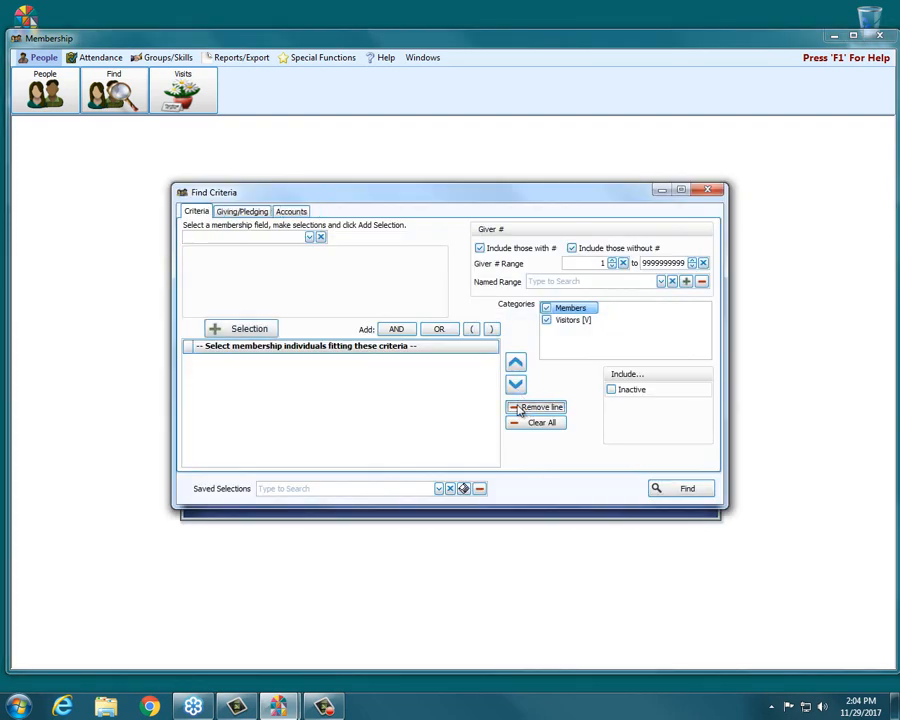
pyautogui.click(309, 237)
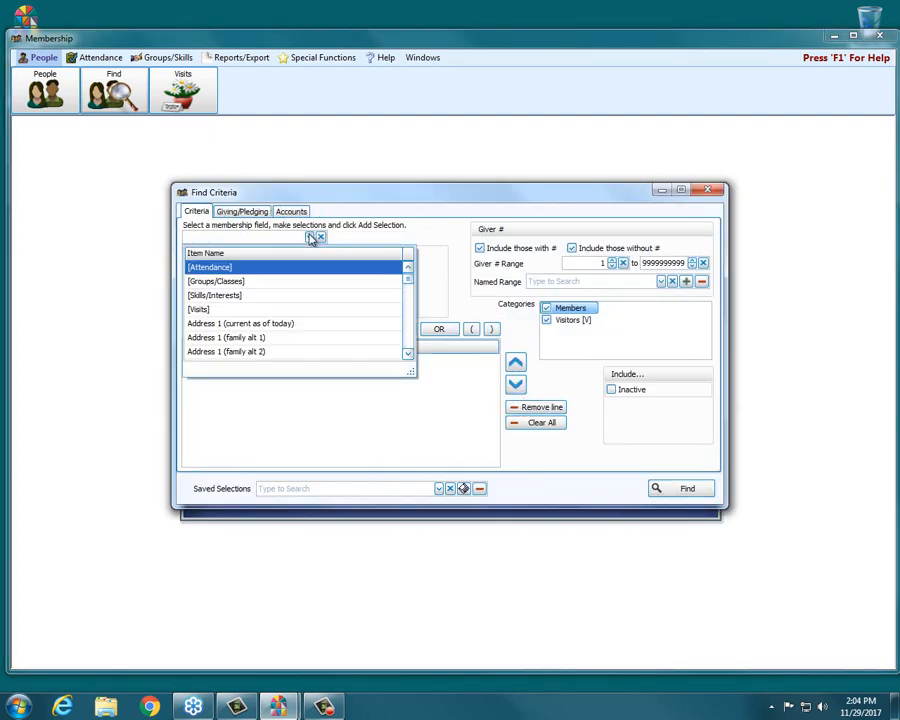
pyautogui.scroll(-2, 277, 334)
pyautogui.click(290, 236)
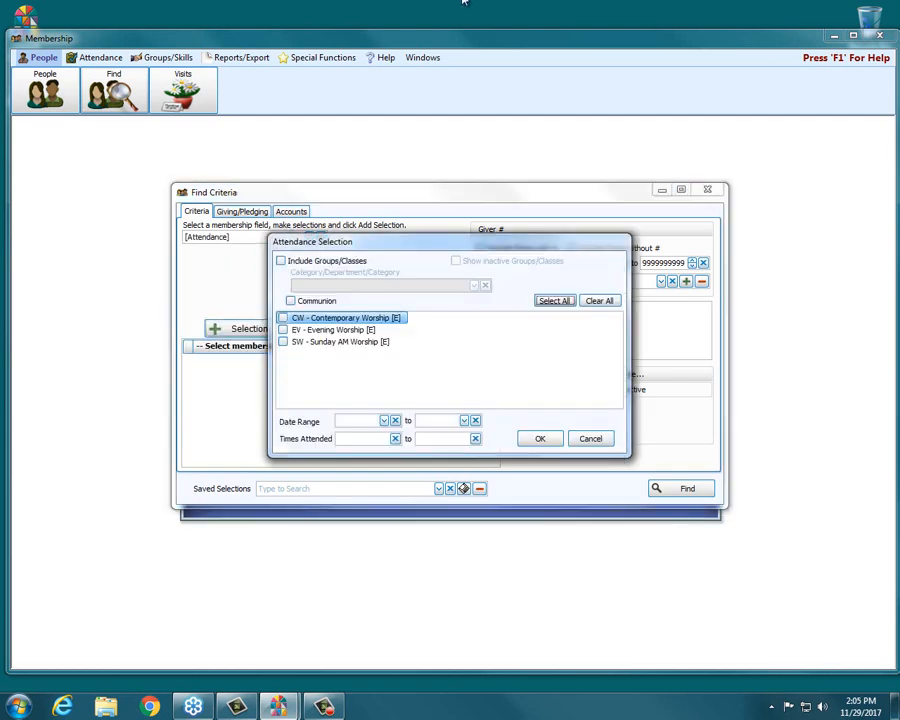
pyautogui.click(598, 440)
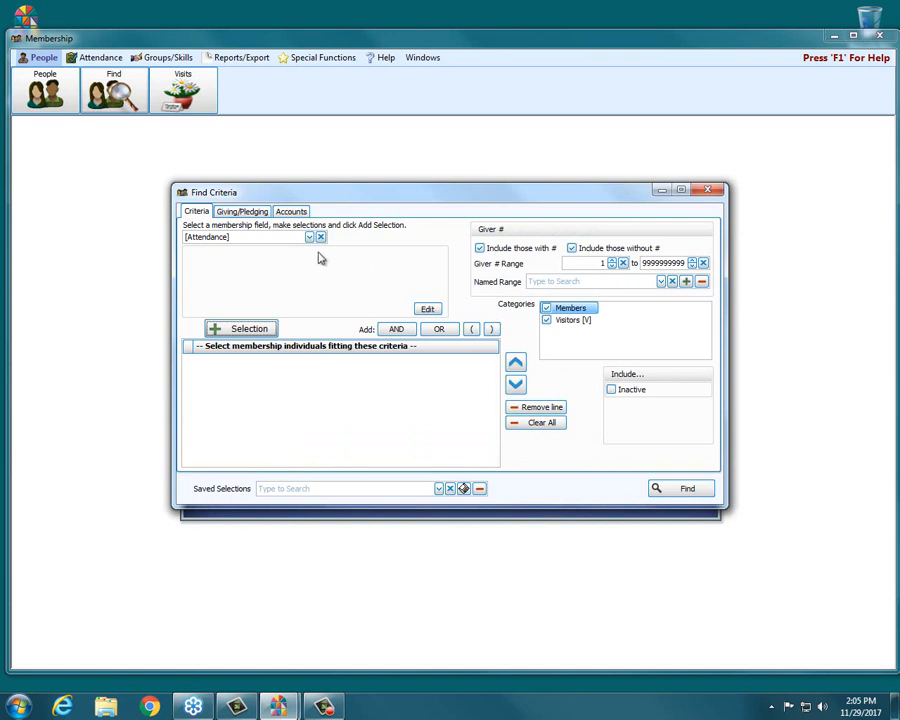
pyautogui.click(319, 236)
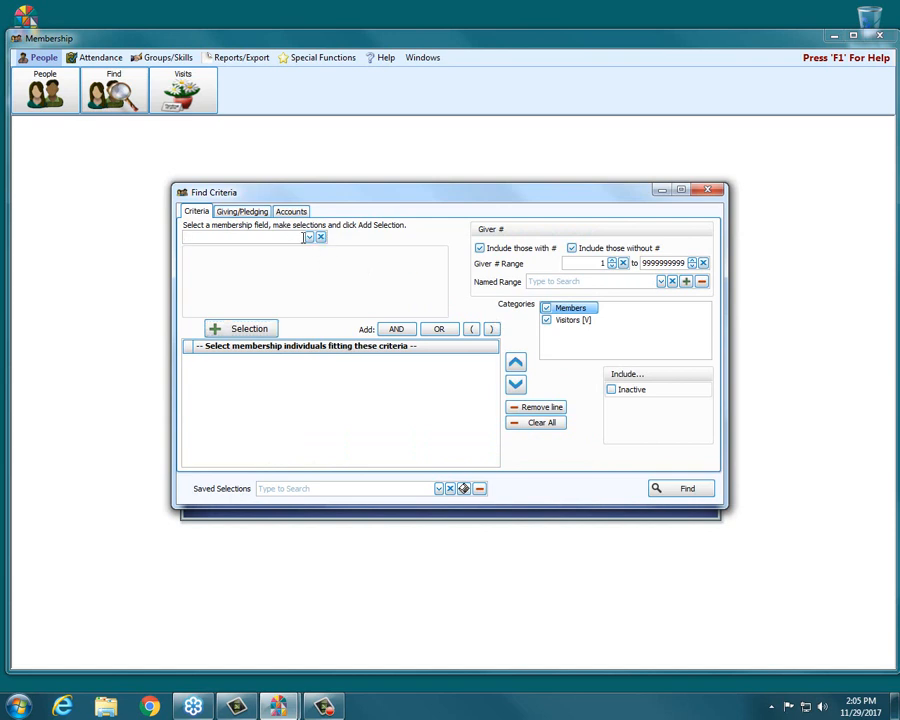
# Add a find selection for Age equal to 6
pyautogui.write('age')
pyautogui.press('Return')
pyautogui.click(225, 297)
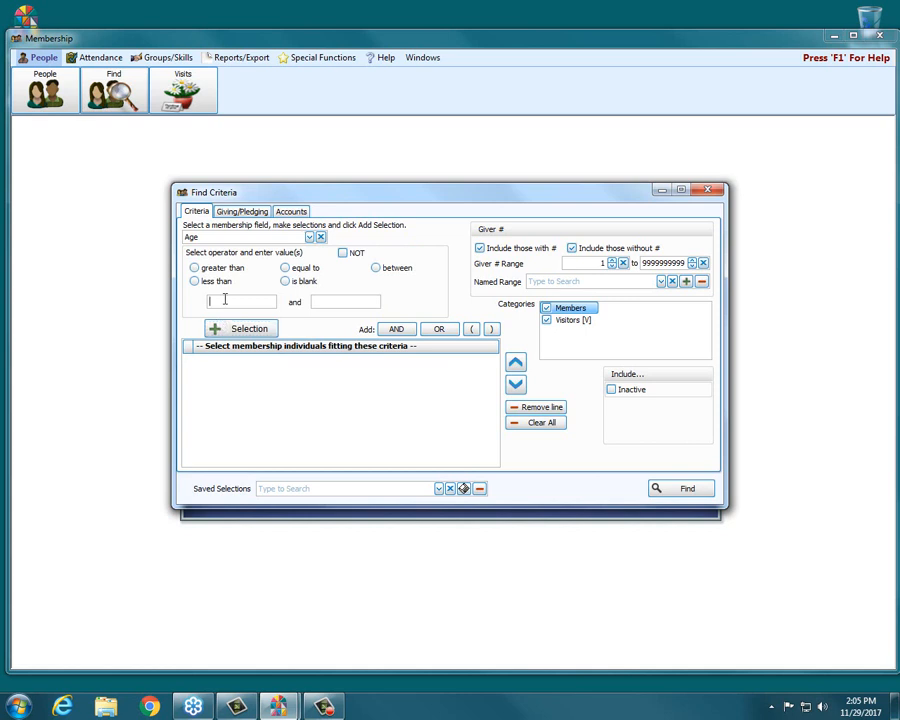
pyautogui.write('6')
pyautogui.click(235, 325)
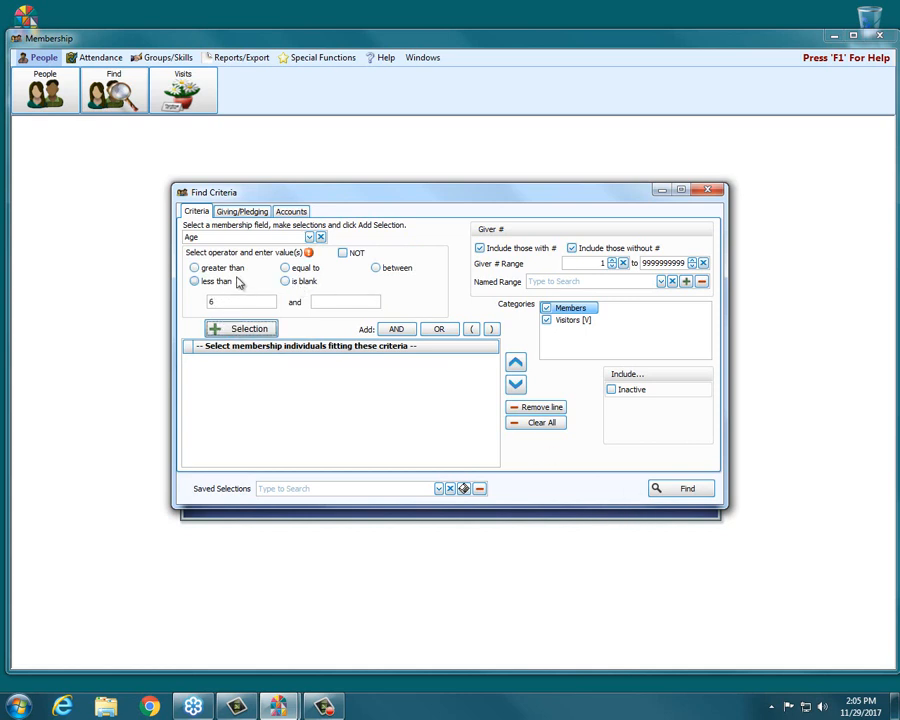
pyautogui.click(299, 268)
pyautogui.click(272, 332)
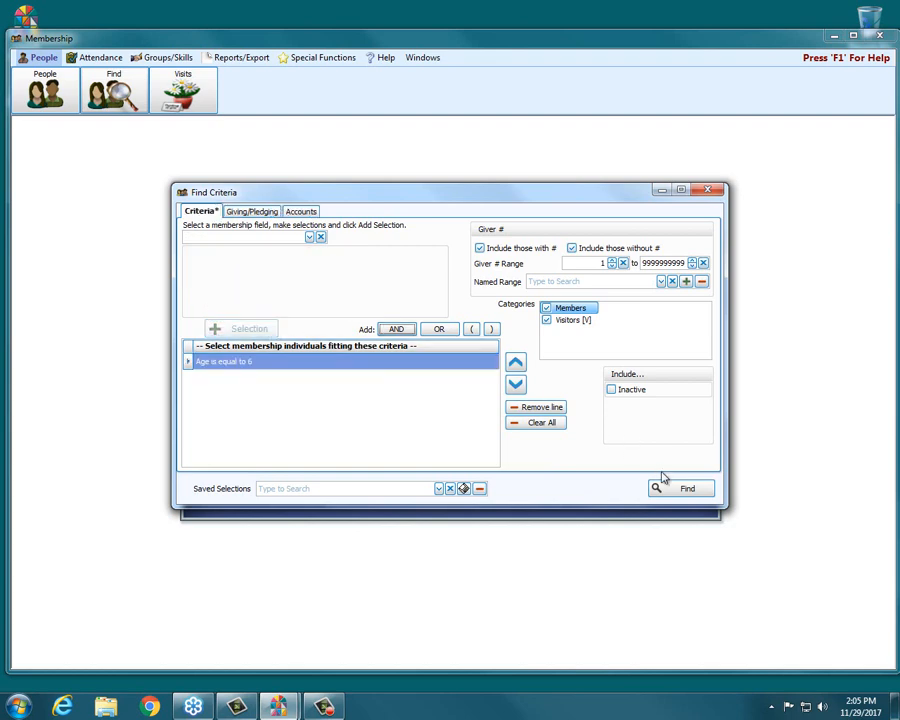
# Find the individuals matching the age 6 selection, dismiss the message and clear all criteria
pyautogui.click(673, 487)
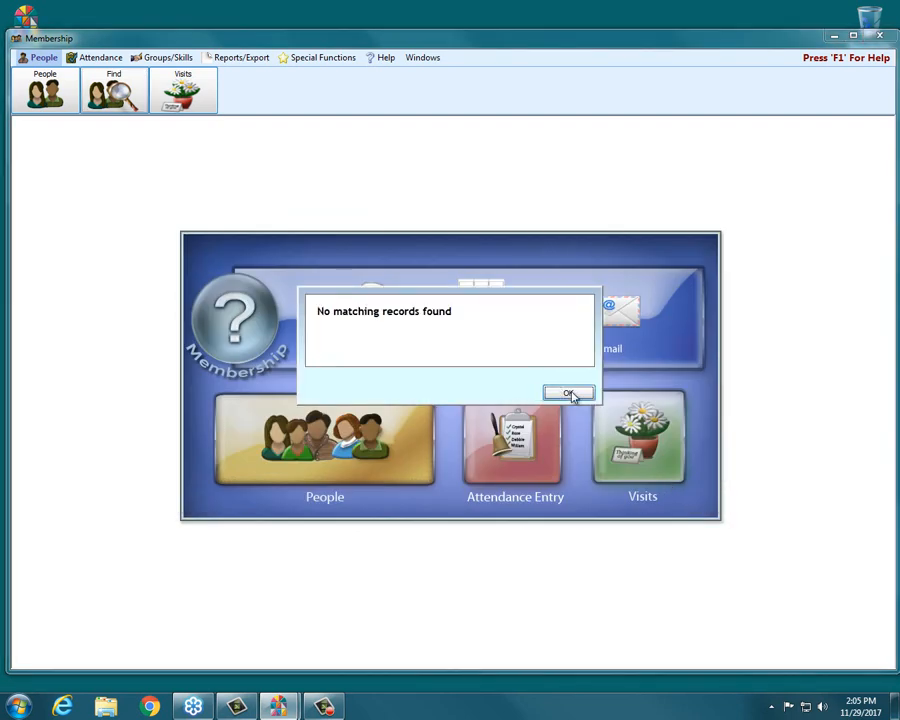
pyautogui.click(568, 393)
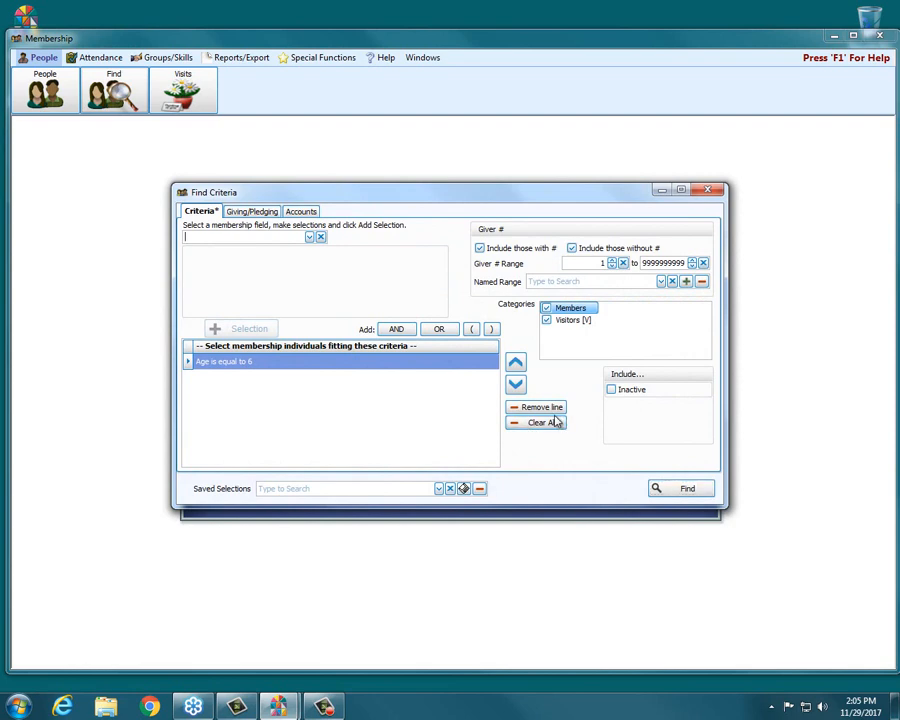
pyautogui.click(537, 422)
# Add a find selection for Status Code that excludes all listed codes, from 1 - Active Member to 8 - Child
pyautogui.click(311, 238)
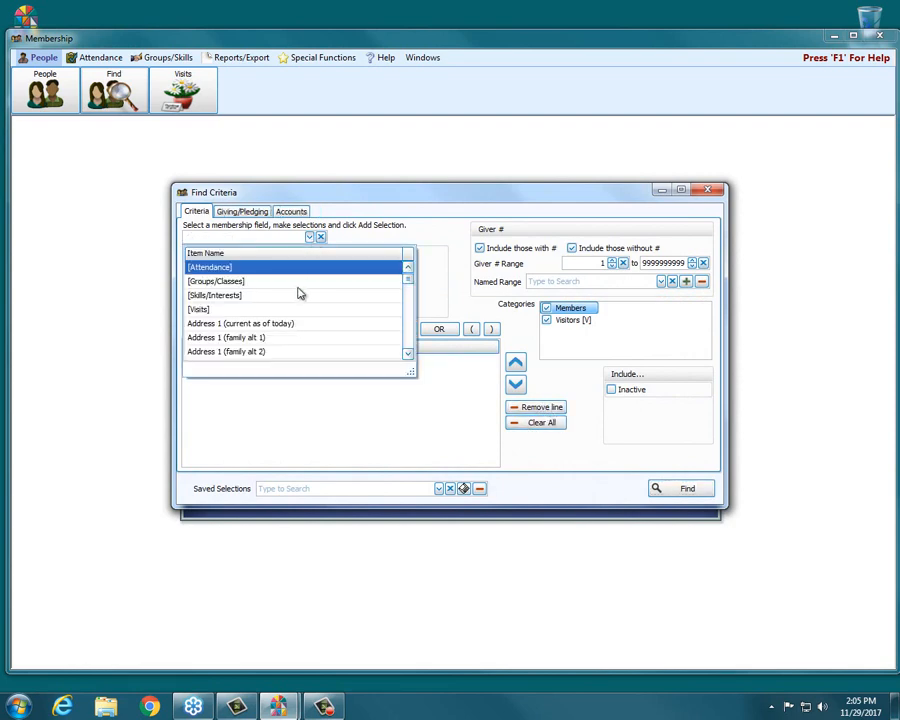
pyautogui.write('sts')
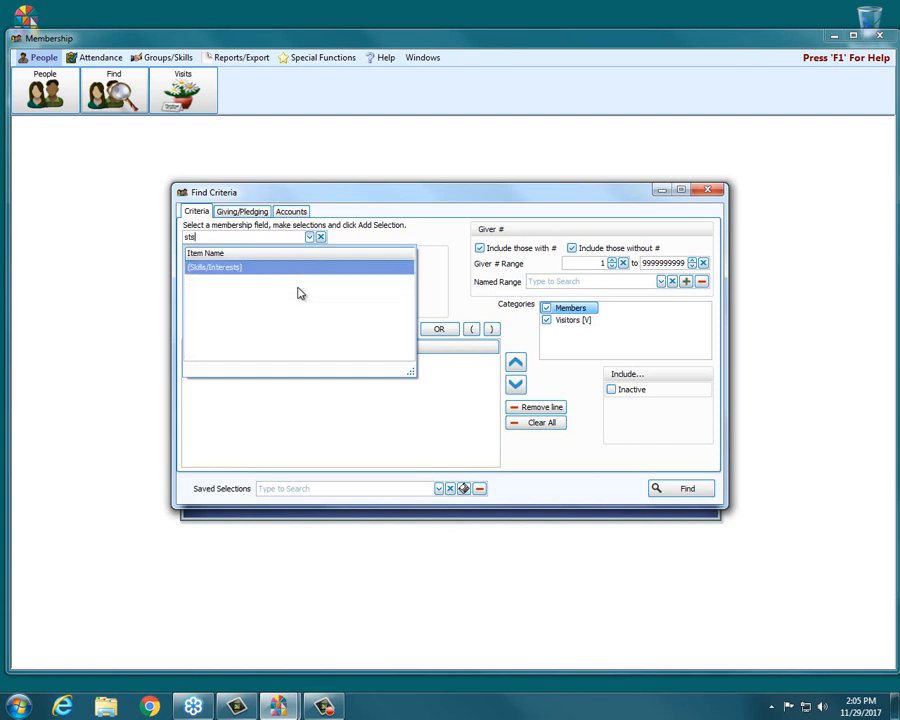
pyautogui.press('BackSpace')
pyautogui.write('atus')
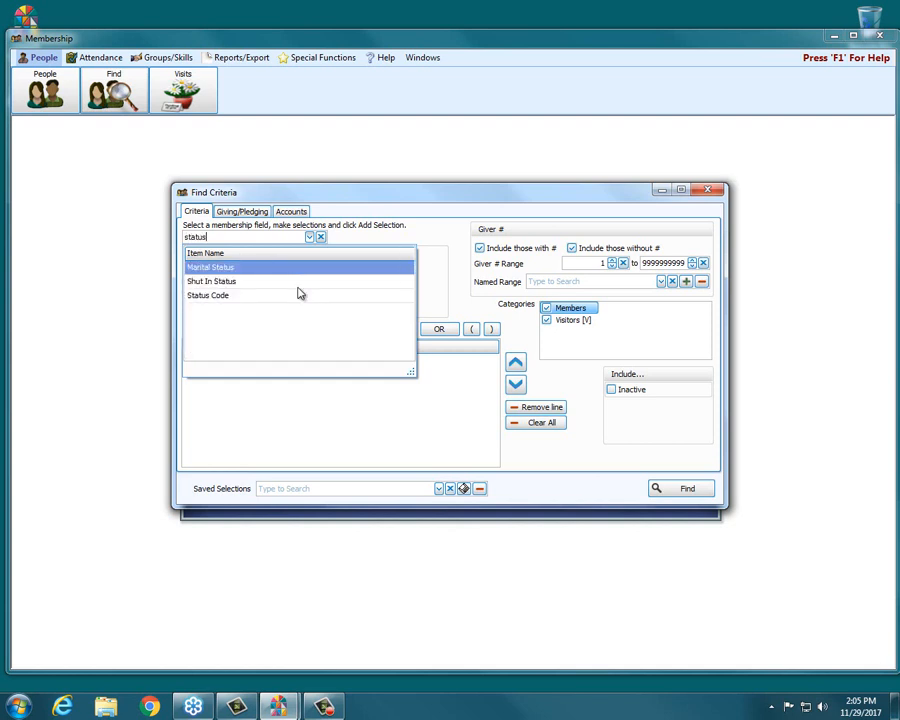
pyautogui.click(298, 292)
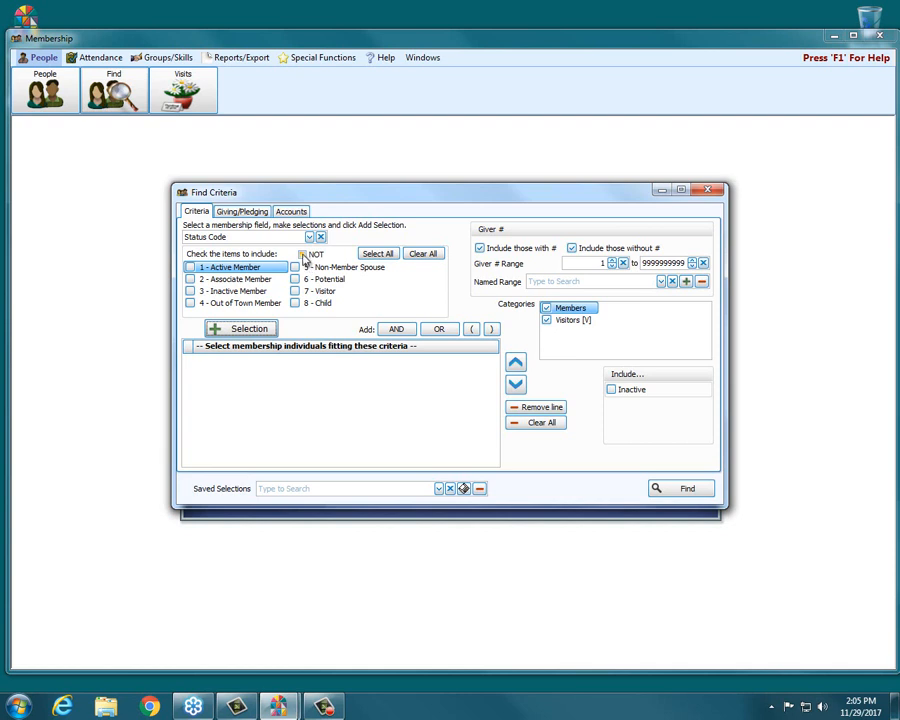
pyautogui.click(303, 254)
pyautogui.click(384, 256)
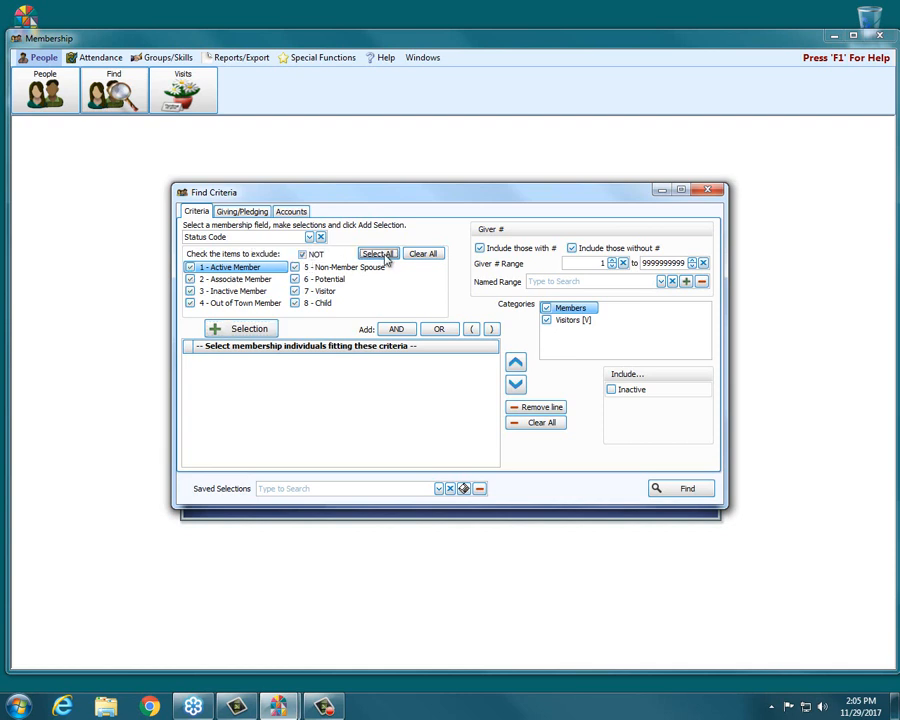
pyautogui.click(257, 334)
# Find the individuals matching the status code selection and look through the resulting grid
pyautogui.click(698, 494)
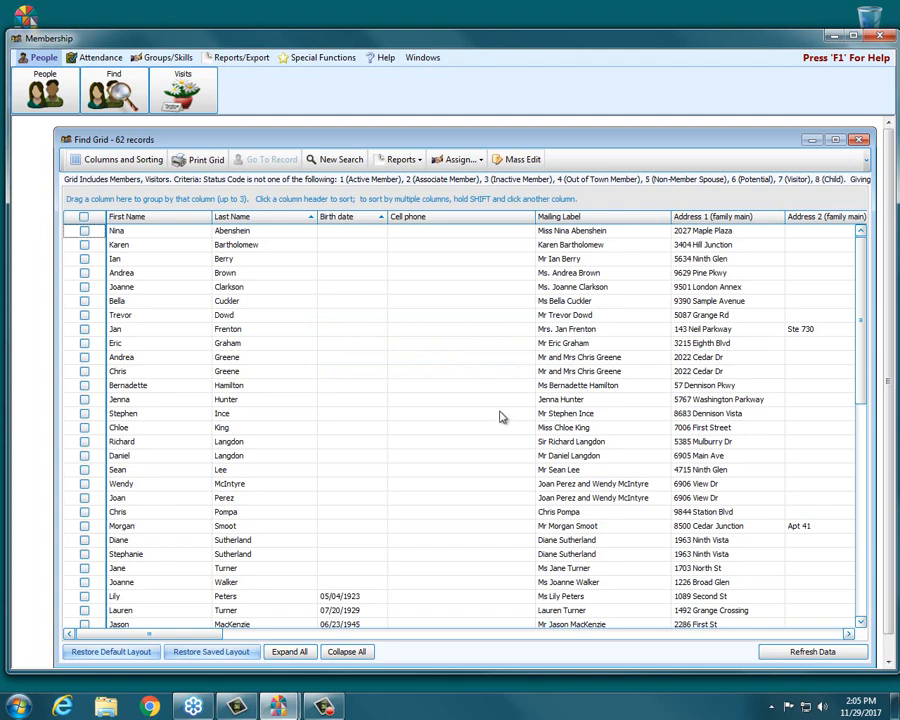
pyautogui.scroll(-10, 495, 415)
pyautogui.scroll(-2, 498, 416)
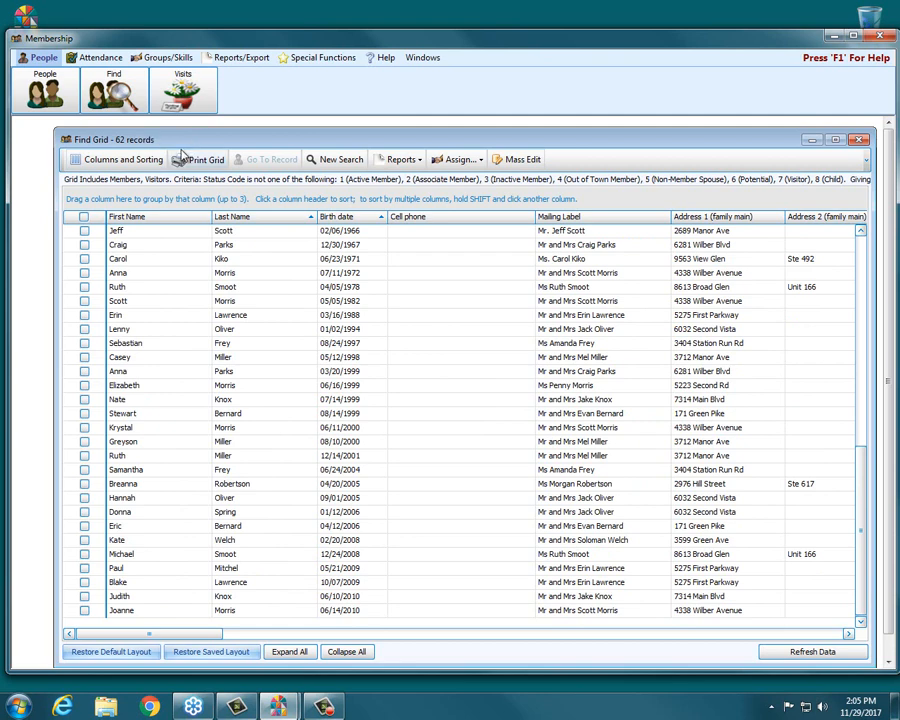
# Start a mass edit of the found individuals and choose Status Code as the field to change
pyautogui.click(520, 161)
pyautogui.click(520, 161)
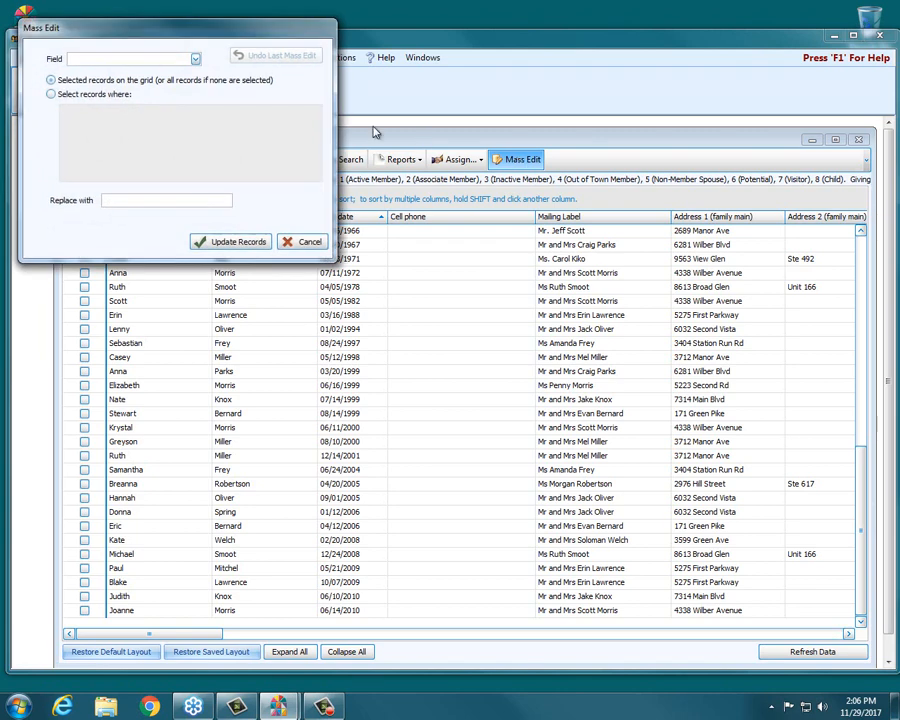
pyautogui.moveTo(206, 36); pyautogui.dragTo(465, 258)
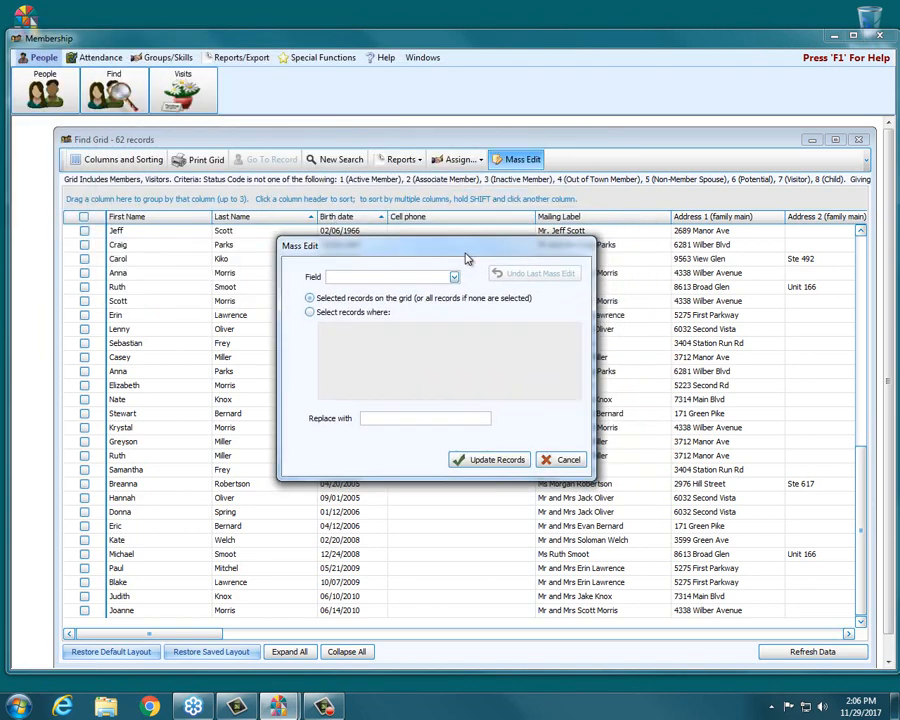
pyautogui.click(455, 277)
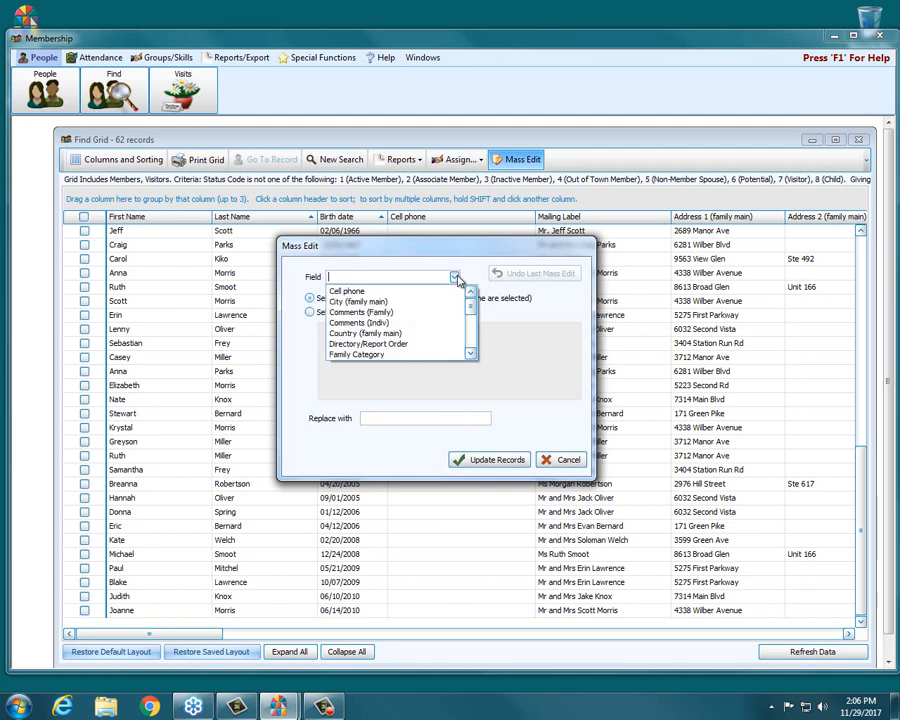
pyautogui.moveTo(471, 306); pyautogui.dragTo(472, 346)
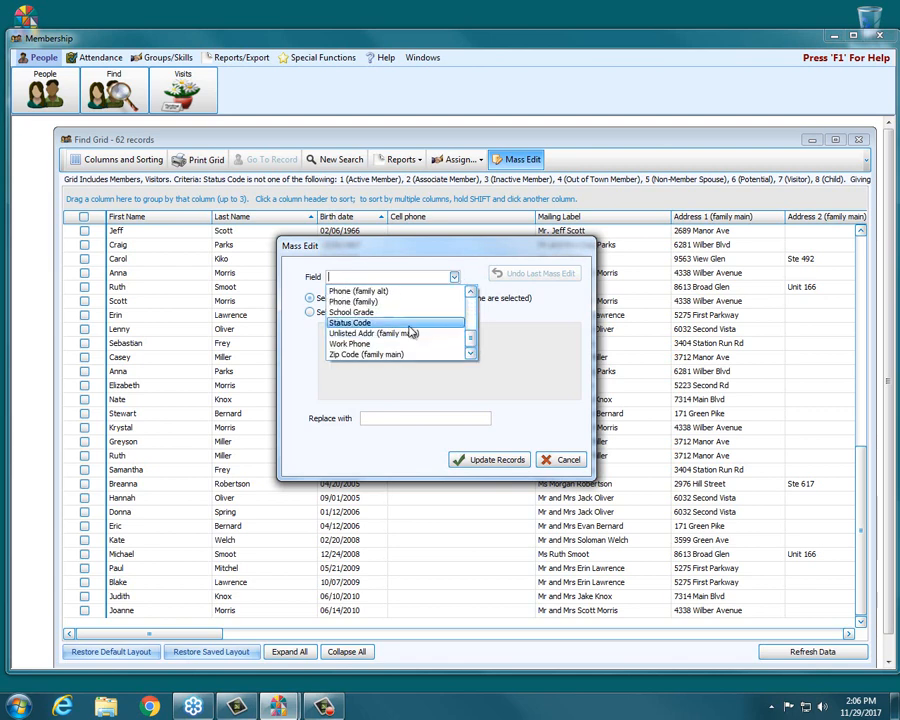
pyautogui.click(385, 326)
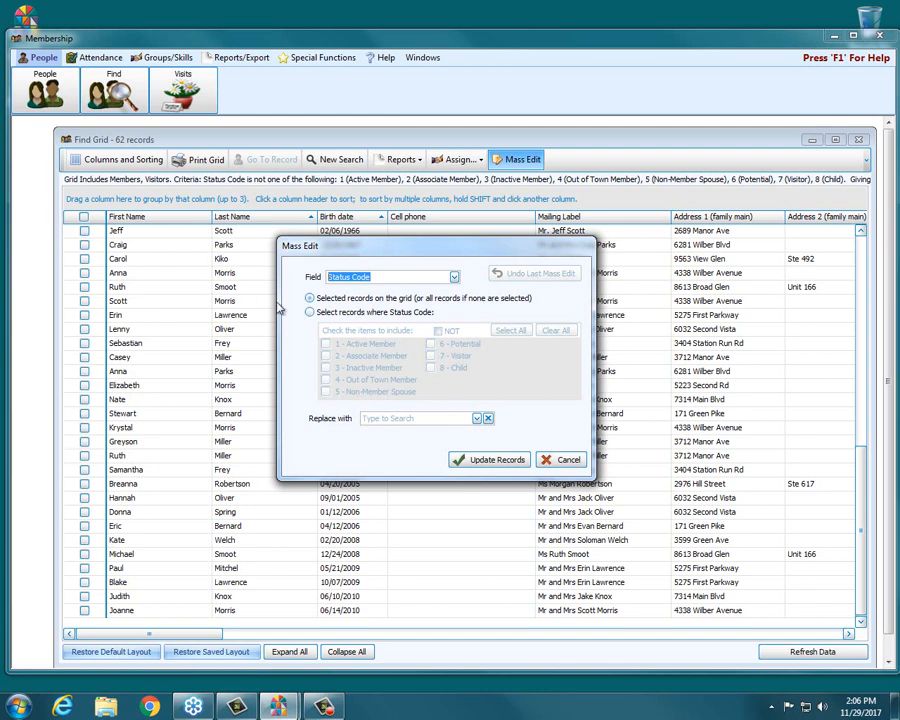
# Replace the status code with 6 - Potential, update all records on the grid and confirm the change
pyautogui.click(477, 418)
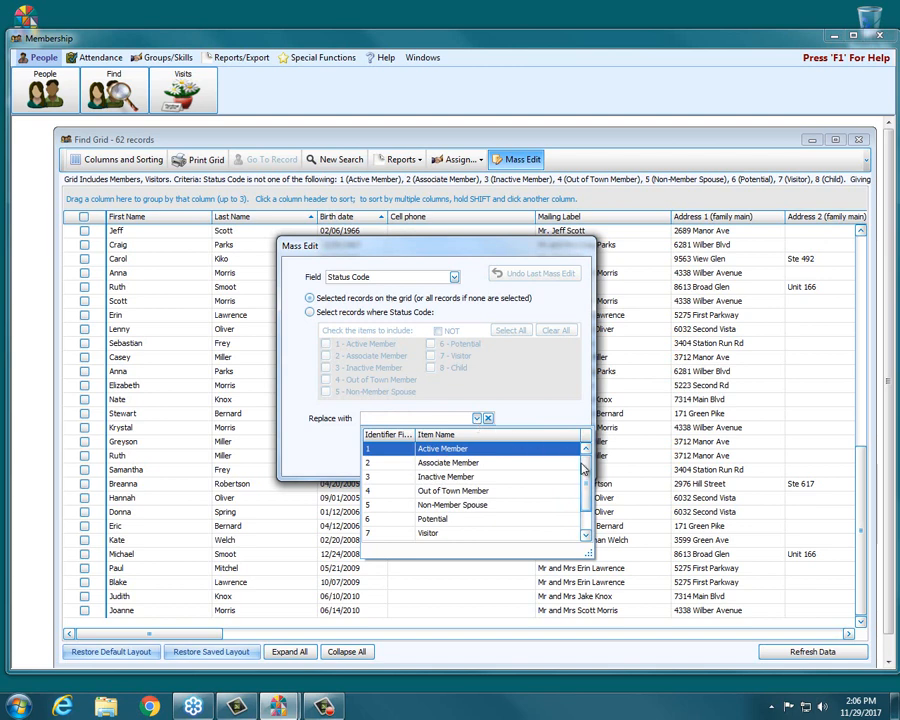
pyautogui.scroll(-1, 588, 494)
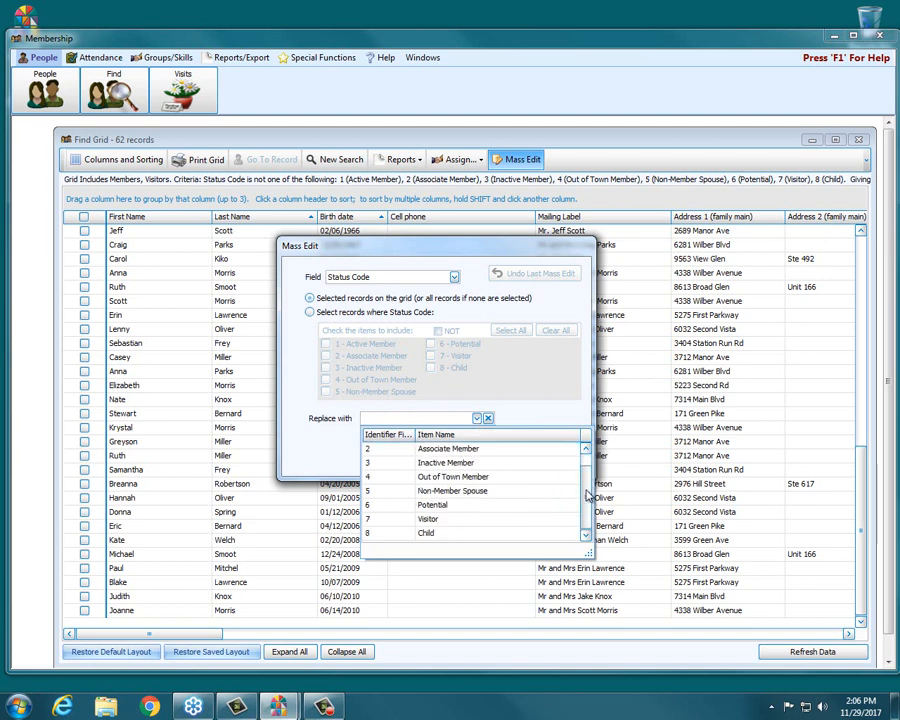
pyautogui.click(434, 508)
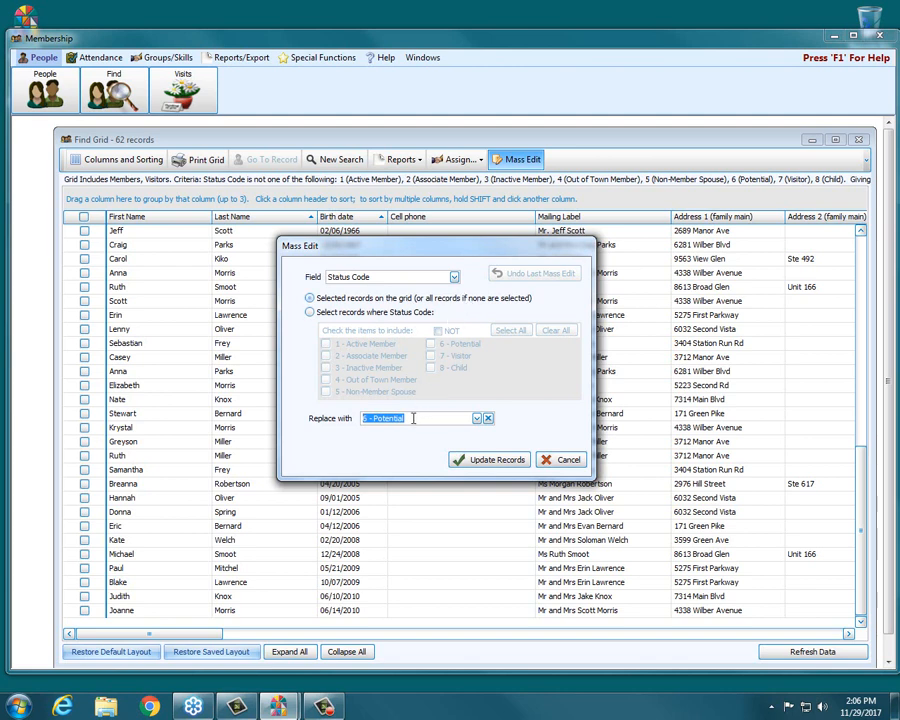
pyautogui.click(485, 463)
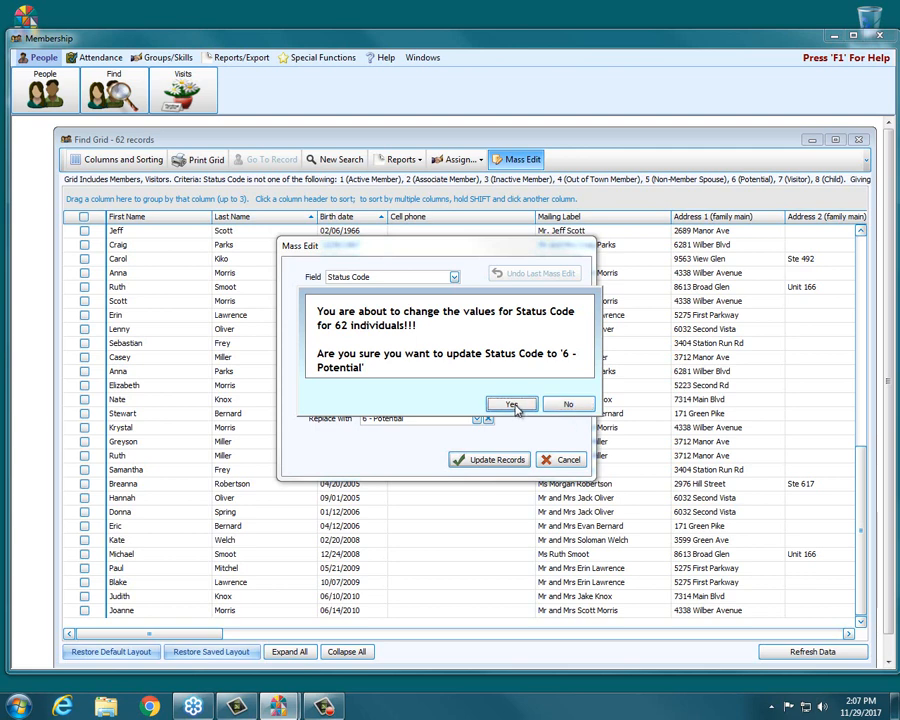
pyautogui.click(513, 405)
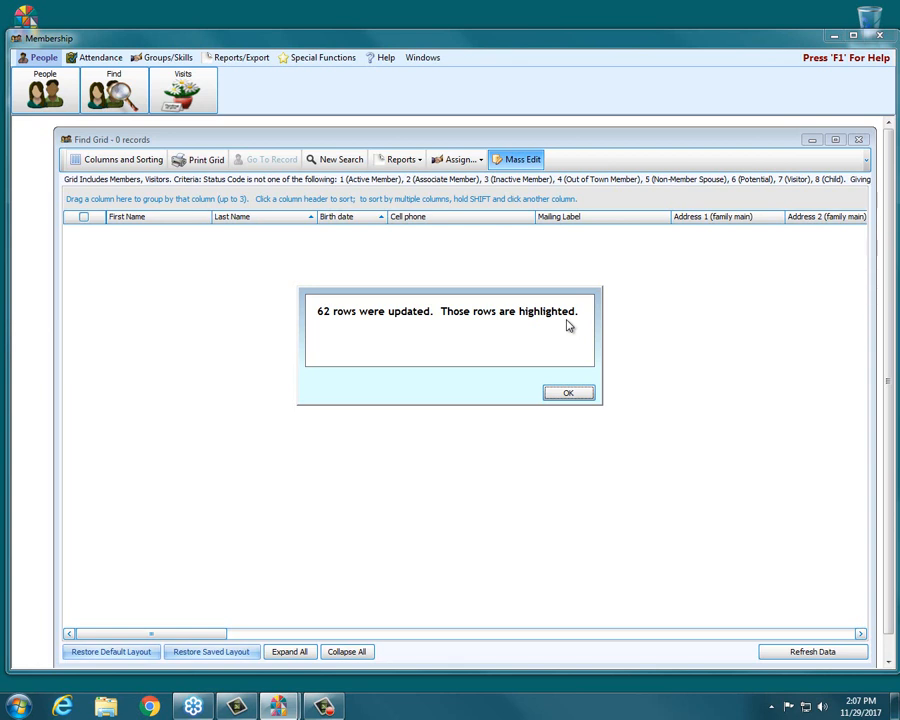
pyautogui.click(568, 393)
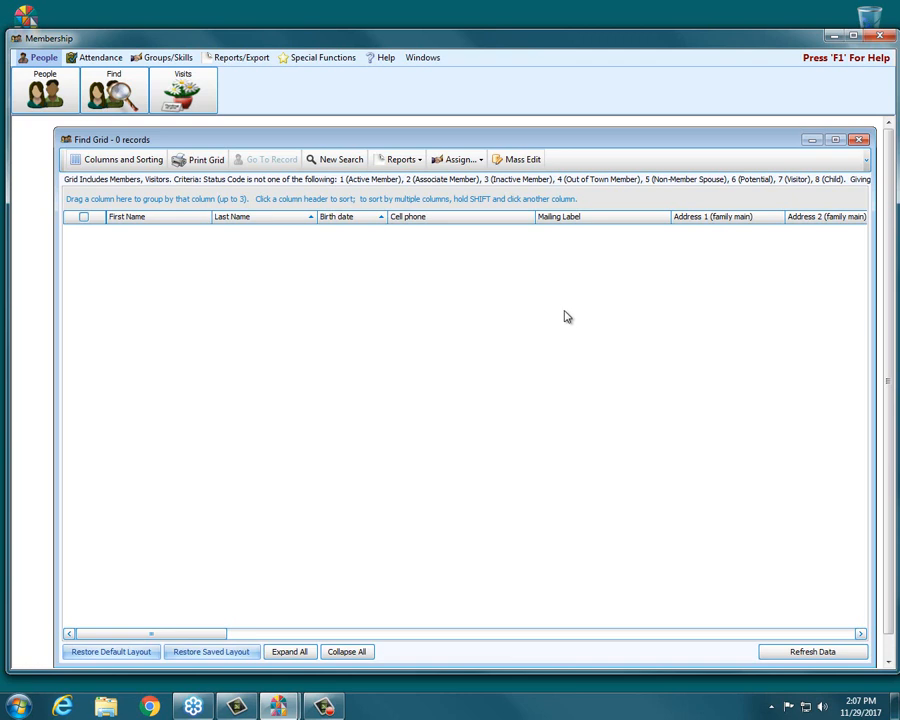
# Undo the last mass edit of the status codes and close the completion message
pyautogui.click(517, 162)
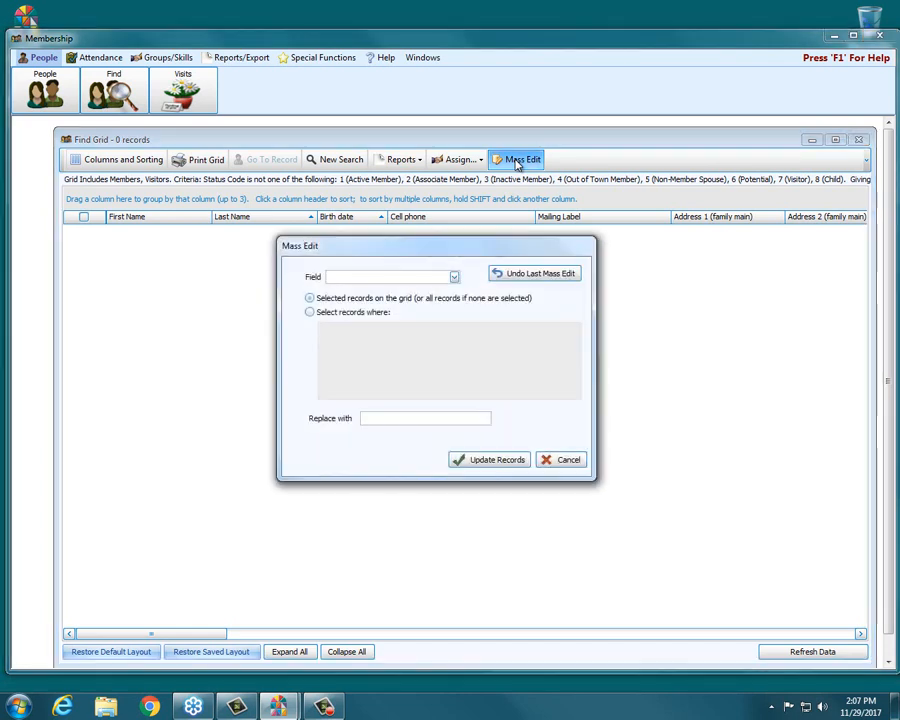
pyautogui.click(536, 276)
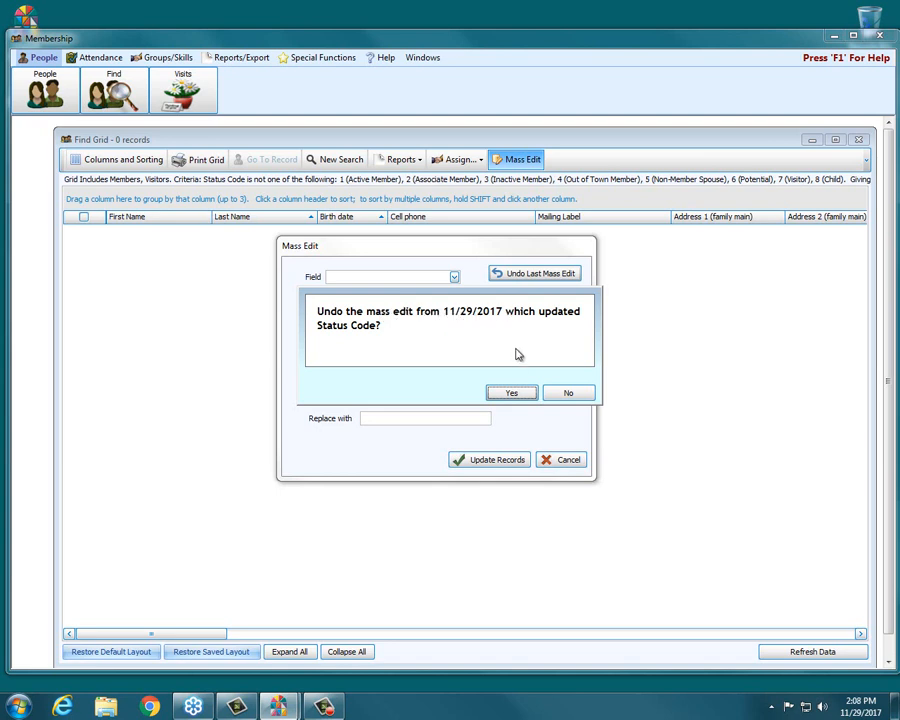
pyautogui.click(512, 391)
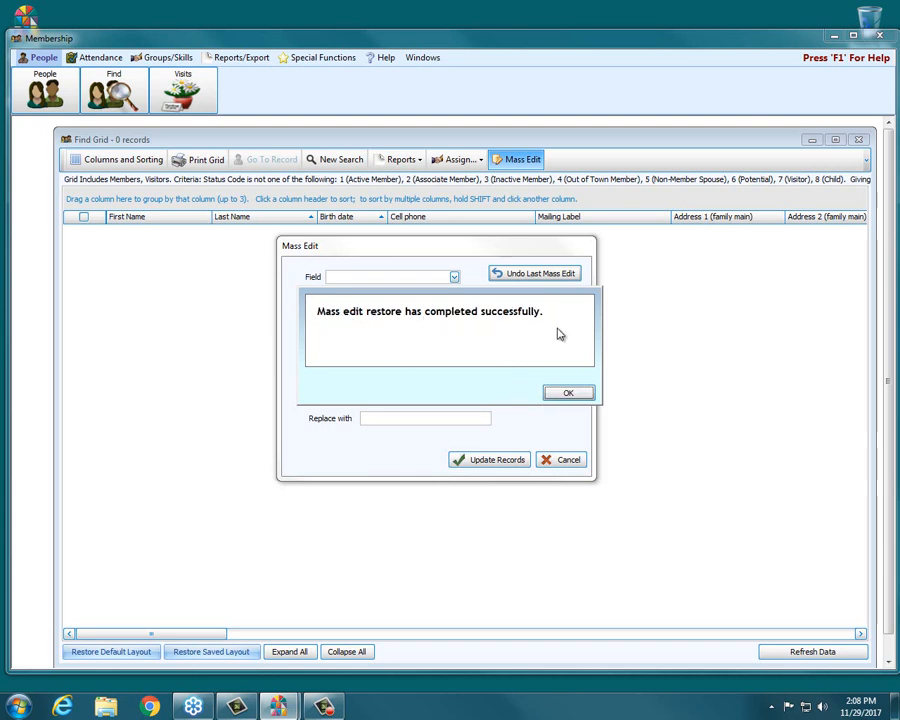
pyautogui.click(568, 394)
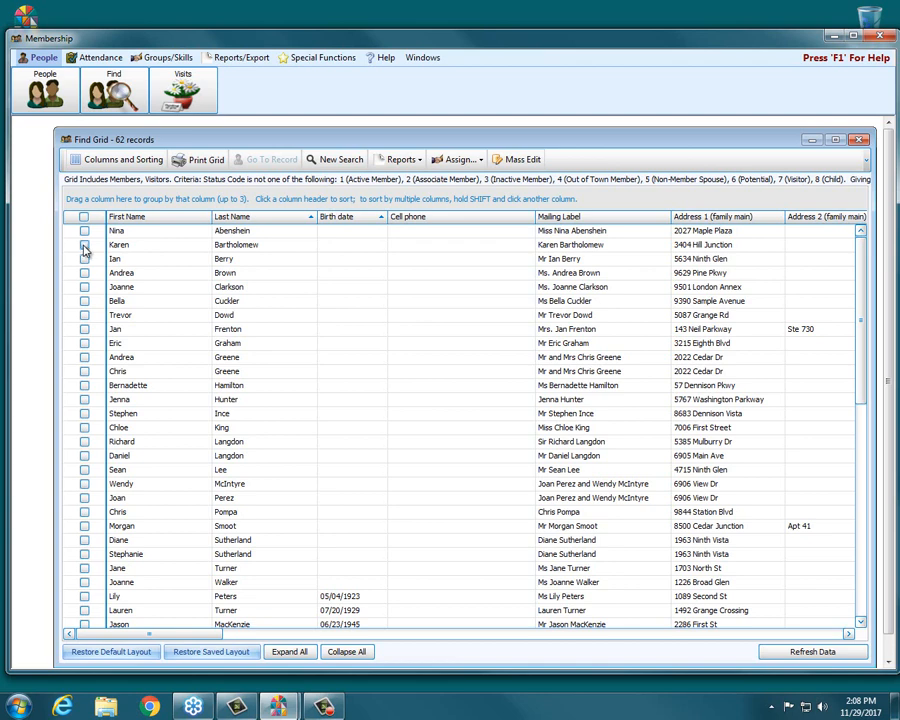
# Select the individuals in rows 2, 5, 9, 10, 11, 14, 17 and 20 of the find grid
pyautogui.click(84, 245)
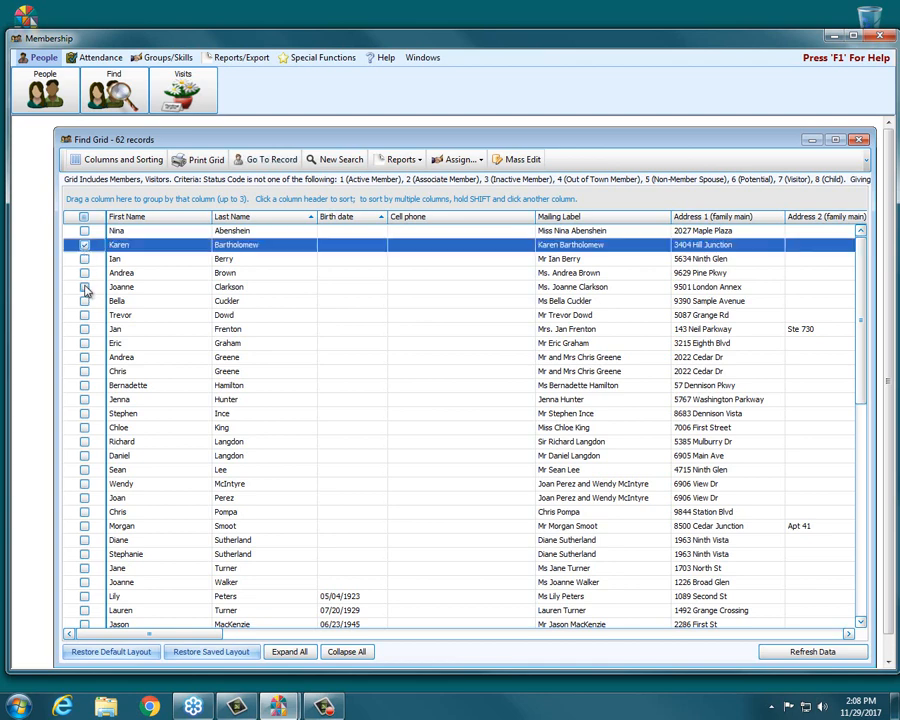
pyautogui.click(84, 287)
pyautogui.click(84, 343)
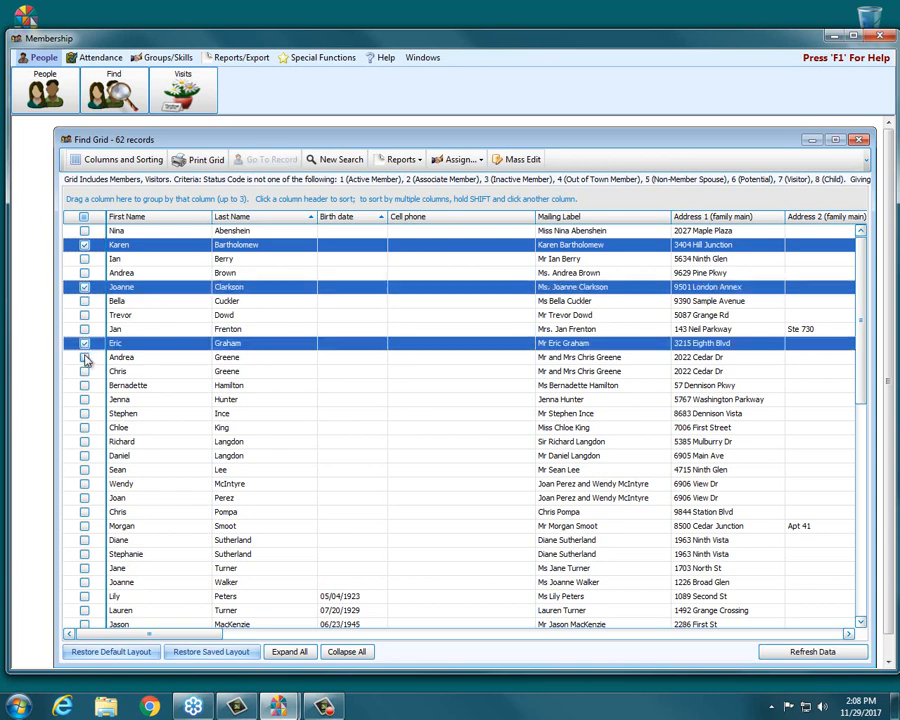
pyautogui.click(84, 357)
pyautogui.click(84, 371)
pyautogui.click(84, 412)
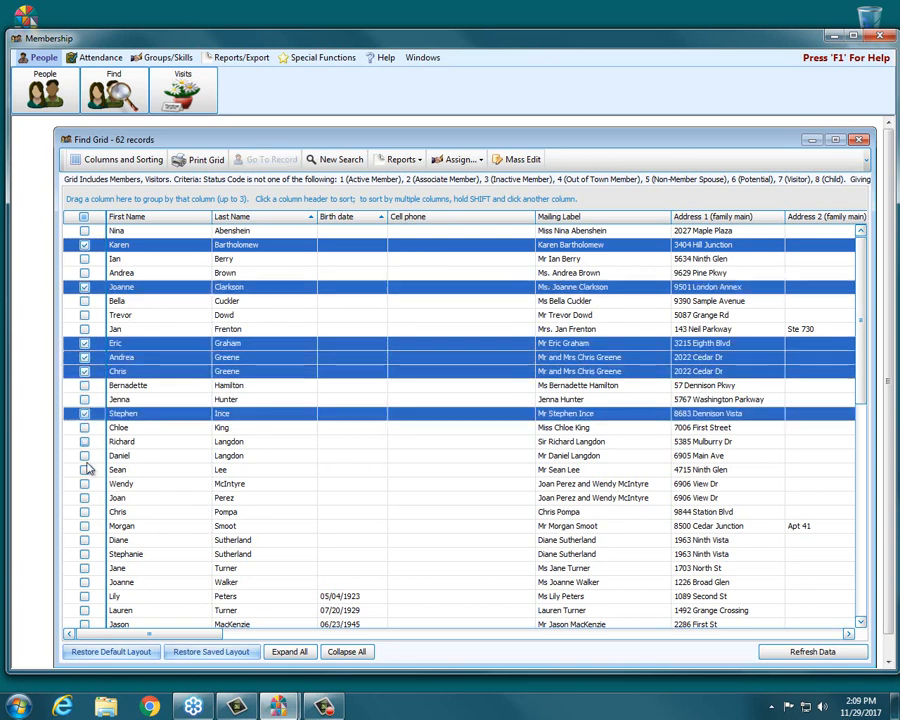
pyautogui.click(83, 455)
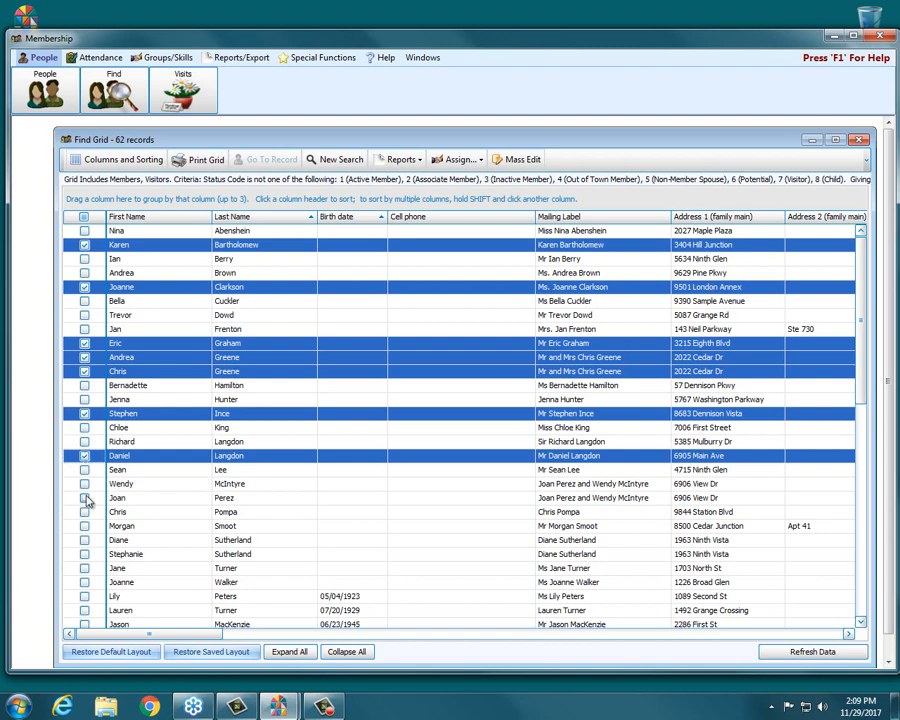
pyautogui.click(84, 497)
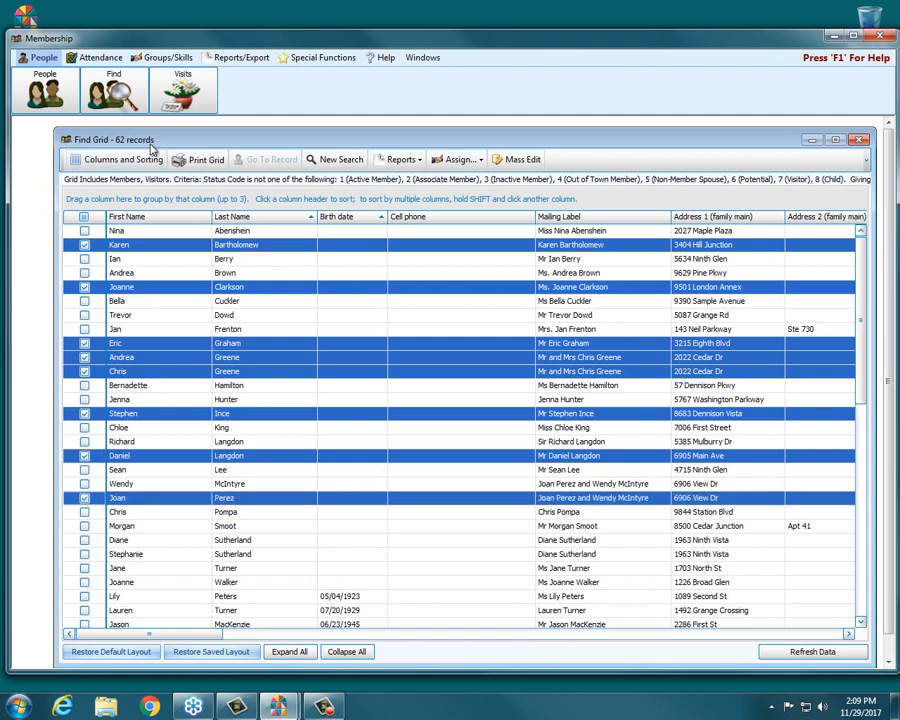
# Look through the fields available for mass editing the selected individuals, and cancel without updating any records
pyautogui.click(527, 160)
pyautogui.click(455, 277)
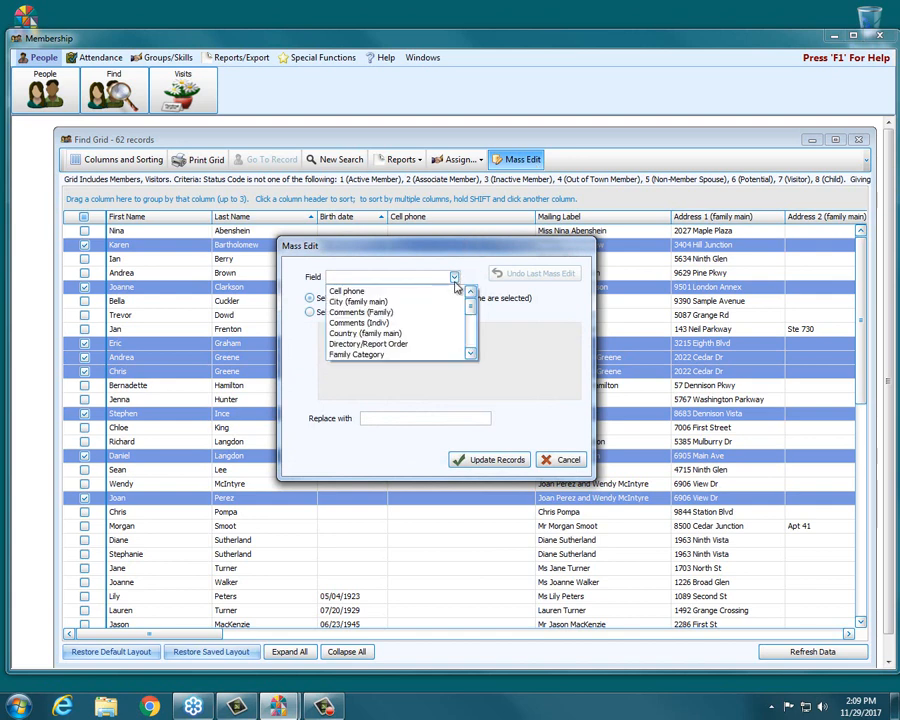
pyautogui.scroll(-5, 447, 306)
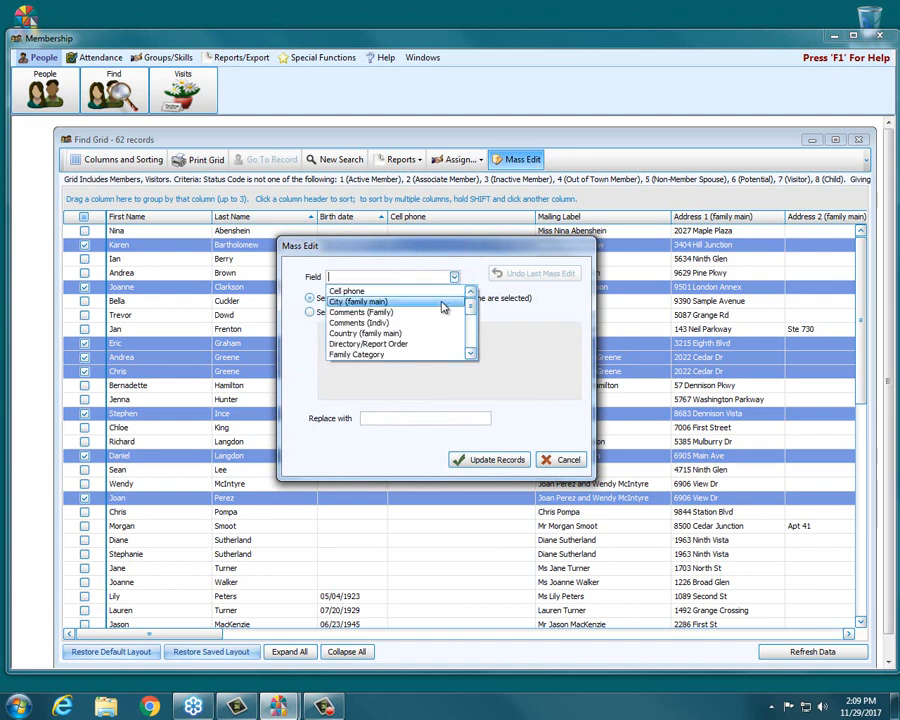
pyautogui.scroll(-5, 442, 307)
pyautogui.scroll(1, 443, 307)
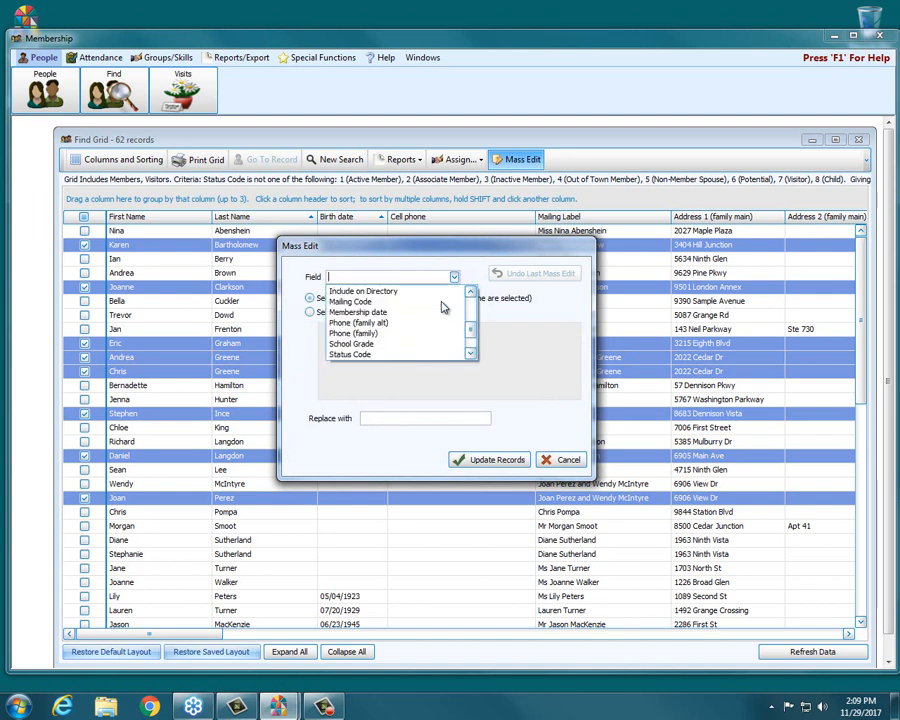
pyautogui.scroll(3, 443, 307)
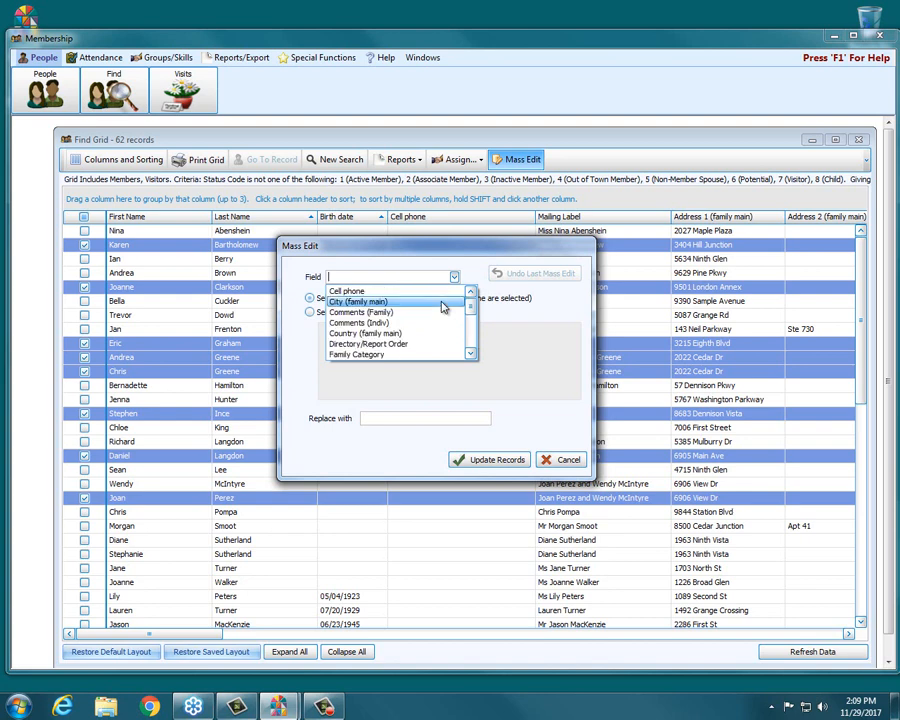
pyautogui.scroll(-5, 443, 307)
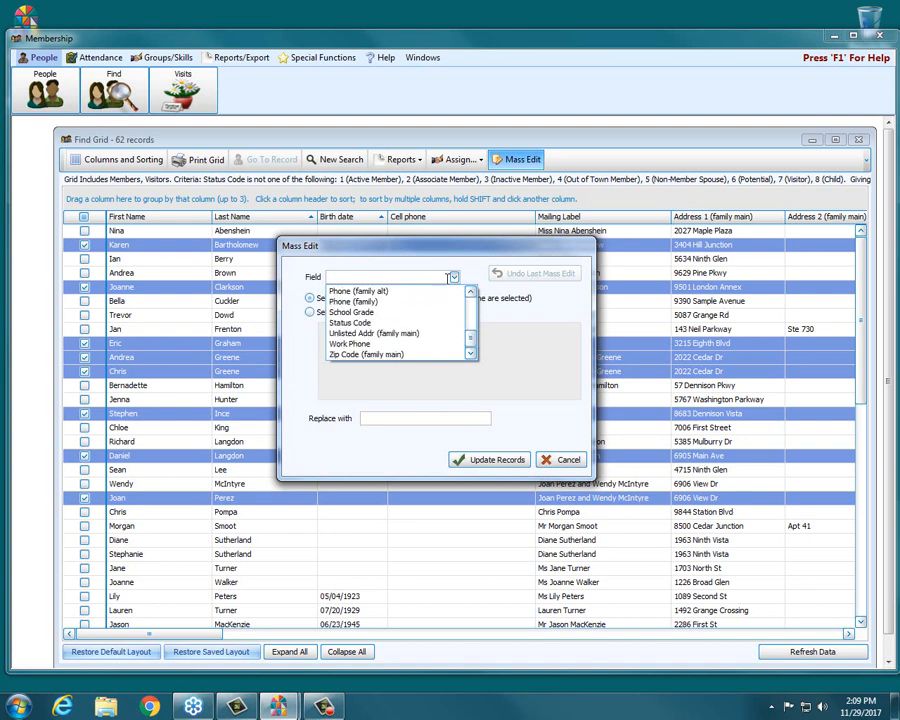
pyautogui.click(454, 277)
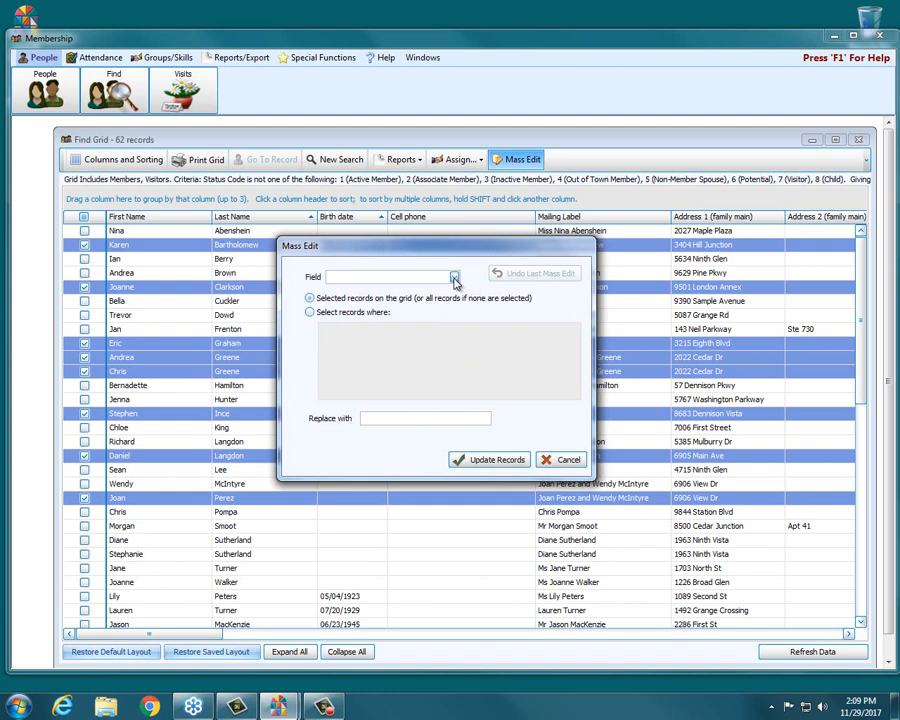
pyautogui.click(546, 459)
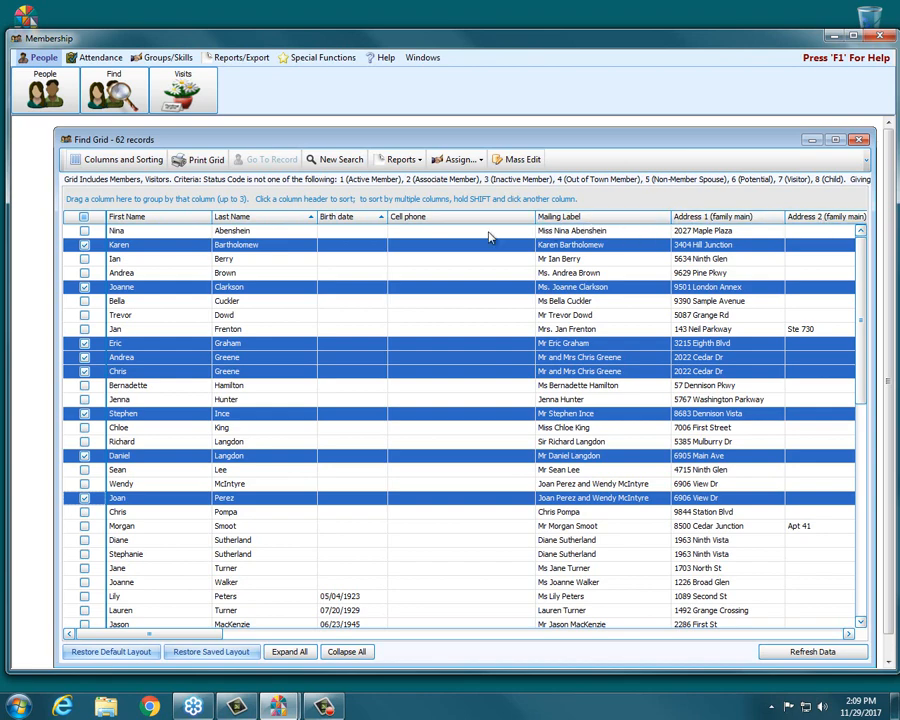
# Find the Health Record column among the available columns and add it to the find grid
pyautogui.moveTo(217, 634); pyautogui.dragTo(380, 636)
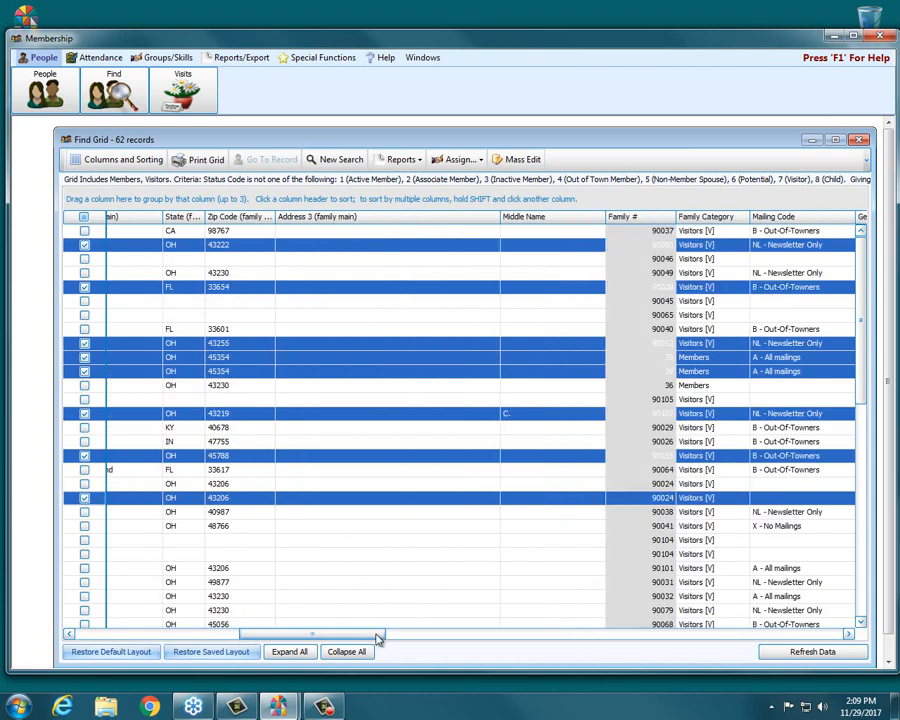
pyautogui.click(211, 651)
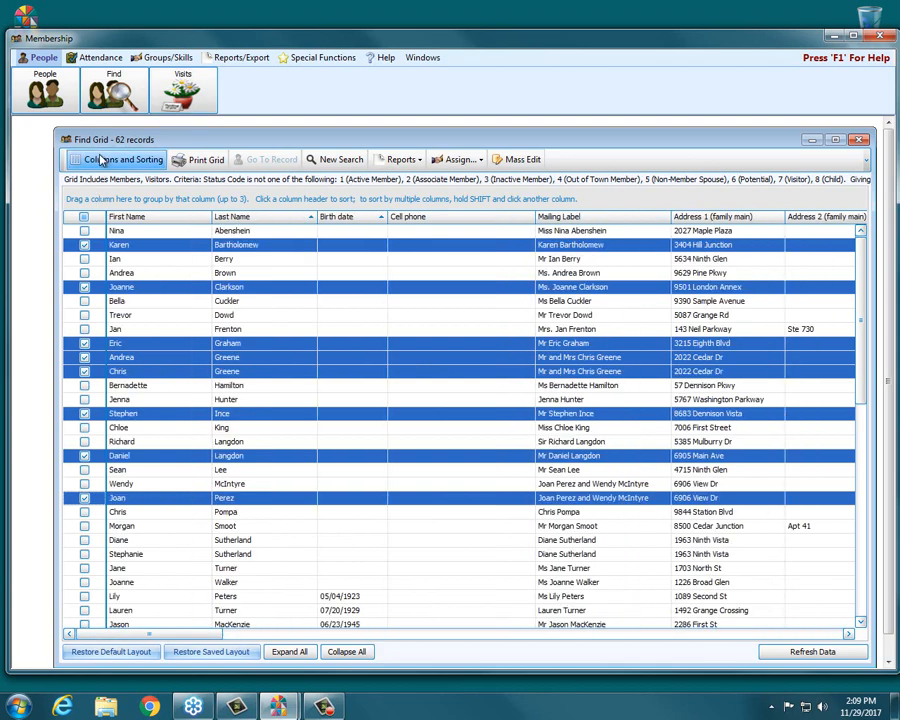
pyautogui.click(100, 160)
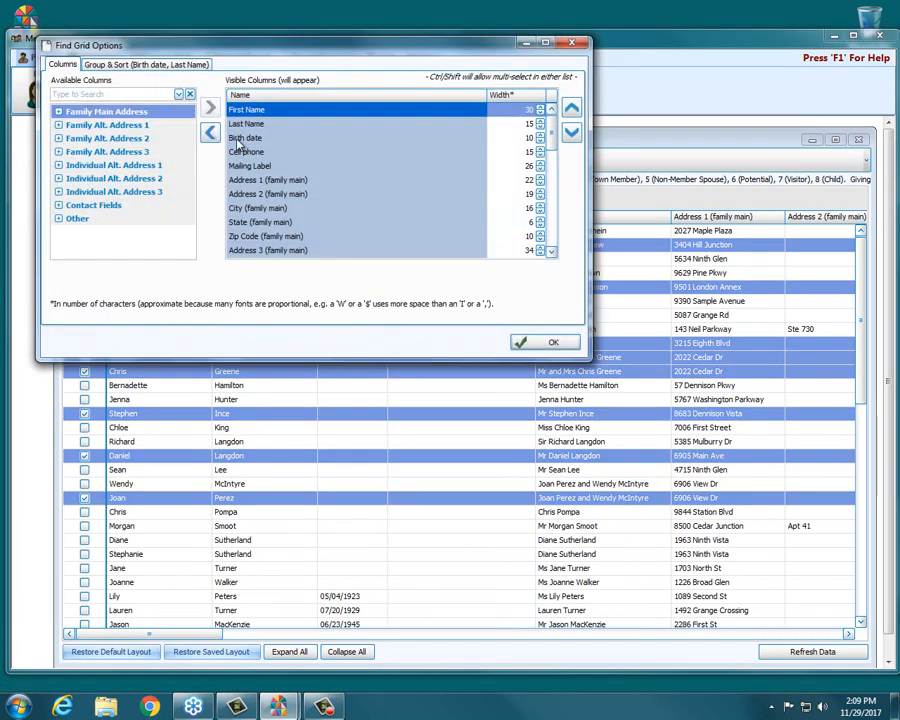
pyautogui.click(118, 90)
pyautogui.write('hea')
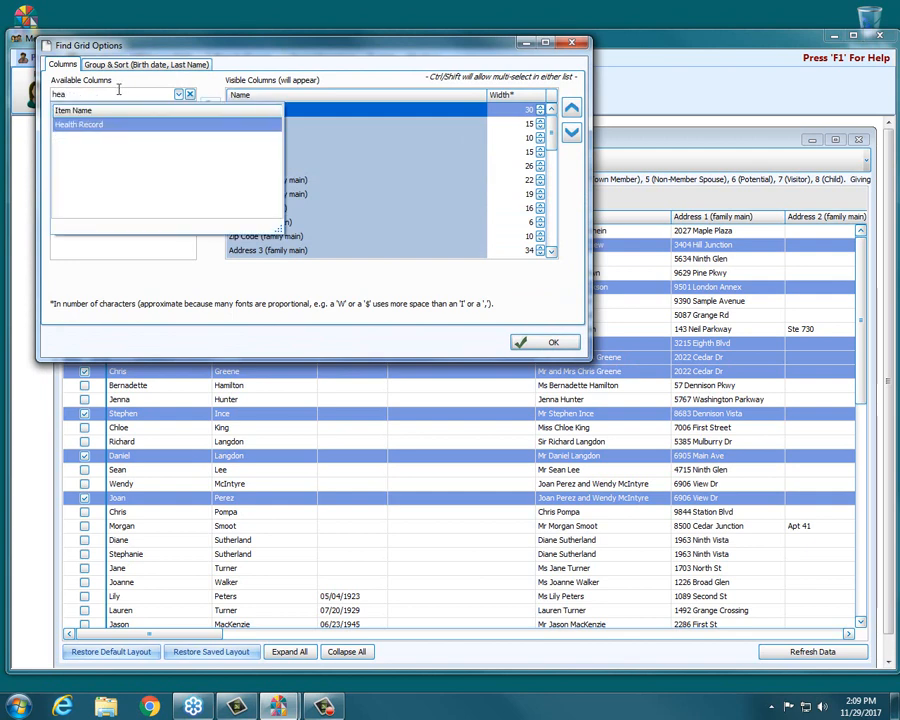
pyautogui.press('Return')
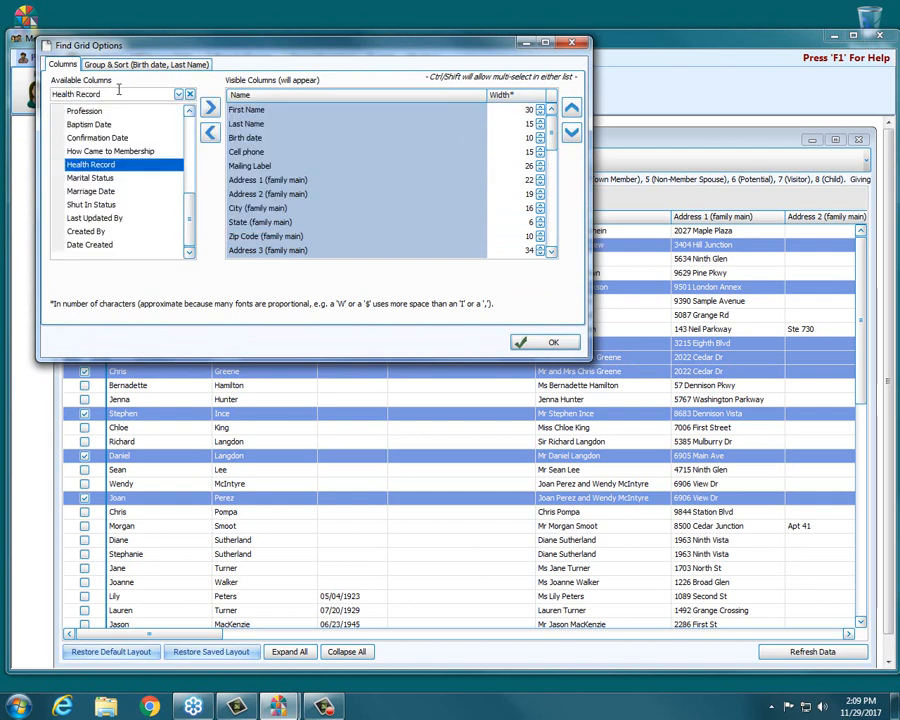
pyautogui.doubleClick(114, 166)
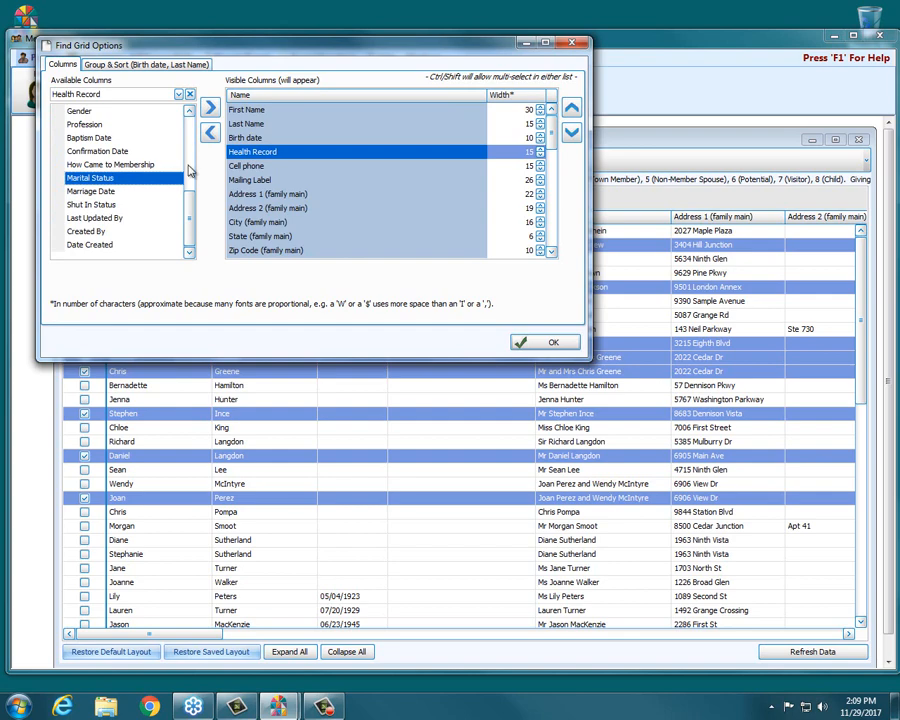
pyautogui.click(551, 344)
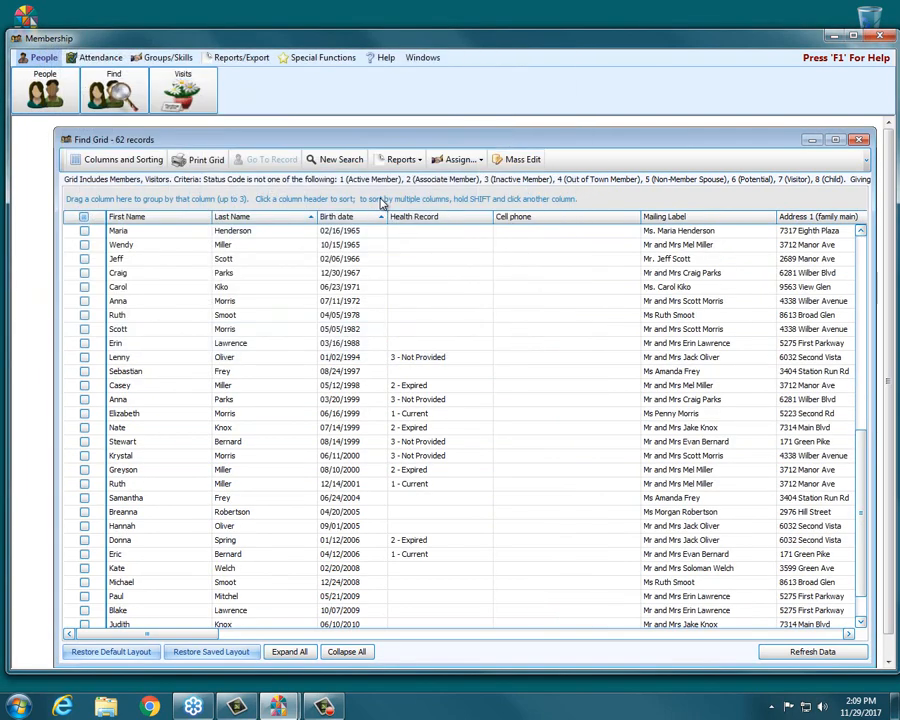
# Mass edit the Health Record of the selected individuals to 1 - Current, confirm the update and close the completion message
pyautogui.click(513, 162)
pyautogui.click(454, 277)
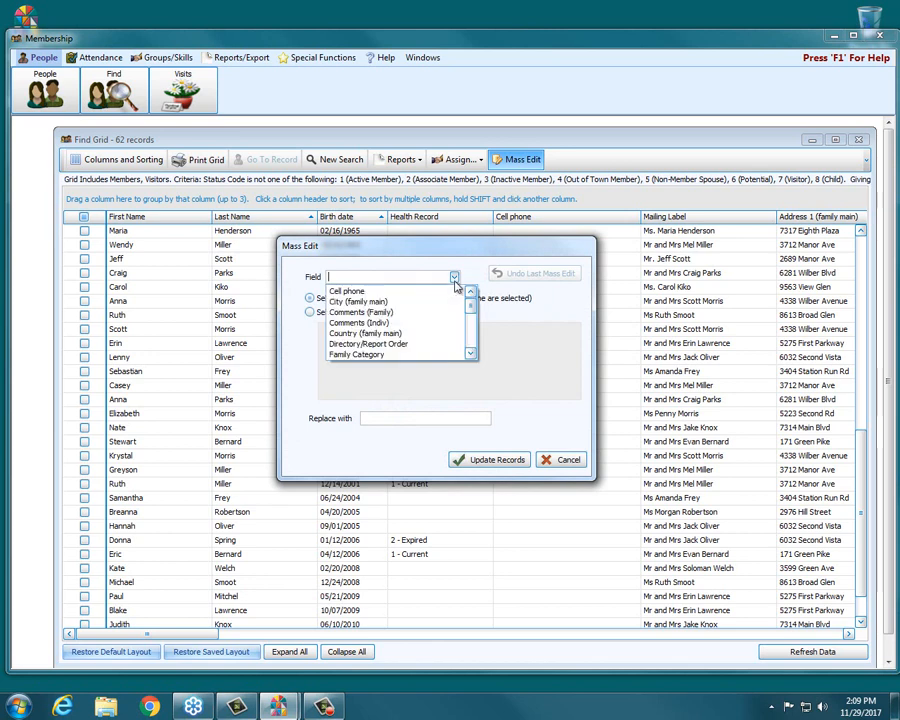
pyautogui.moveTo(469, 298); pyautogui.dragTo(470, 322)
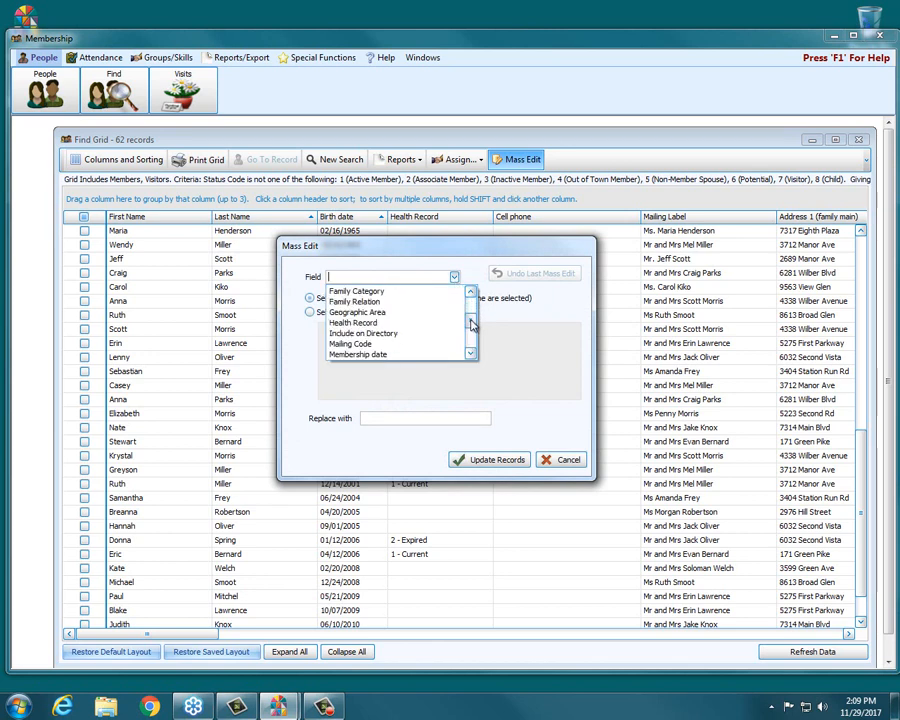
pyautogui.click(387, 324)
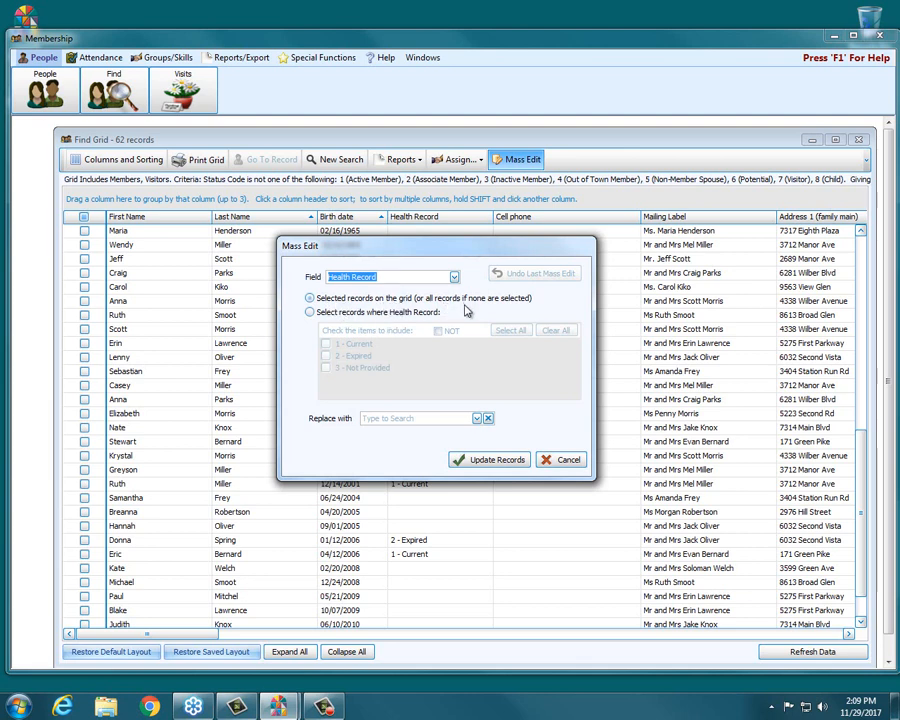
pyautogui.click(477, 418)
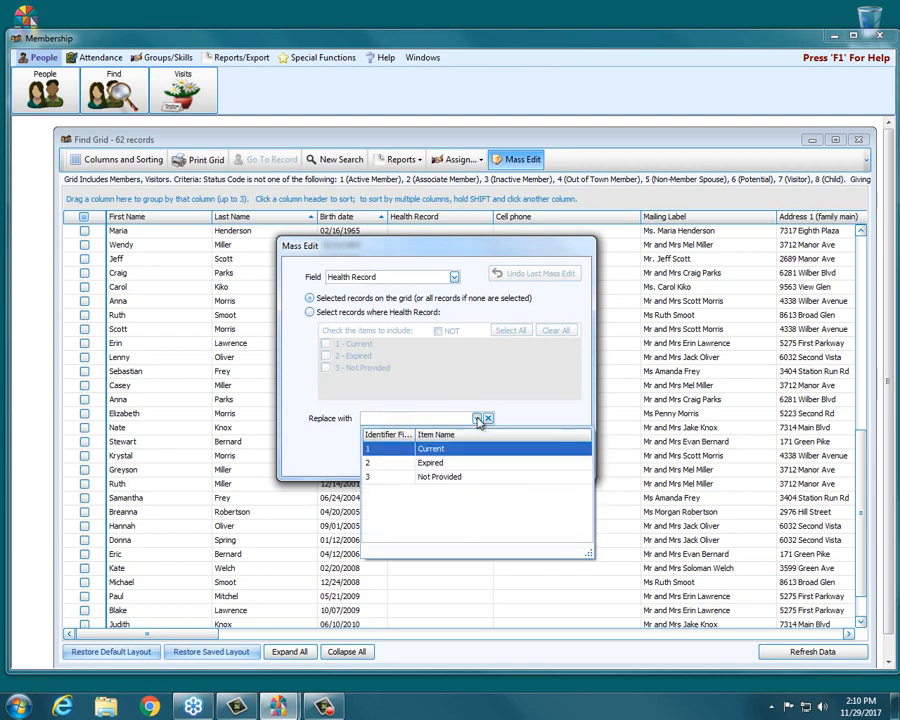
pyautogui.click(460, 449)
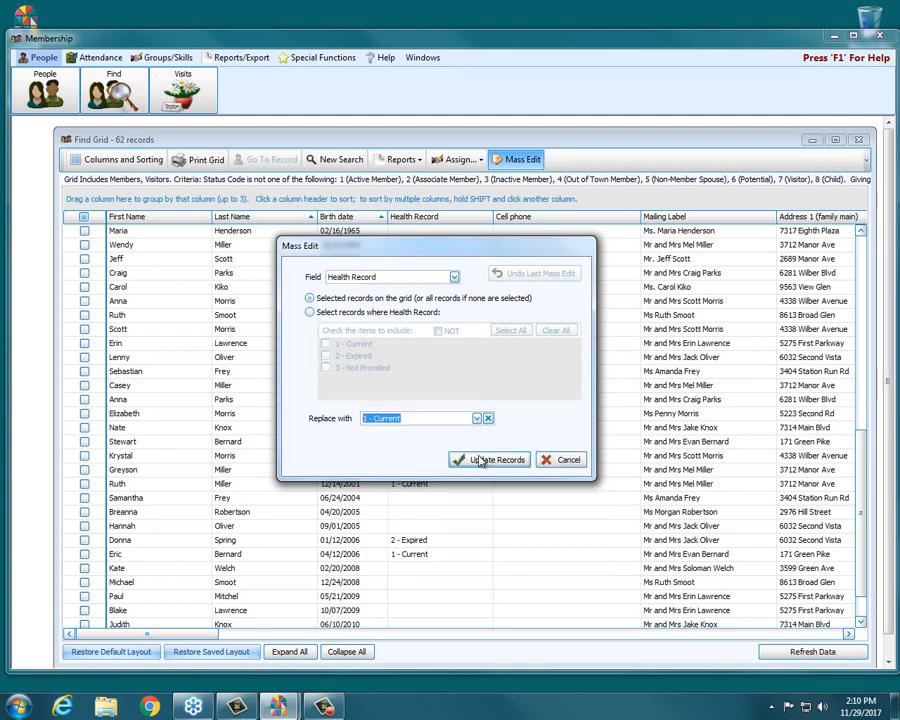
pyautogui.click(488, 460)
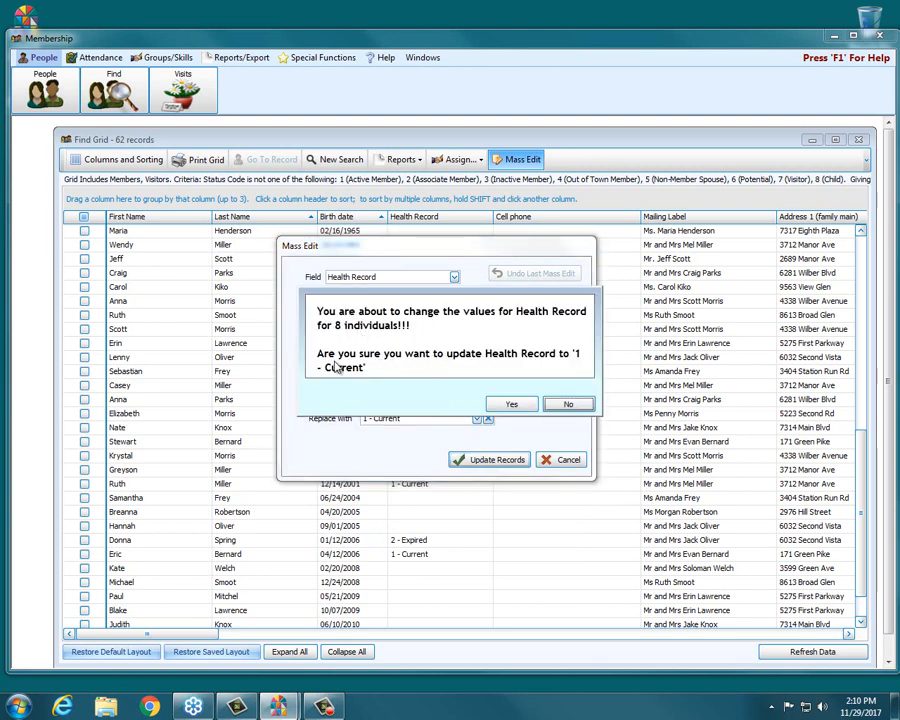
pyautogui.click(513, 405)
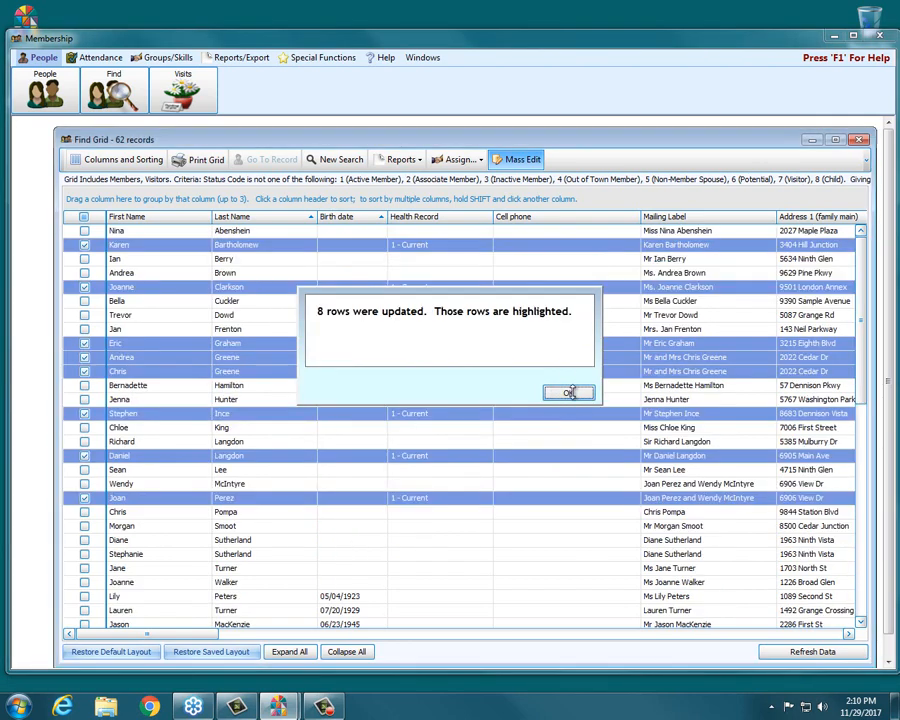
pyautogui.click(569, 394)
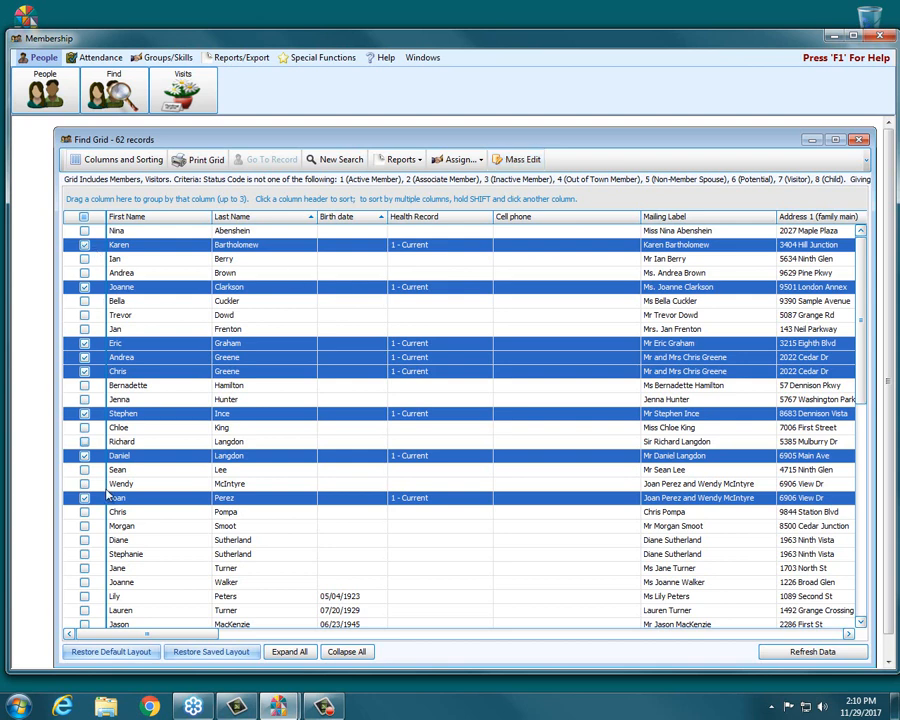
# Clear the grid selection and set up a Health Record mass edit for records that are NOT 1 - Current, 2 - Expired or 3 - Not Provided
pyautogui.click(84, 217)
pyautogui.click(84, 217)
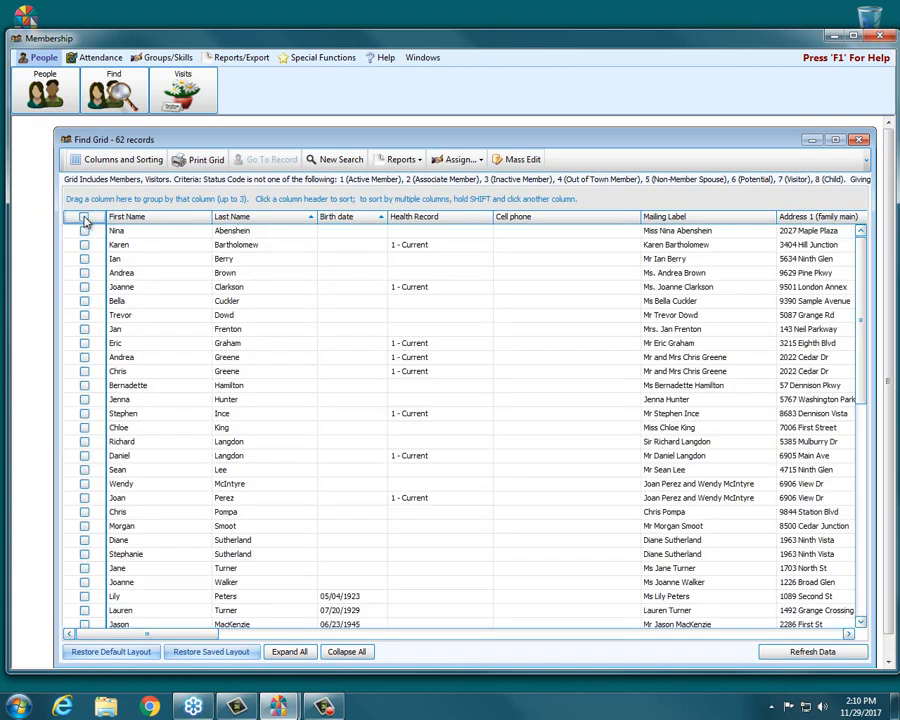
pyautogui.click(516, 163)
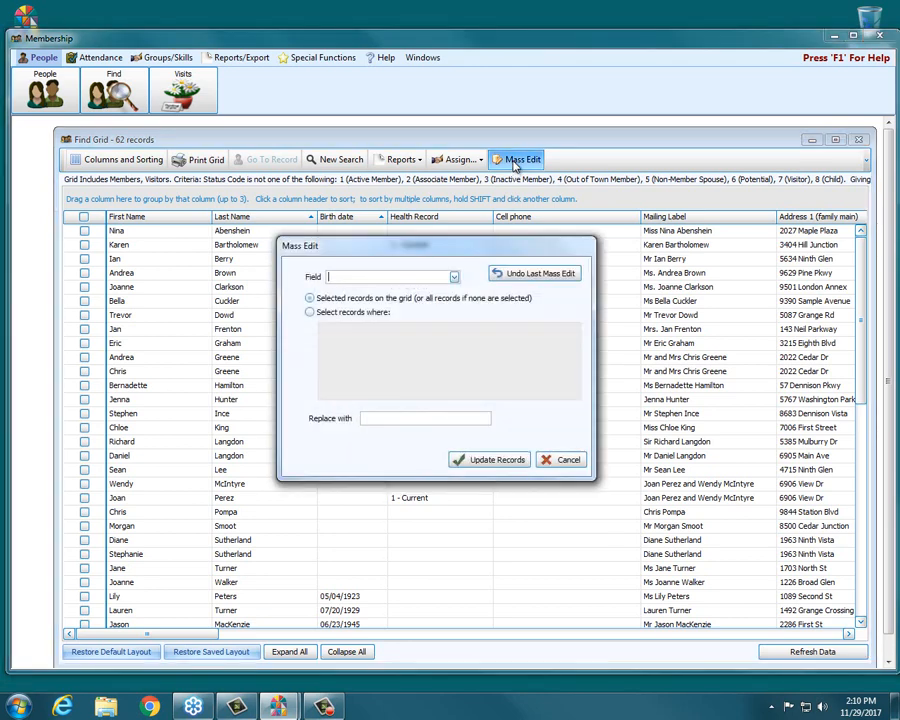
pyautogui.click(454, 278)
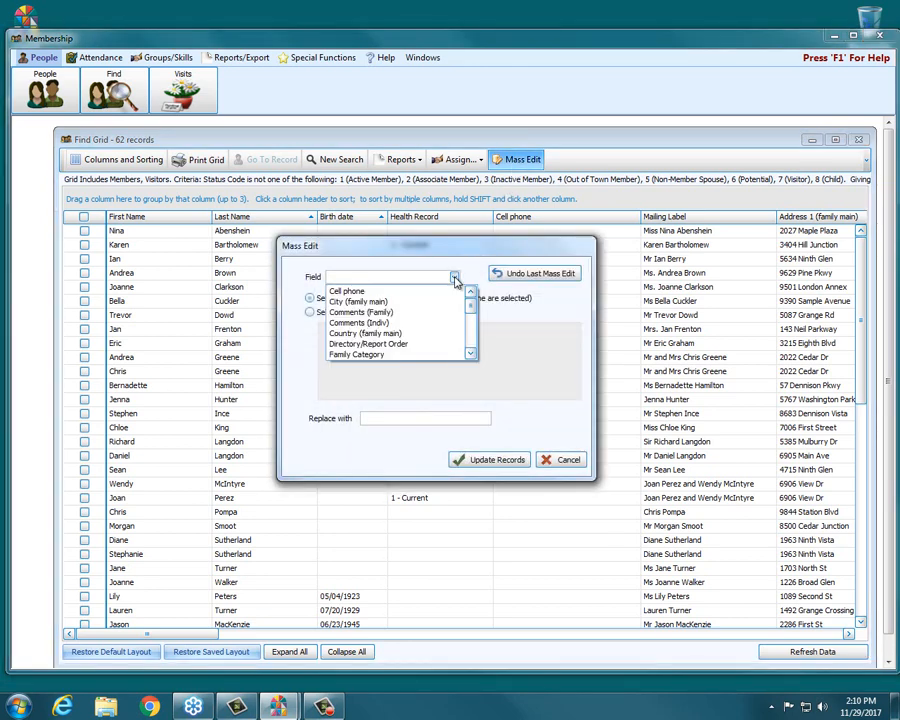
pyautogui.scroll(-1, 423, 345)
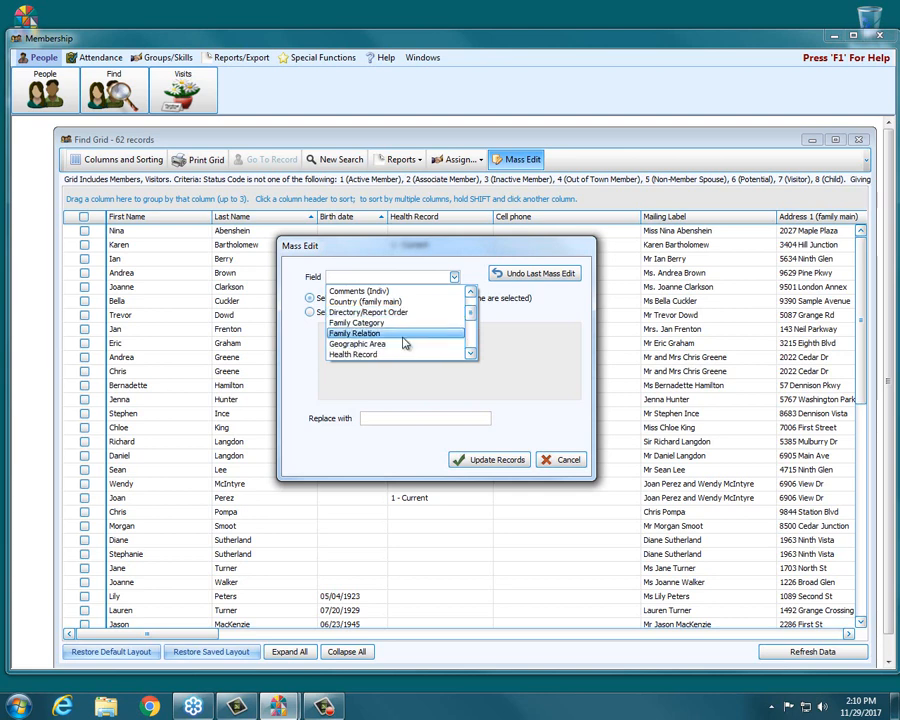
pyautogui.click(388, 355)
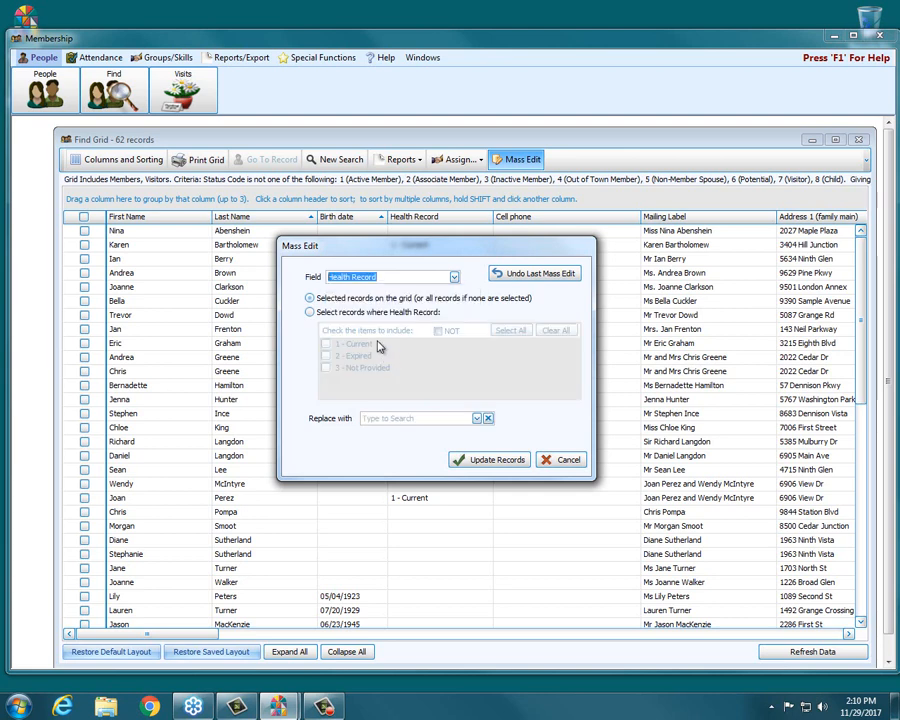
pyautogui.click(331, 315)
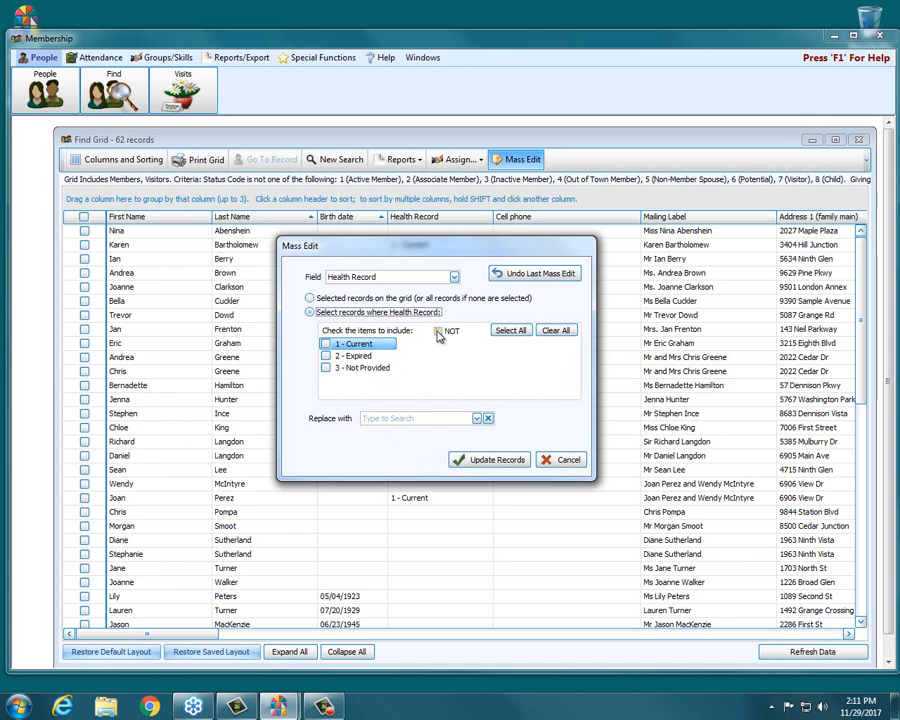
pyautogui.moveTo(428, 248); pyautogui.dragTo(655, 222)
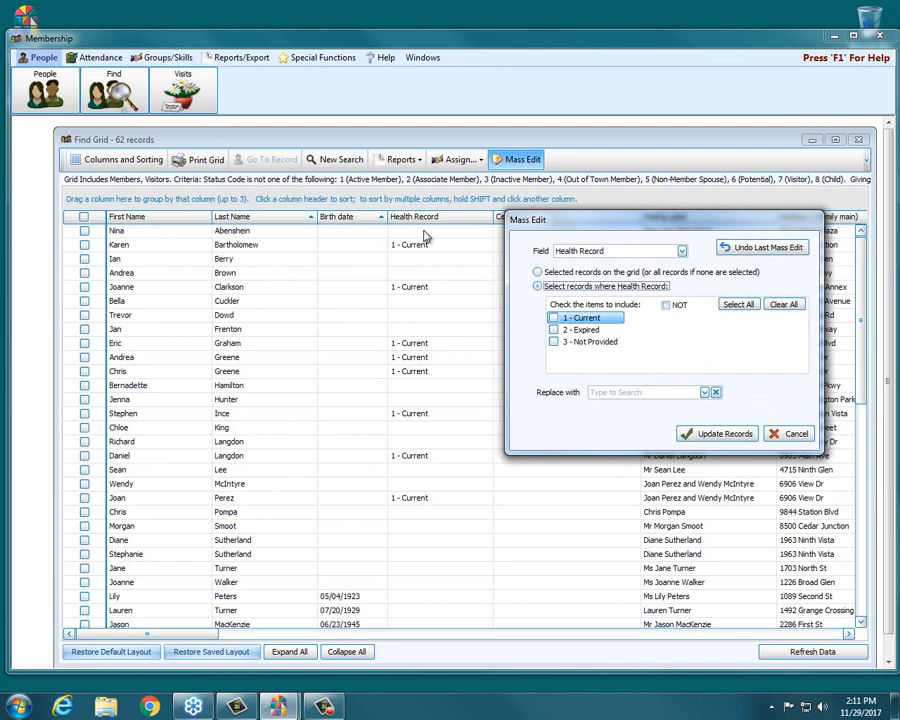
pyautogui.click(740, 305)
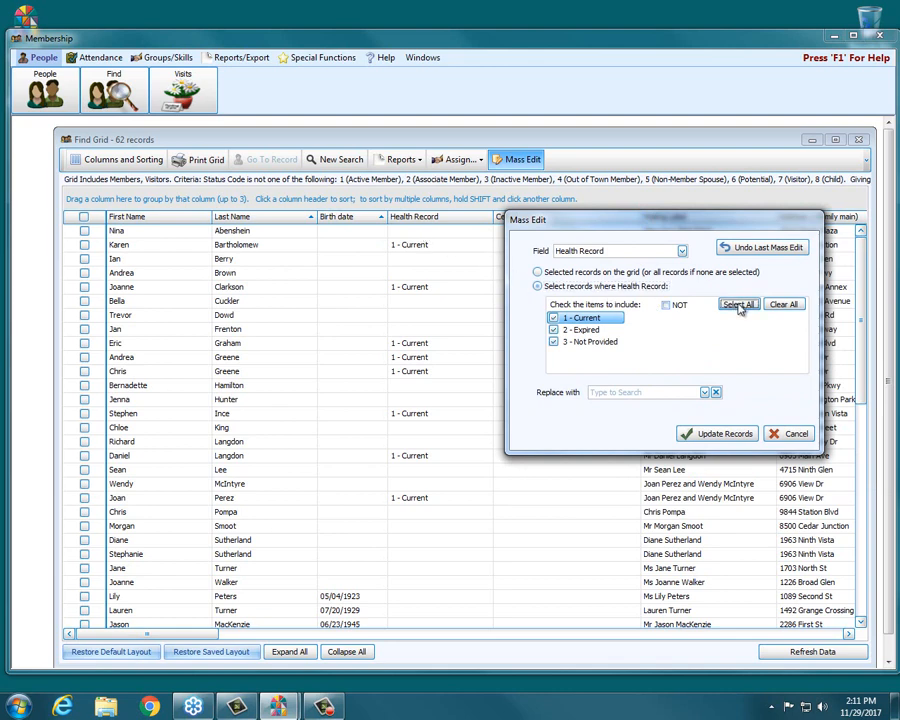
pyautogui.click(666, 306)
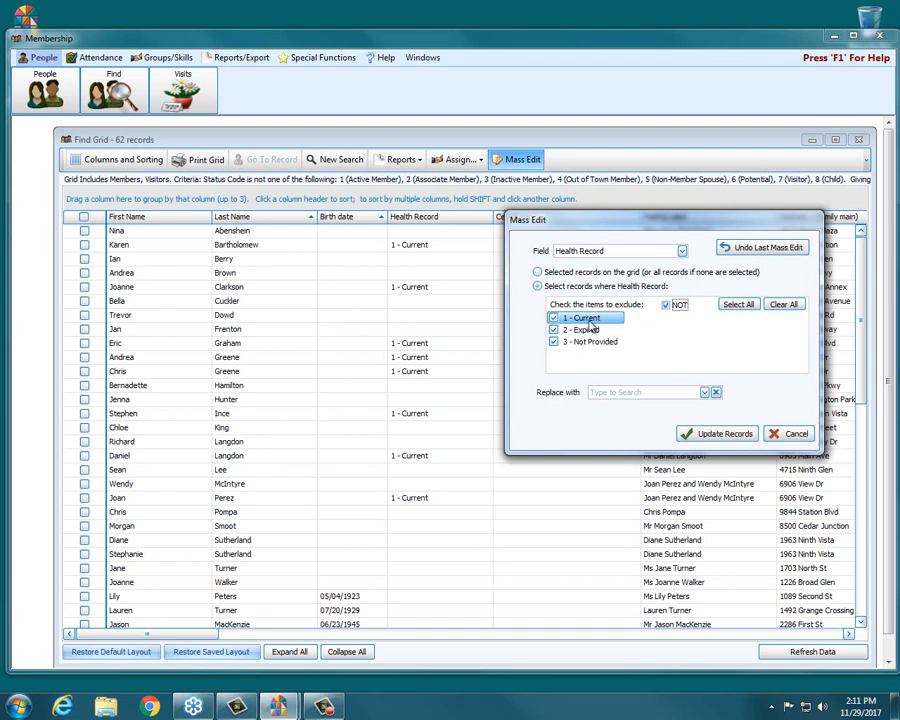
# Replace the matching health records with 3 - Not Provided, confirm the update and check the health records throughout the grid
pyautogui.click(704, 393)
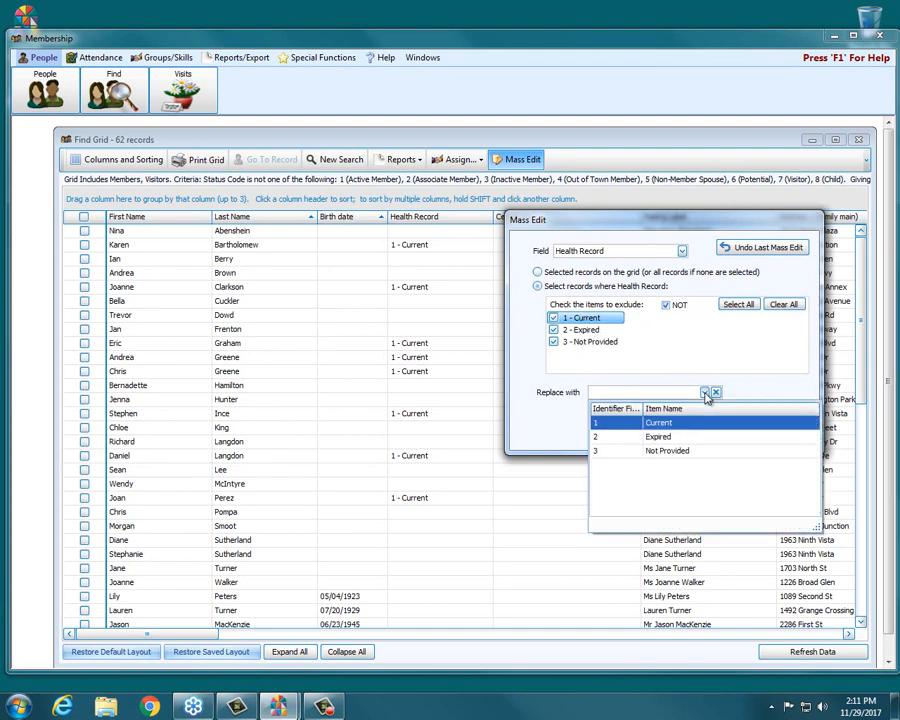
pyautogui.click(690, 455)
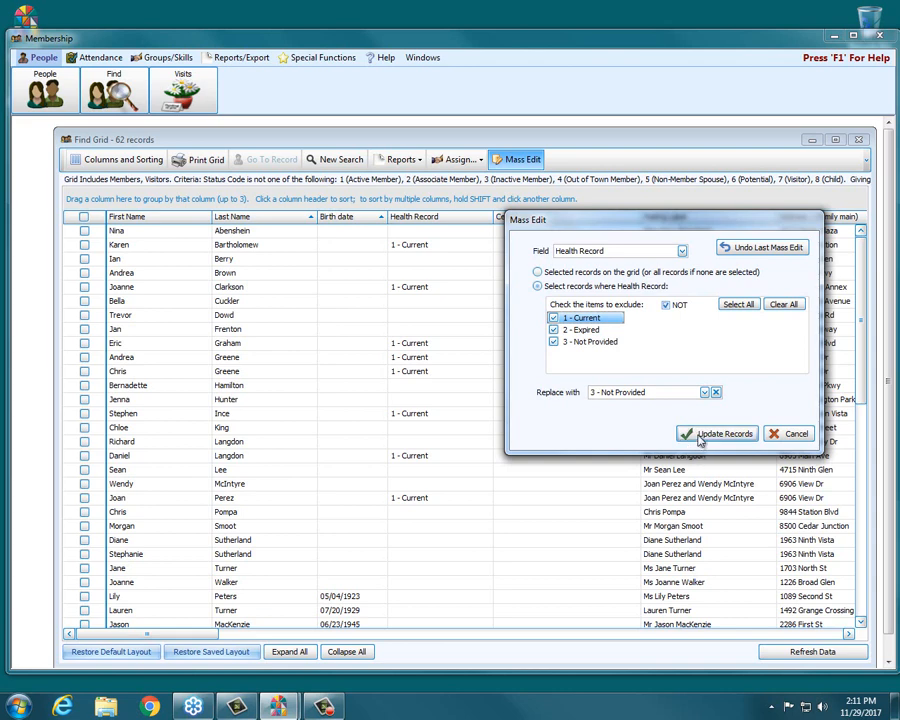
pyautogui.click(700, 436)
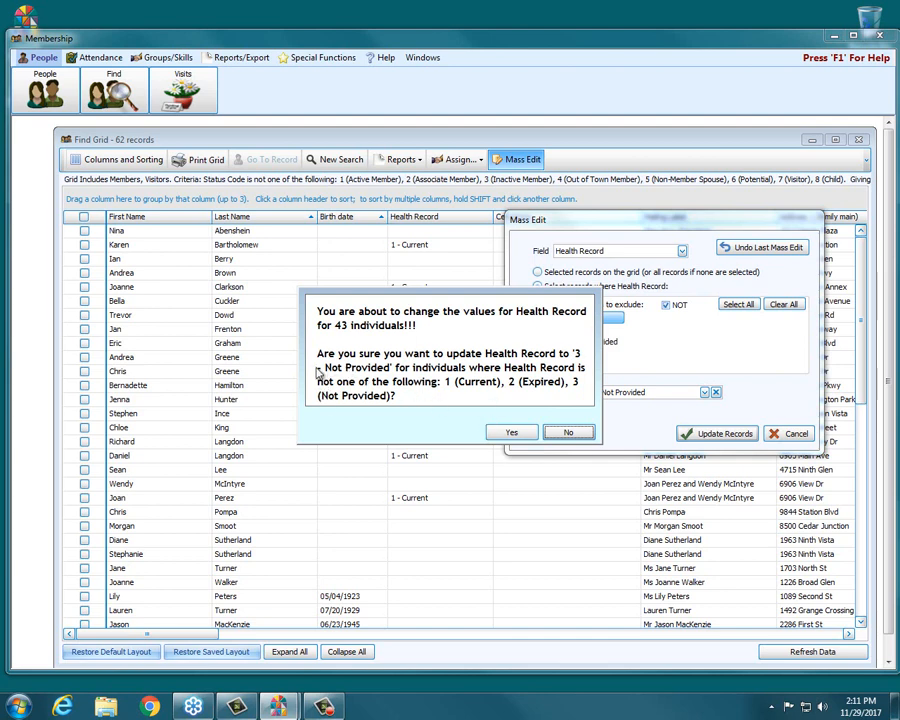
pyautogui.click(514, 433)
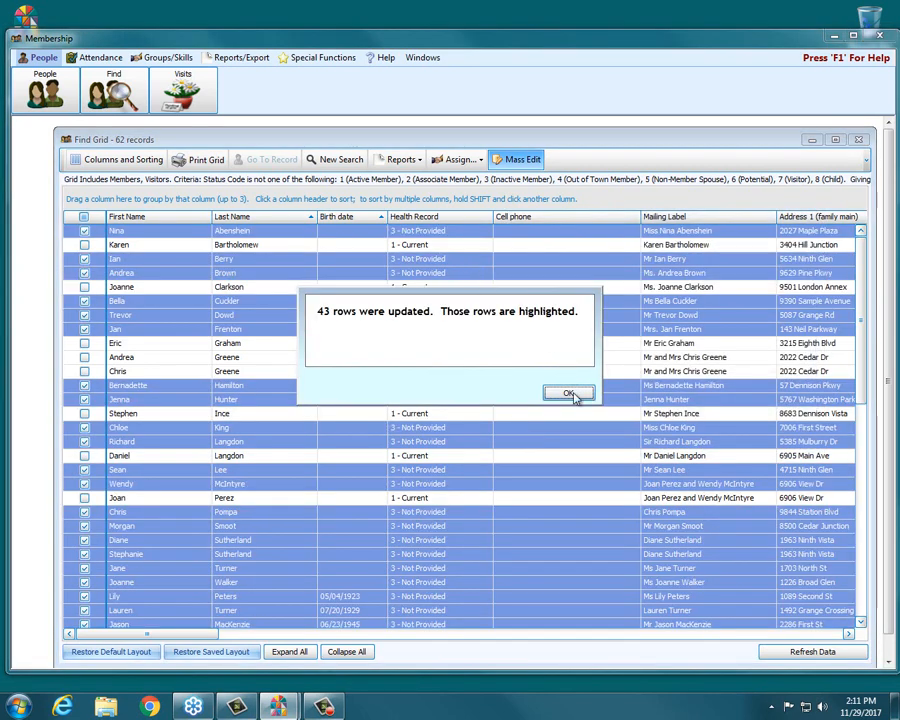
pyautogui.click(570, 393)
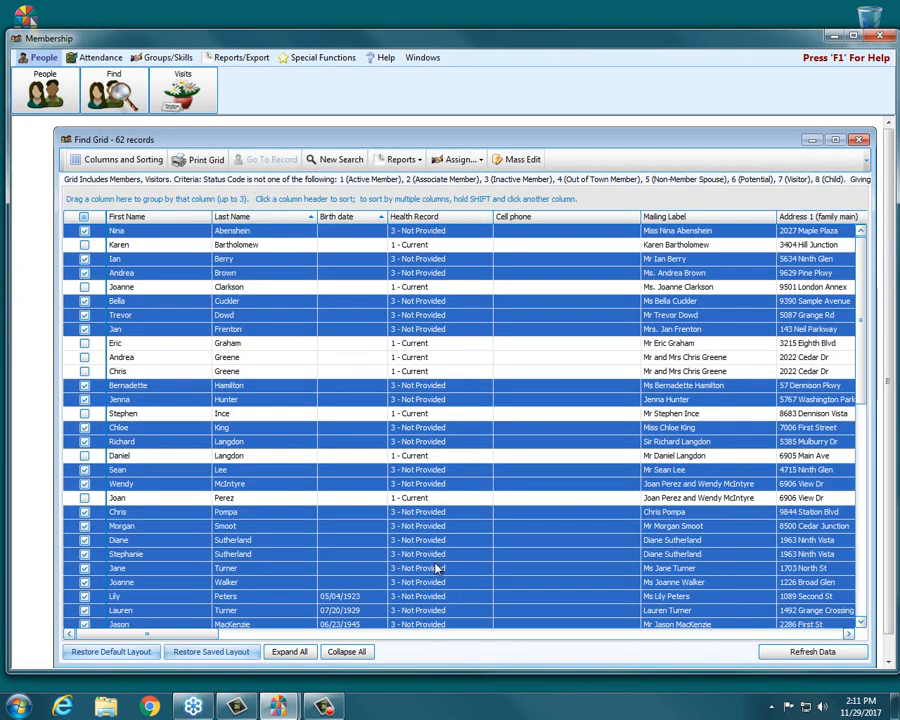
pyautogui.scroll(-3, 436, 567)
pyautogui.scroll(-8, 435, 568)
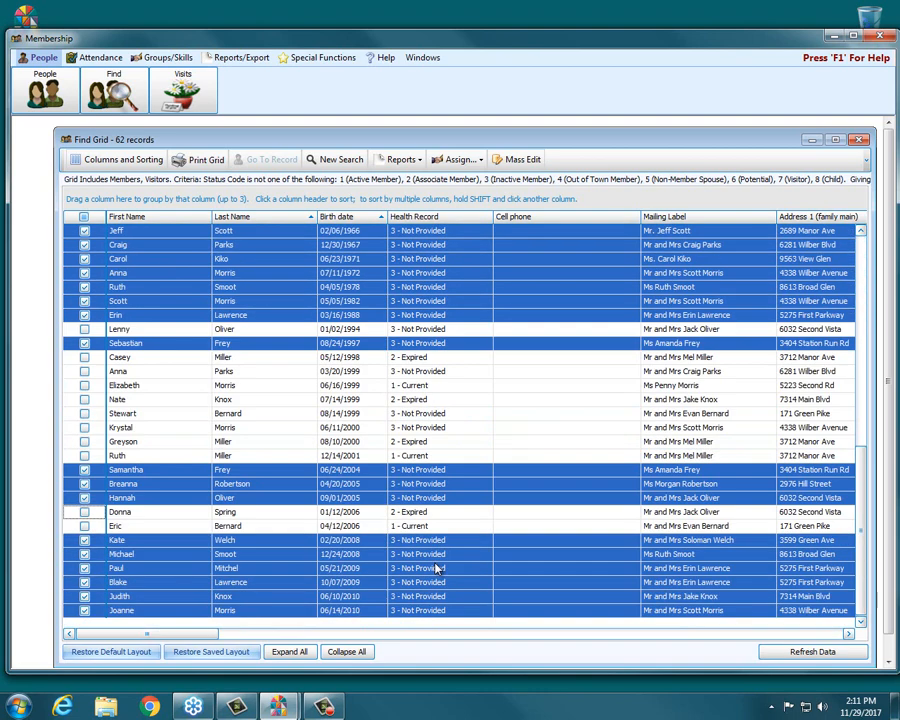
pyautogui.scroll(11, 436, 568)
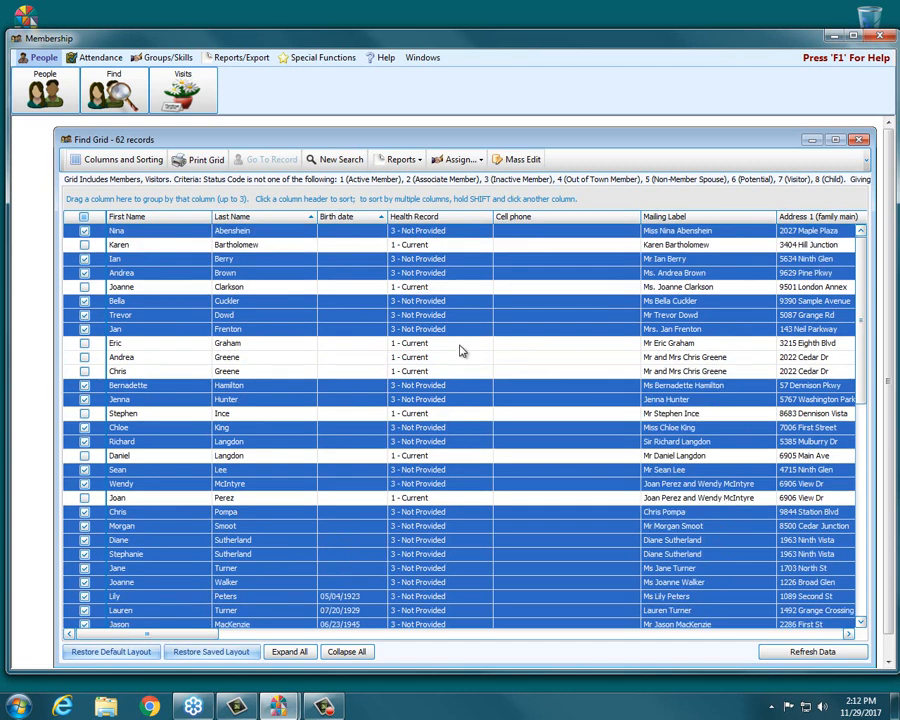
# Set up a Health Record mass edit for records where the health record is 1 - Current
pyautogui.click(518, 160)
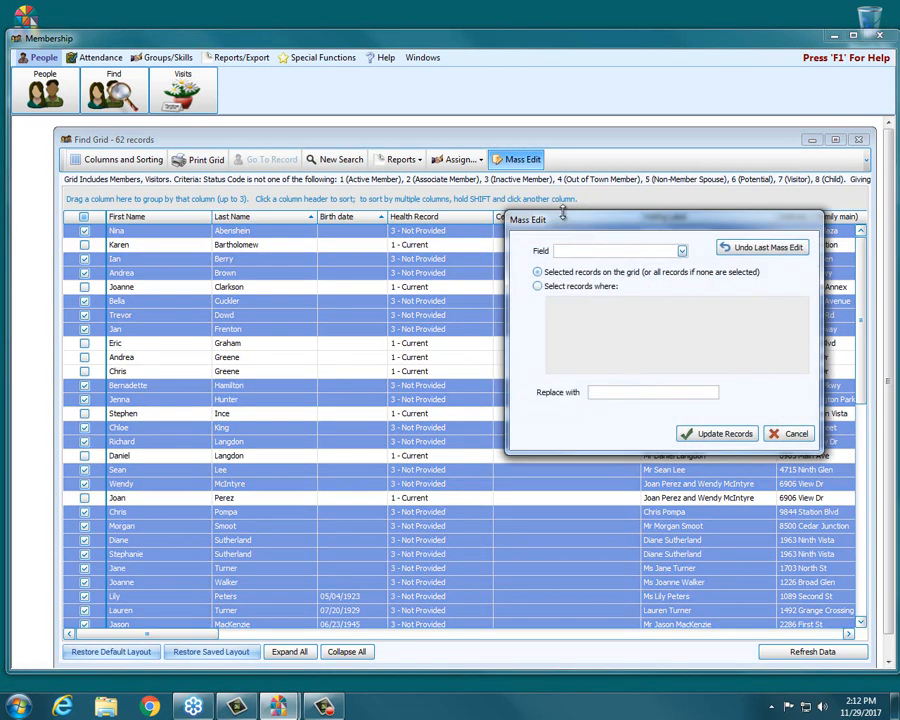
pyautogui.click(587, 287)
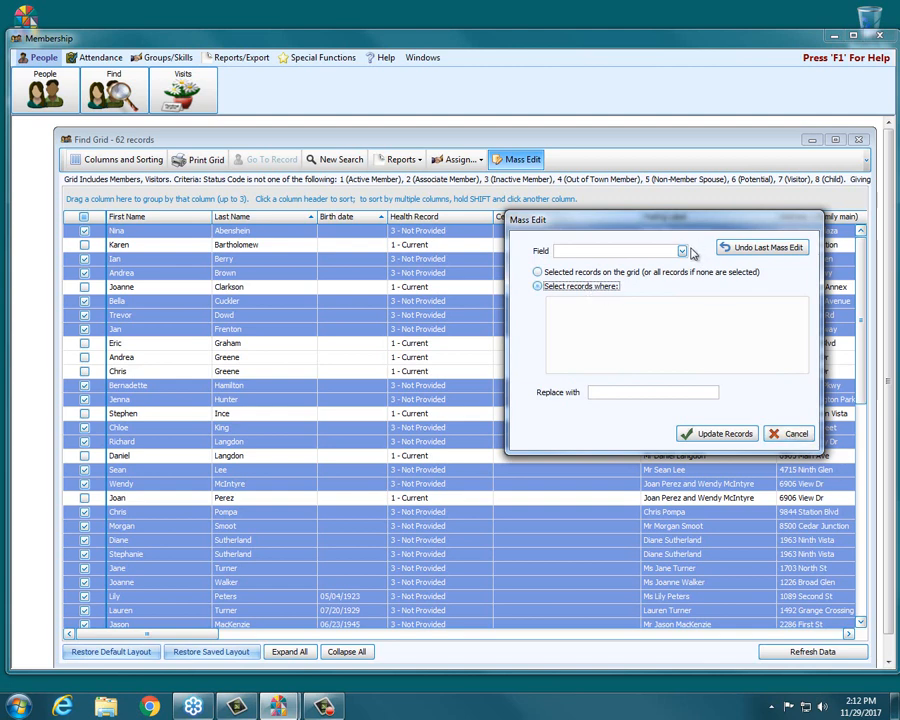
pyautogui.click(682, 251)
pyautogui.scroll(-2, 640, 320)
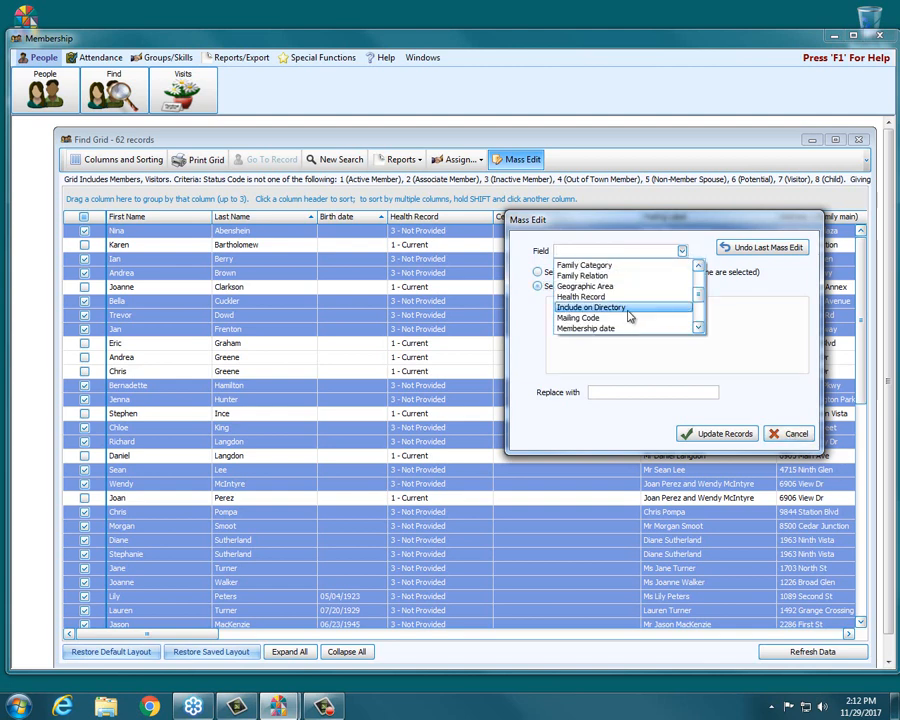
pyautogui.click(612, 297)
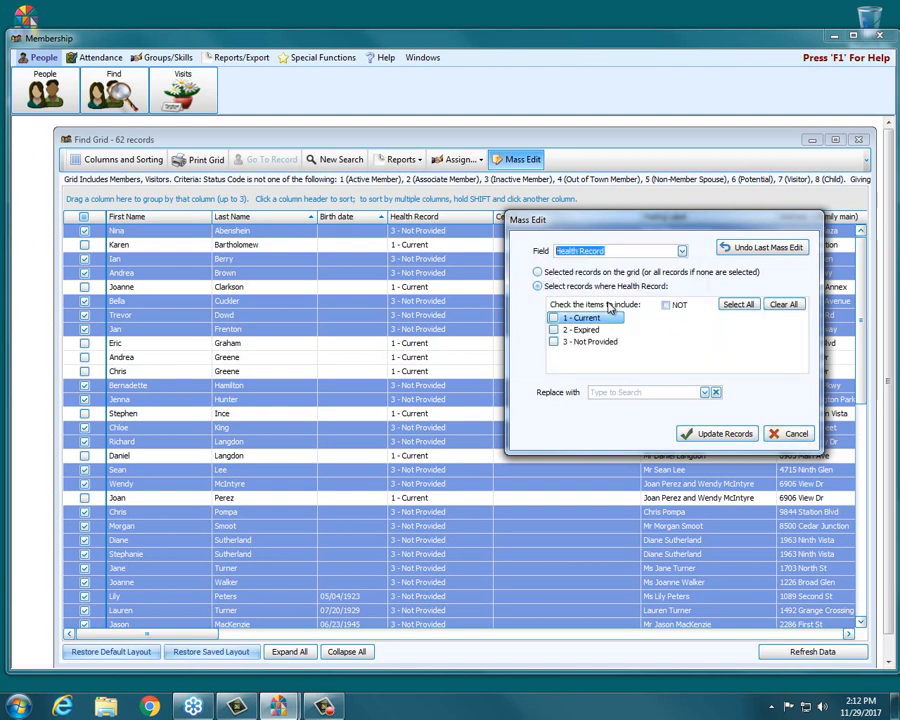
pyautogui.click(554, 318)
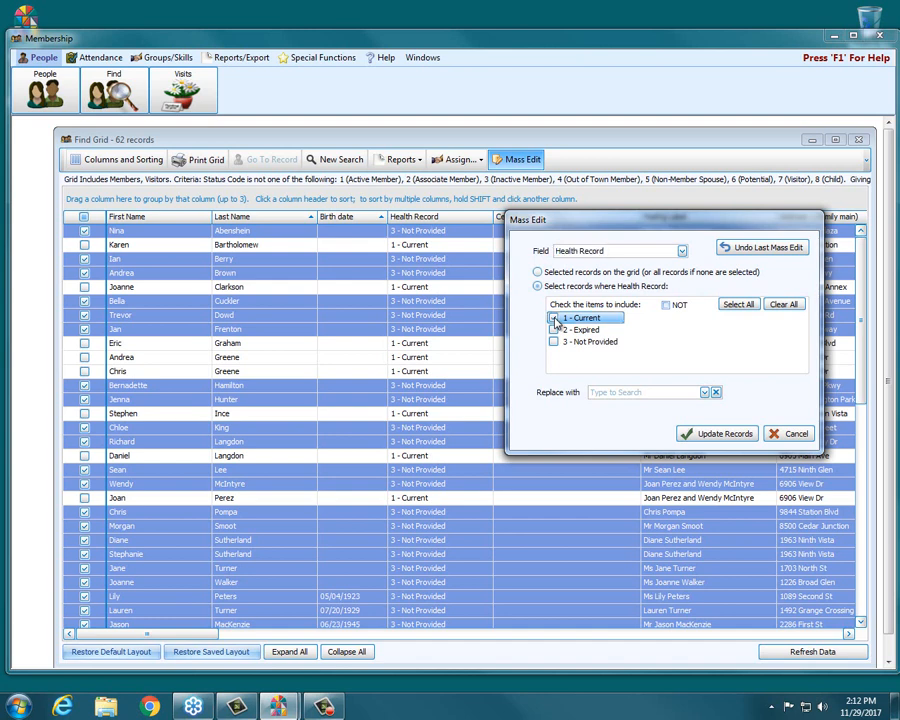
# Replace the matching health records with 2 - Expired, confirm the update and close the completion message
pyautogui.click(704, 392)
pyautogui.click(675, 437)
pyautogui.click(714, 434)
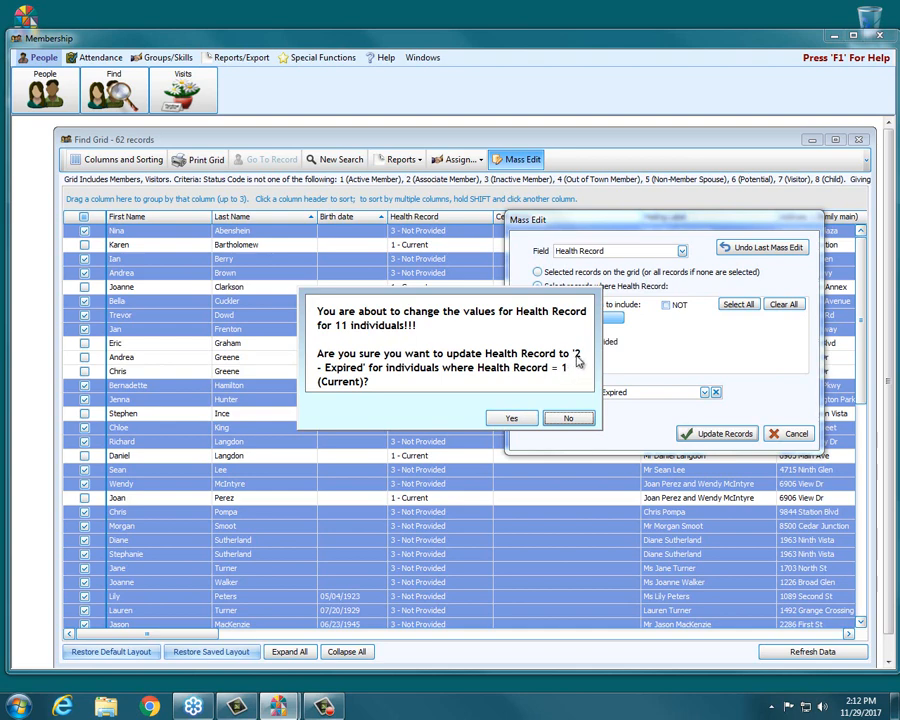
pyautogui.click(514, 419)
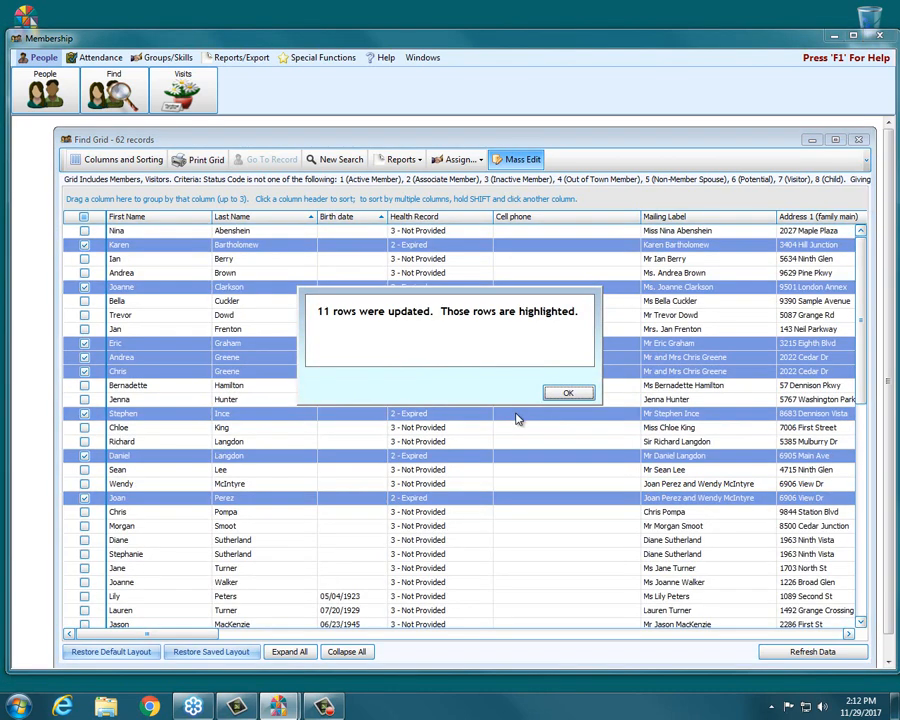
pyautogui.click(584, 393)
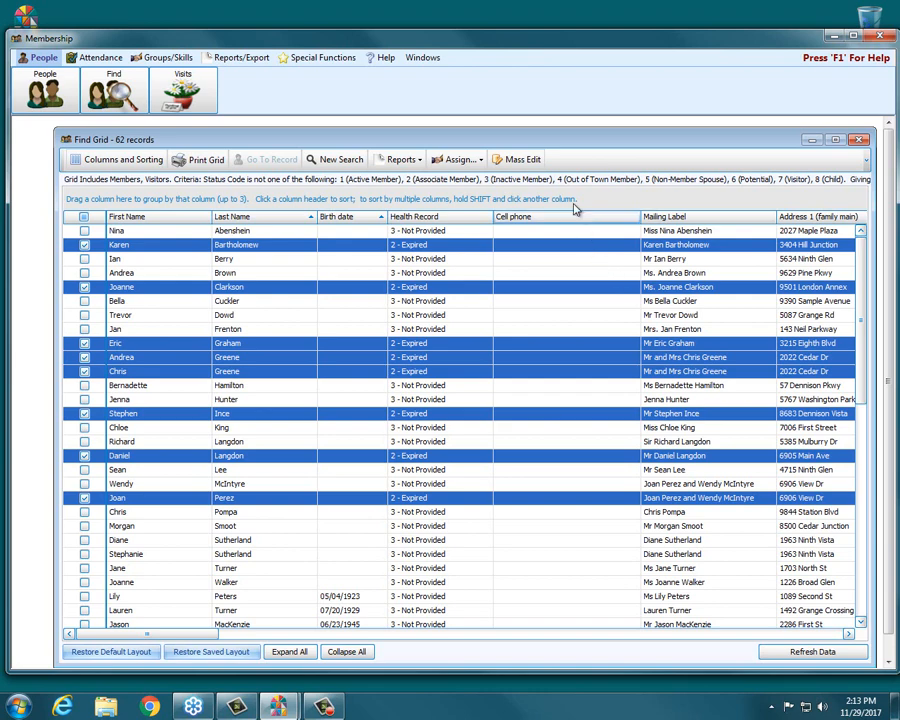
# Undo the last Health Record mass edit and close the completion message
pyautogui.click(531, 163)
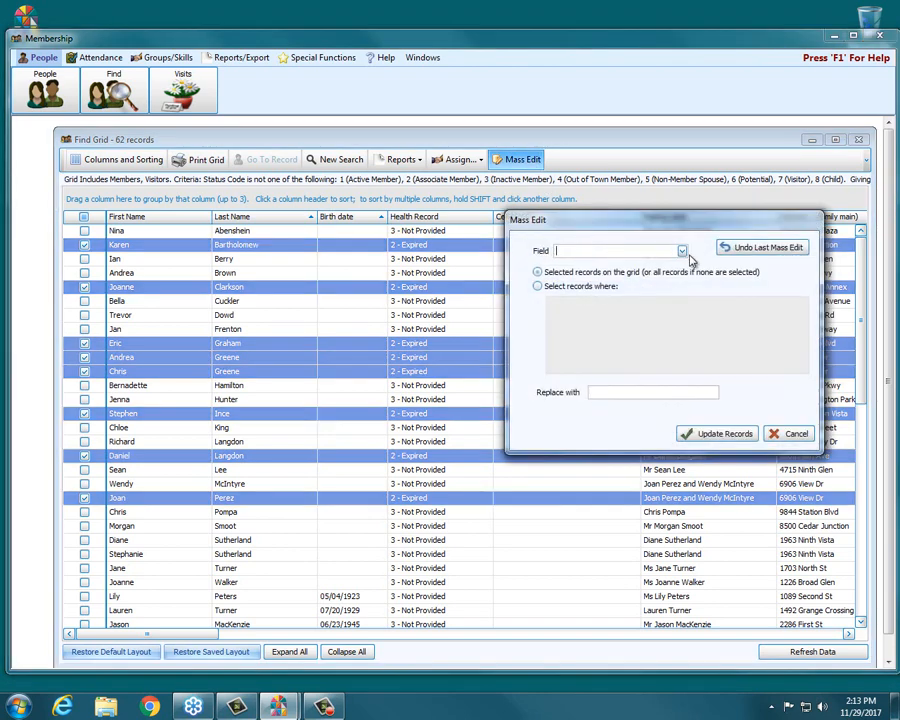
pyautogui.click(765, 250)
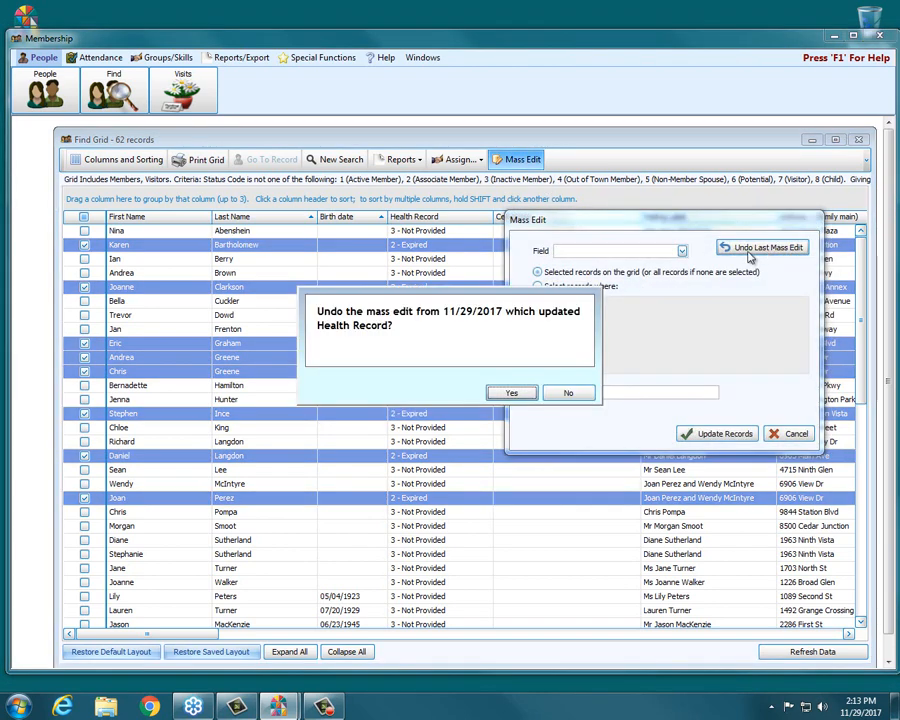
pyautogui.click(509, 394)
pyautogui.click(565, 392)
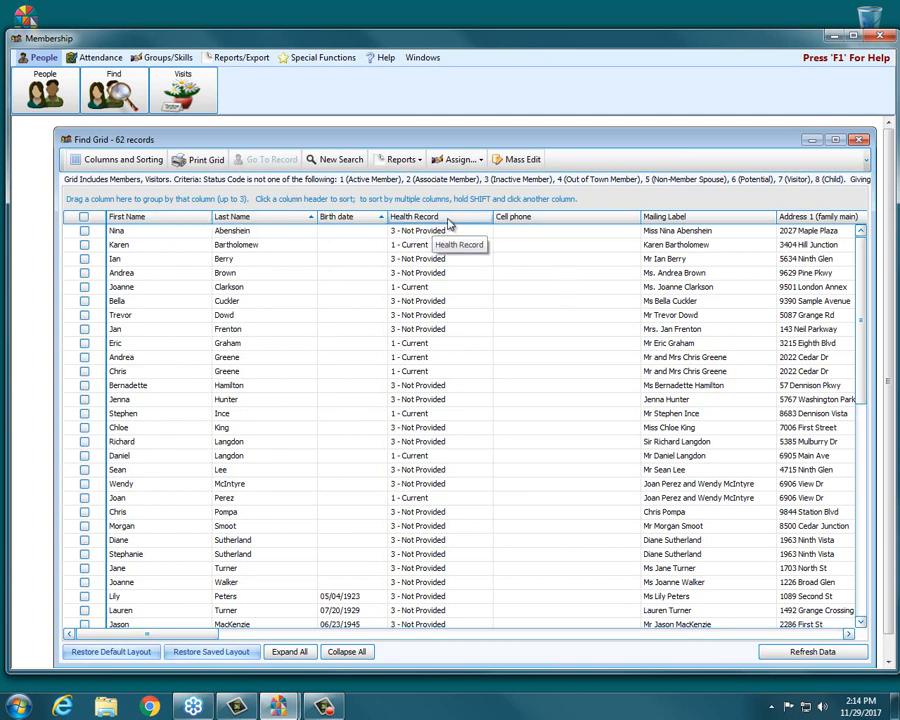
# Move the Health Record column ahead of Birth date and remove the family main address columns from Address 1 through Address 3
pyautogui.moveTo(449, 223)
pyautogui.mouseDown()
pyautogui.moveTo(356, 223)
pyautogui.moveTo(318, 212)
pyautogui.moveTo(333, 222)
pyautogui.mouseUp()
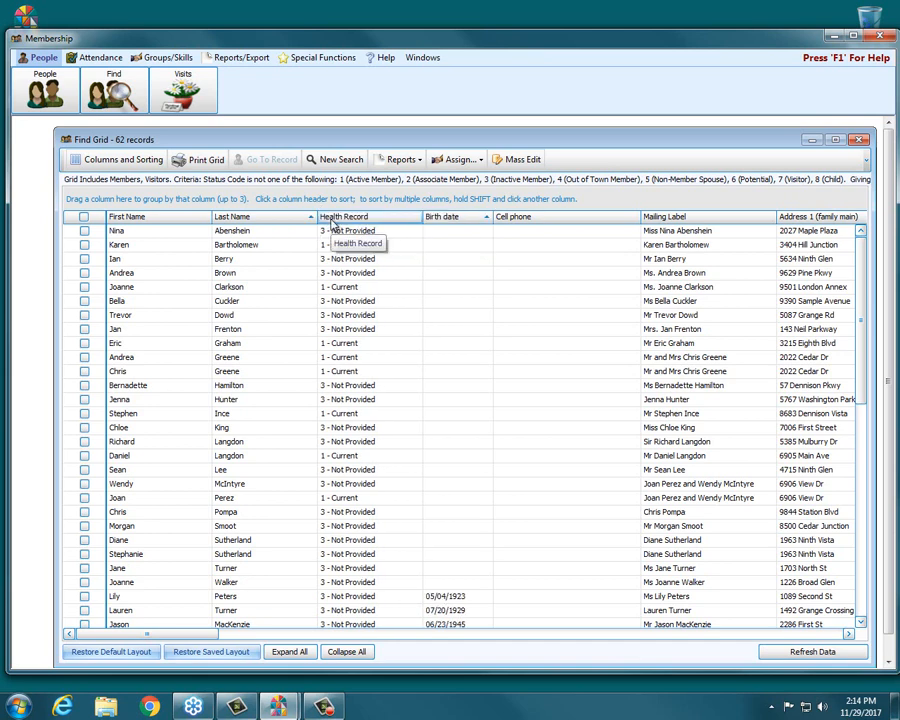
pyautogui.click(143, 163)
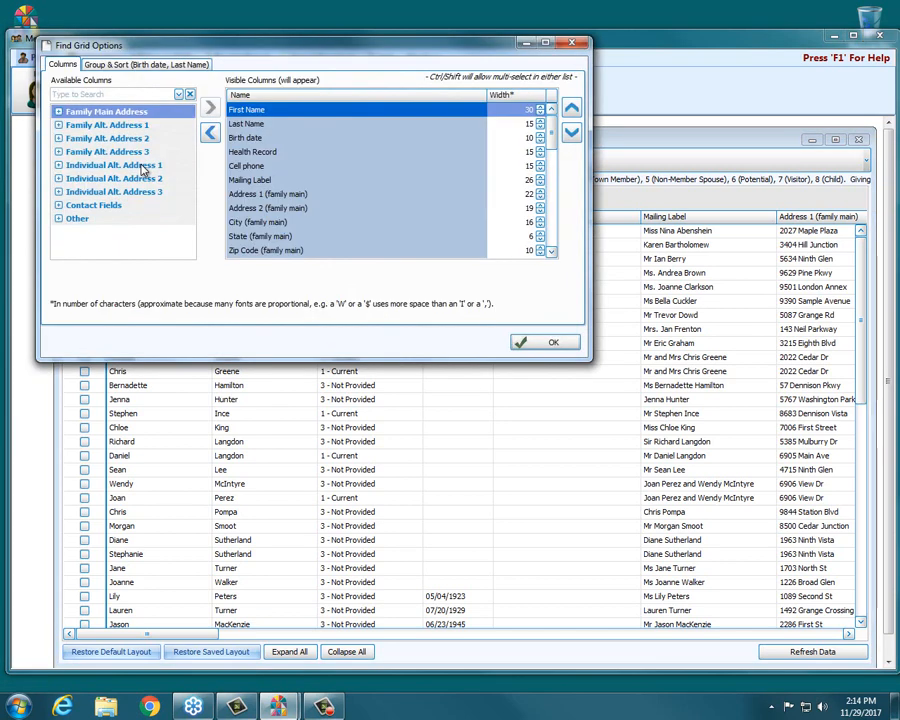
pyautogui.click(252, 195)
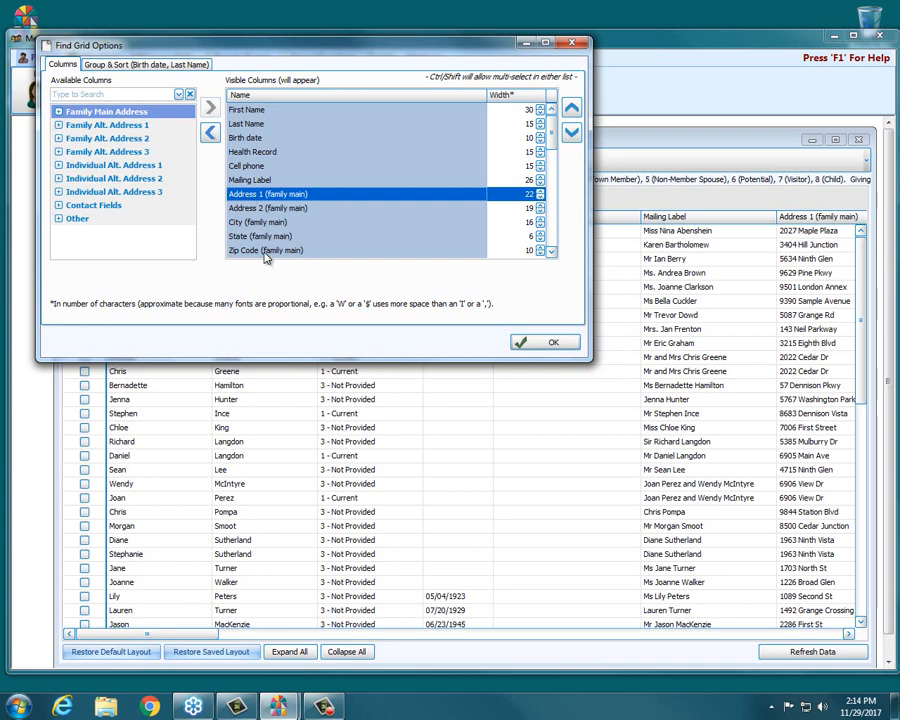
pyautogui.scroll(-3, 266, 252)
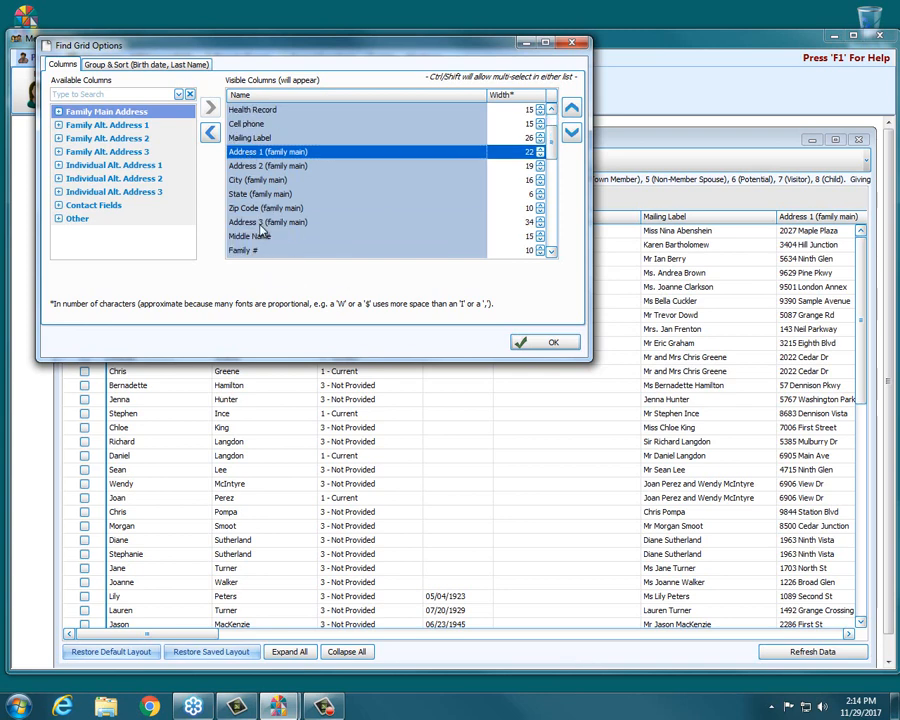
pyautogui.keyDown('shift'); pyautogui.click(262, 221); pyautogui.keyUp('shift')
pyautogui.click(210, 132)
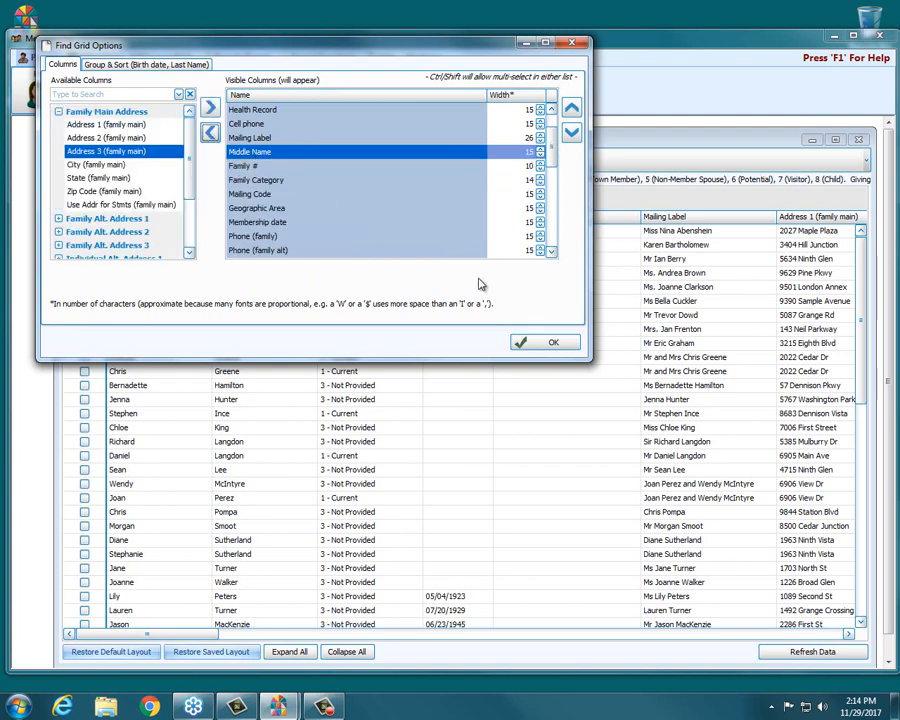
pyautogui.click(553, 344)
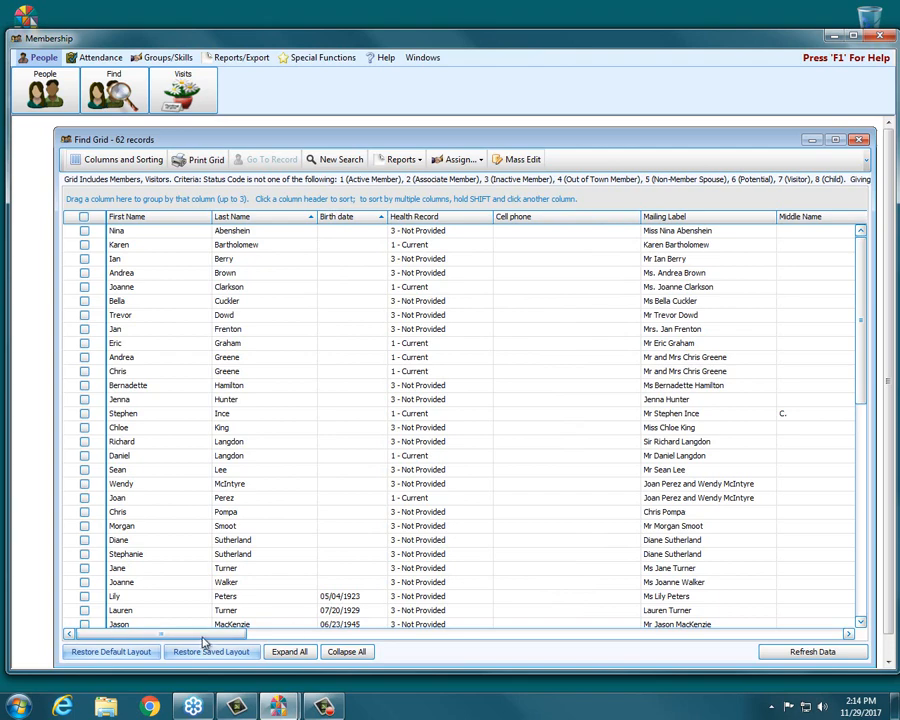
pyautogui.moveTo(208, 638)
pyautogui.mouseDown()
pyautogui.moveTo(331, 637)
pyautogui.moveTo(151, 634)
pyautogui.mouseUp()
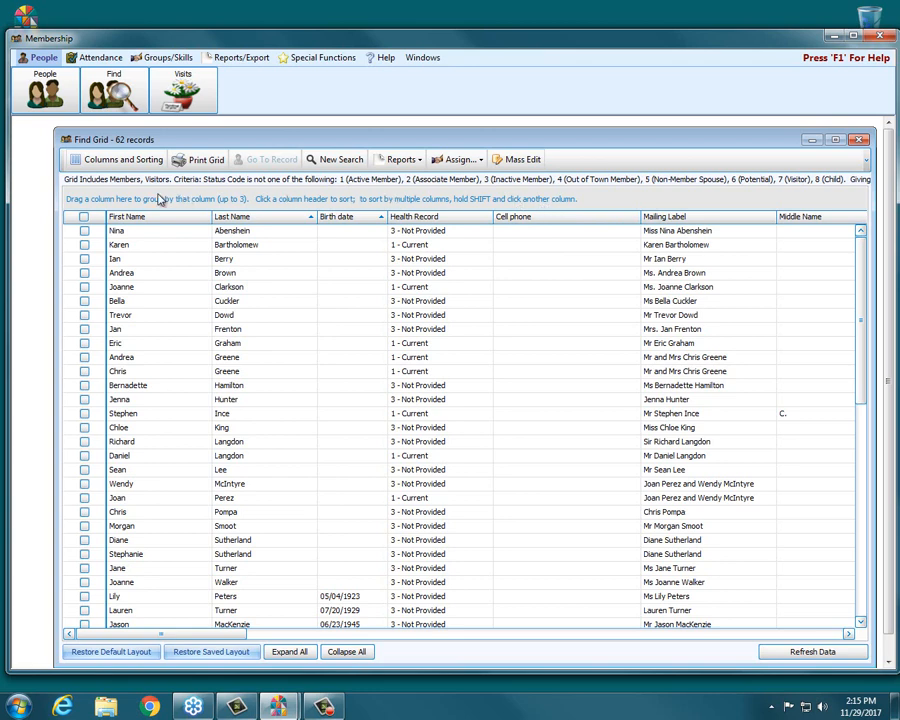
pyautogui.click(123, 159)
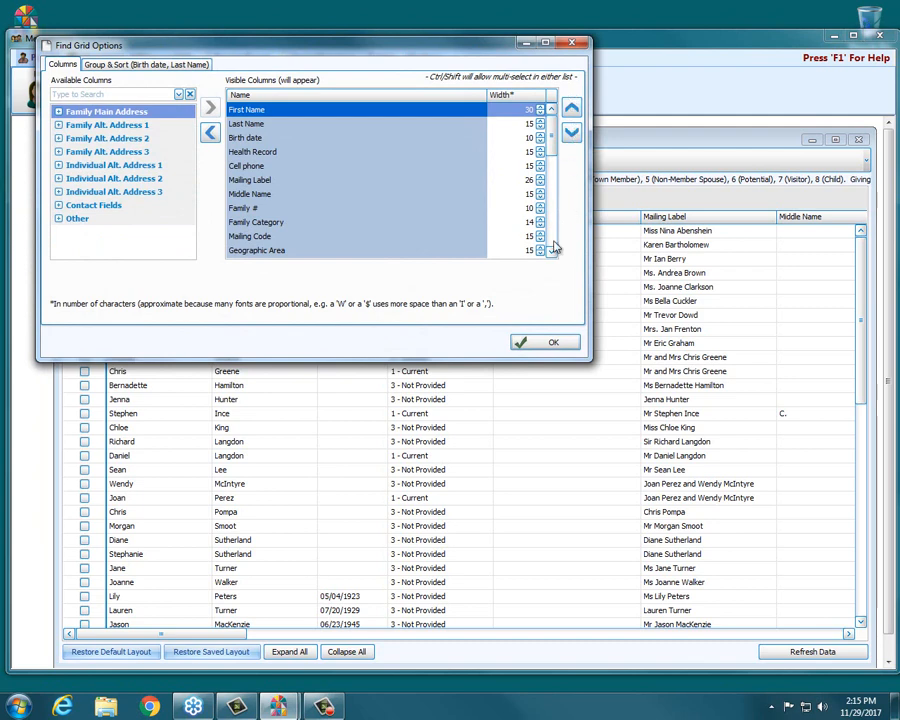
pyautogui.click(571, 42)
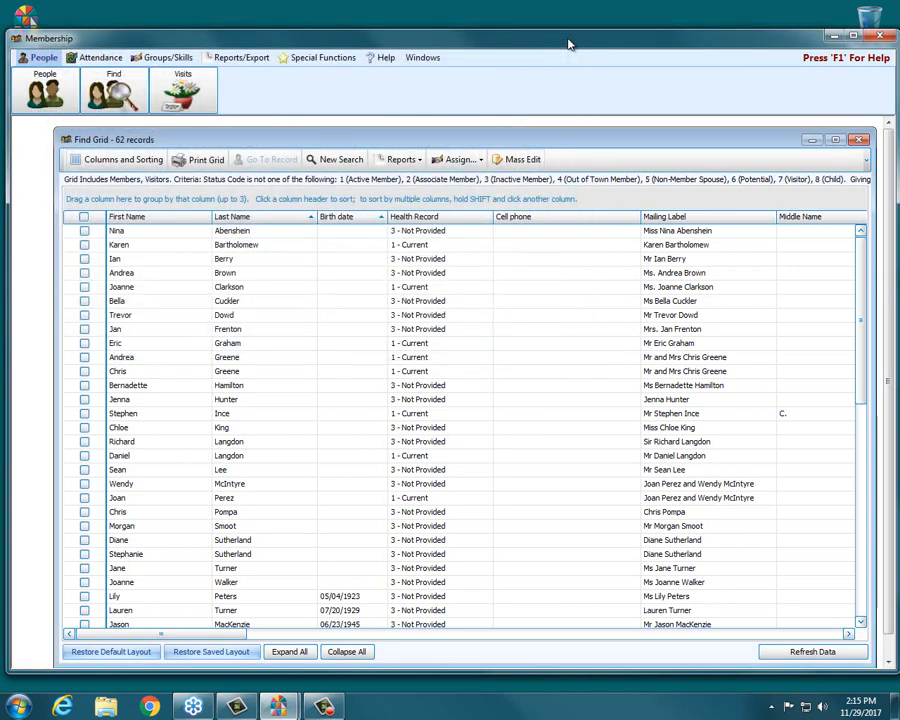
pyautogui.click(516, 160)
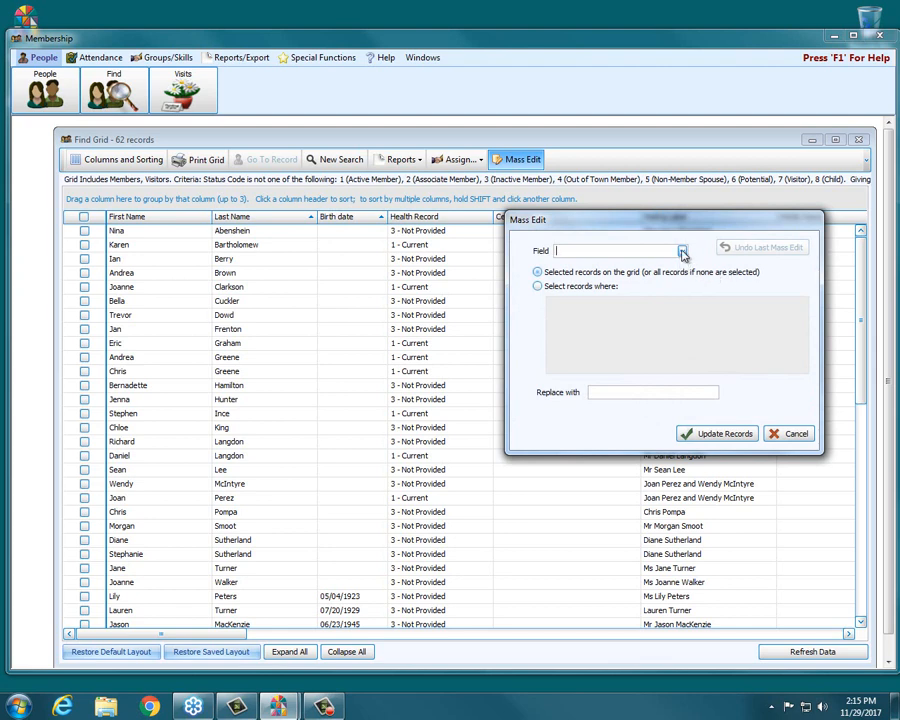
pyautogui.click(681, 252)
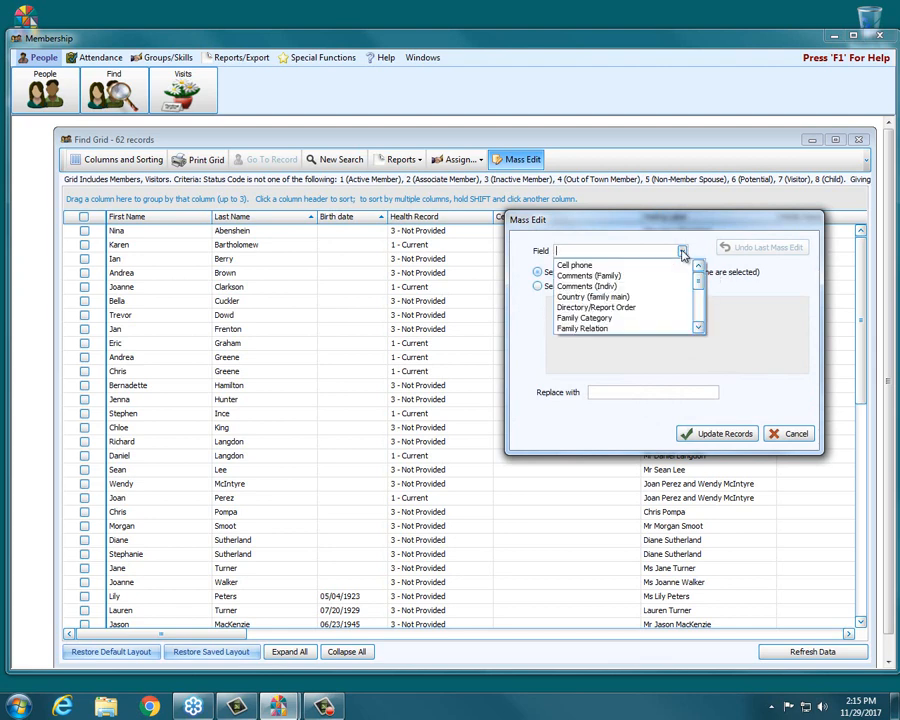
pyautogui.click(682, 252)
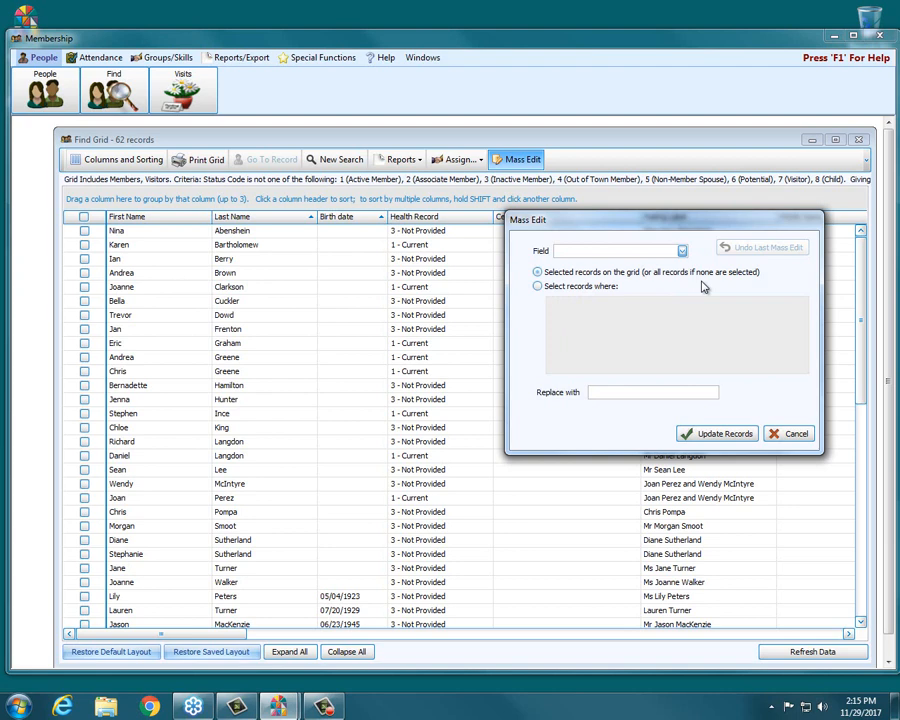
pyautogui.click(777, 435)
# Search the find grid's available columns for "cat" and locate the Family Category column
pyautogui.click(90, 159)
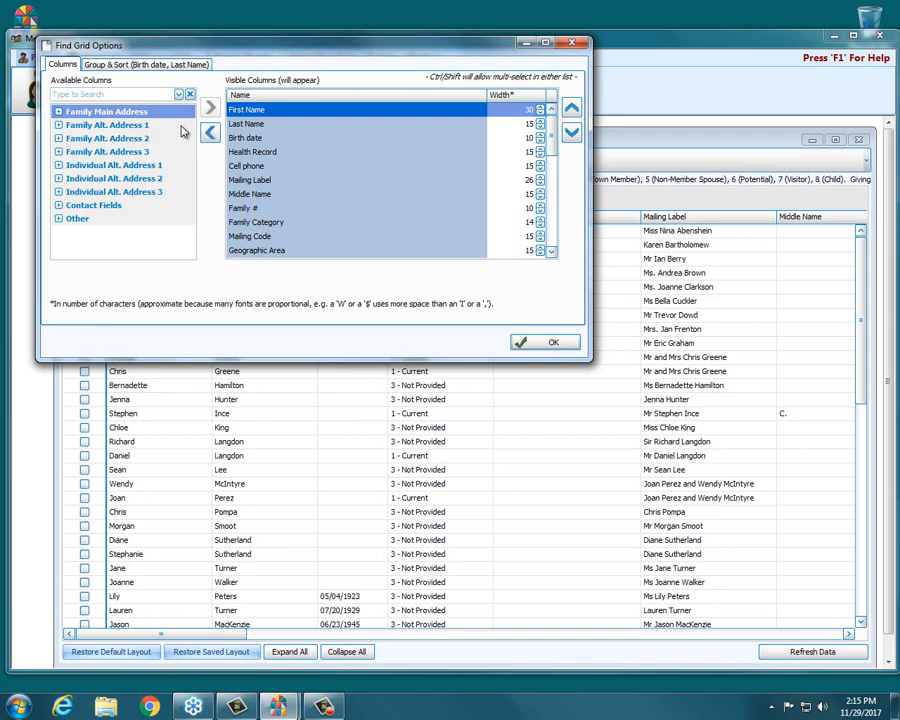
pyautogui.click(113, 95)
pyautogui.write('cat')
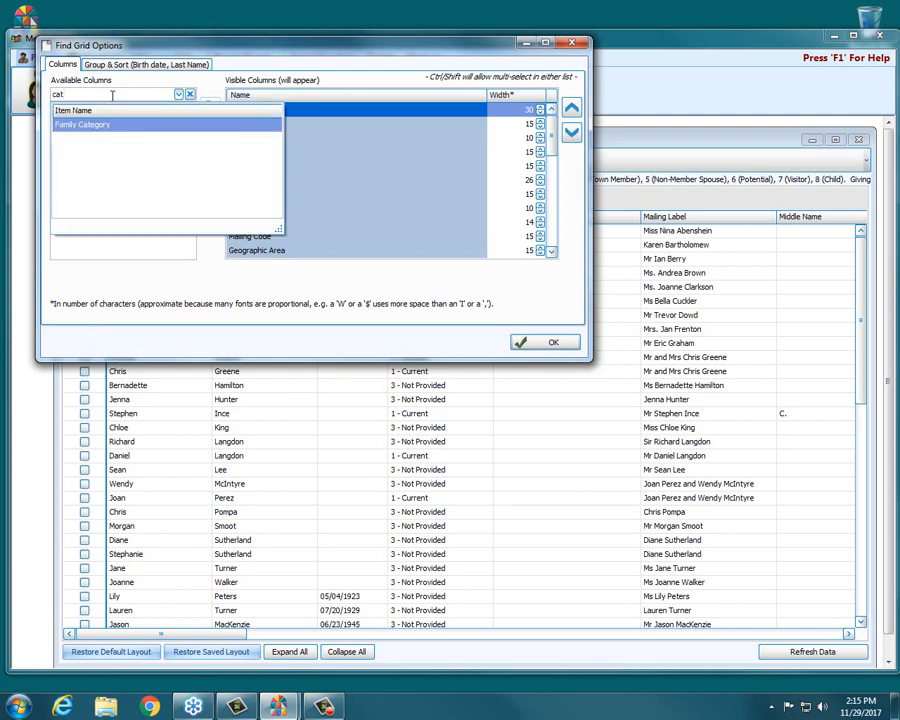
pyautogui.press('Return')
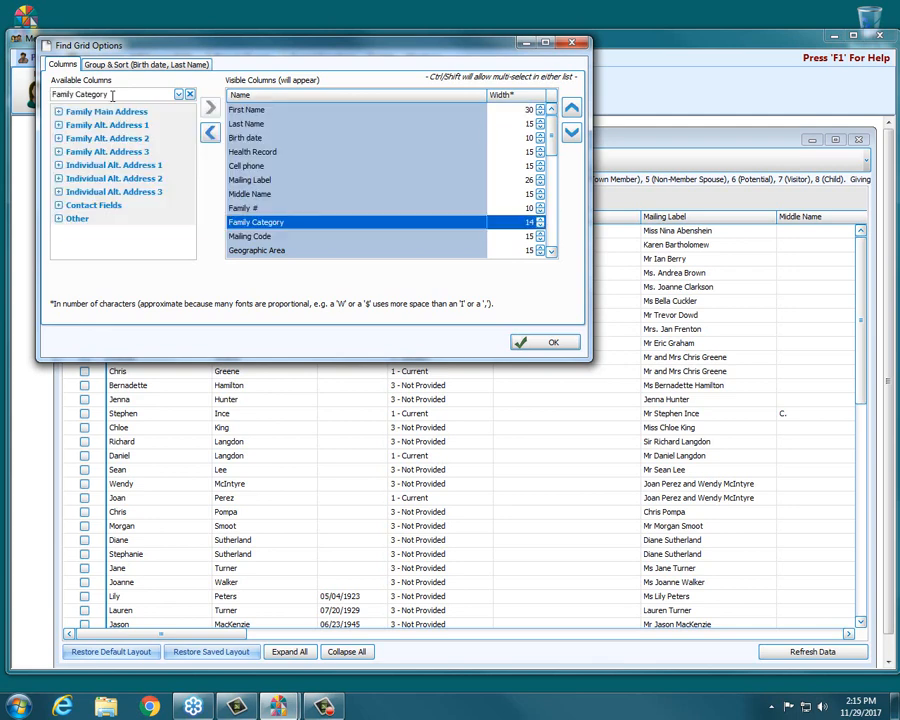
# Search the available columns for "ac" and add the Inactive (Indiv) and Inactive Date columns to the find grid
pyautogui.click(190, 95)
pyautogui.write('ac')
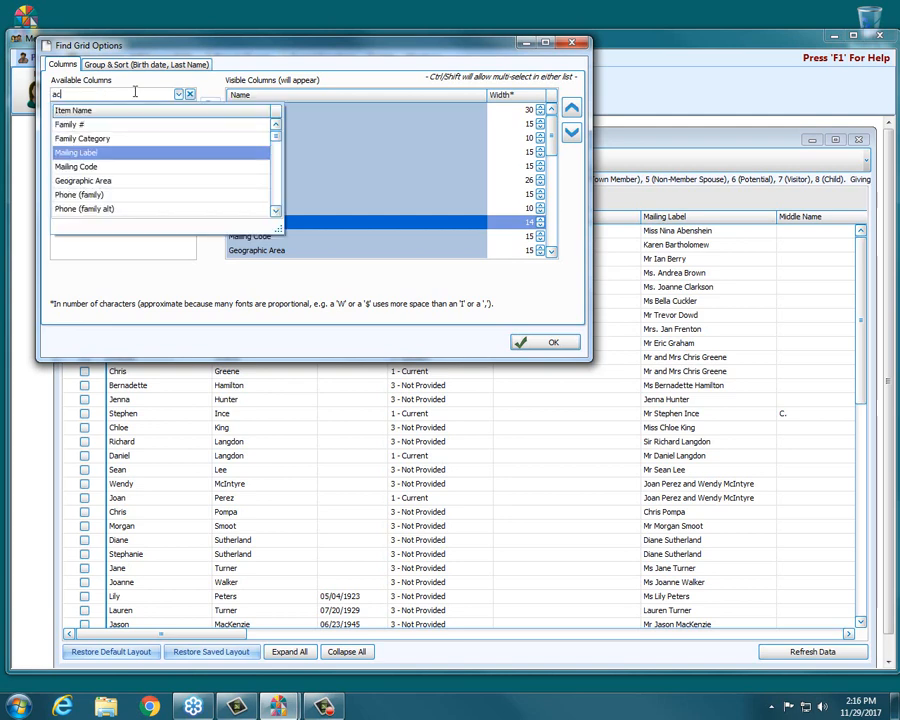
pyautogui.press('Up')
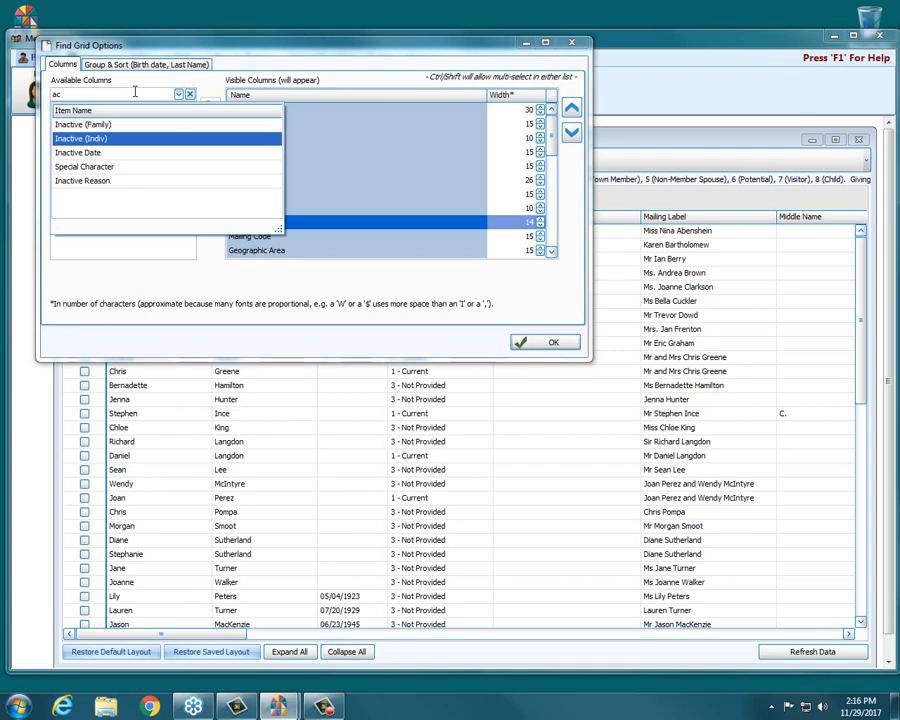
pyautogui.press('Return')
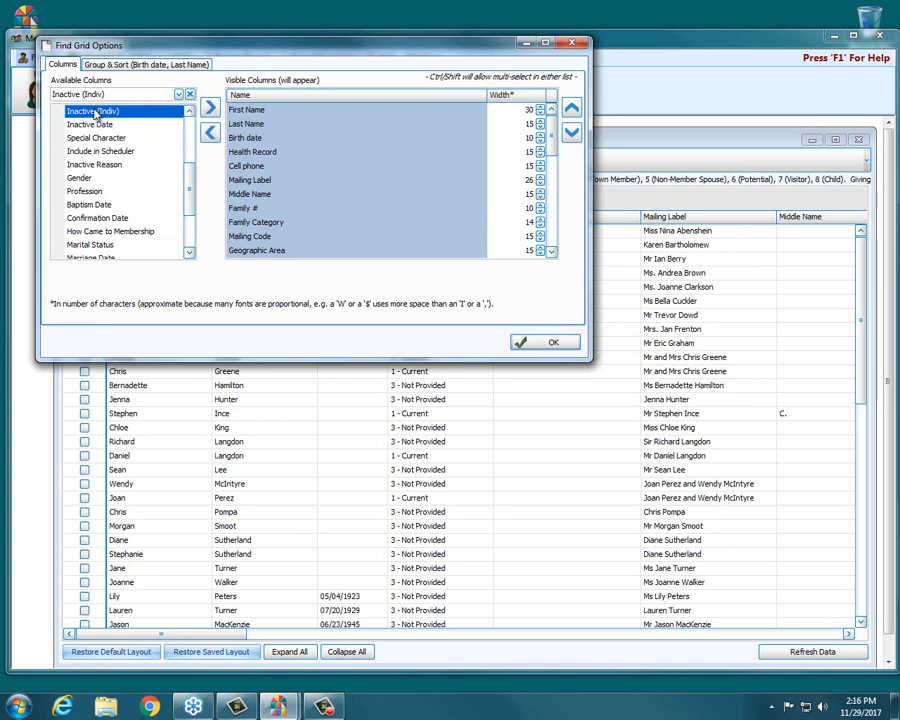
pyautogui.doubleClick(95, 113)
pyautogui.doubleClick(96, 114)
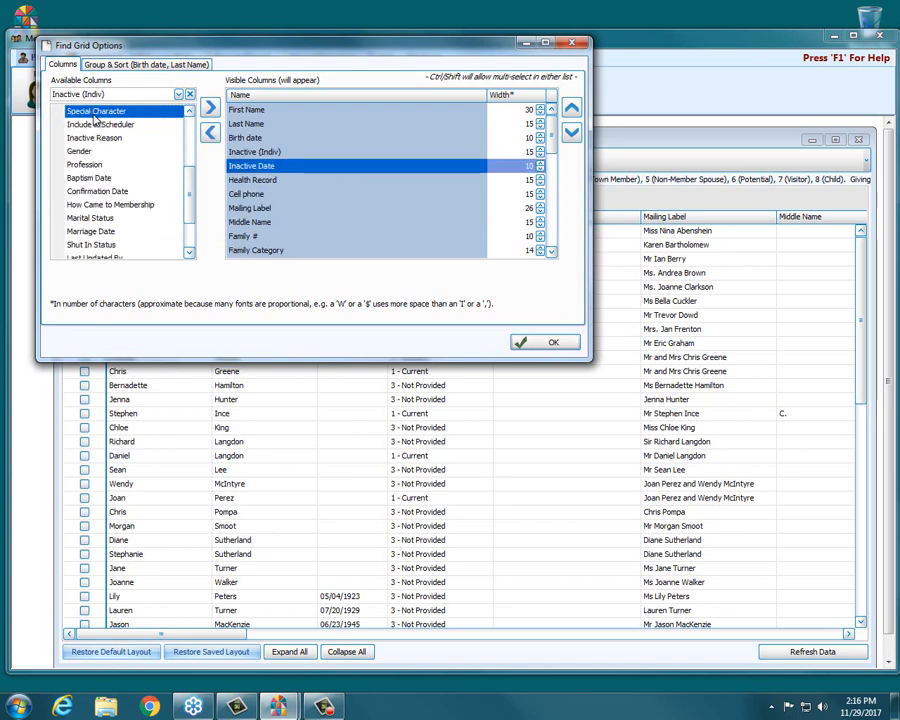
pyautogui.scroll(1, 95, 120)
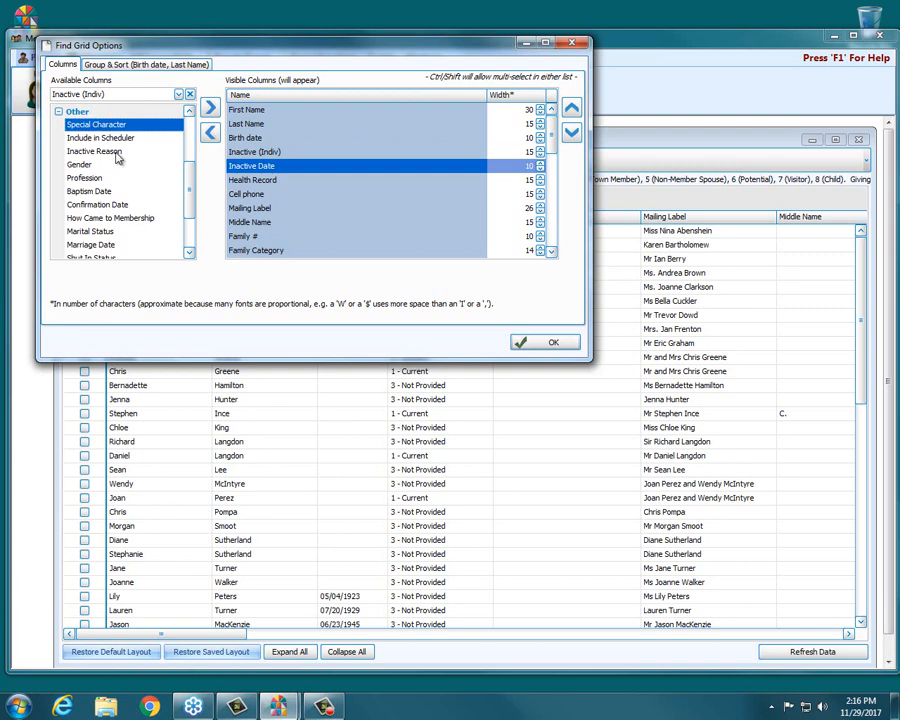
pyautogui.scroll(-3, 117, 158)
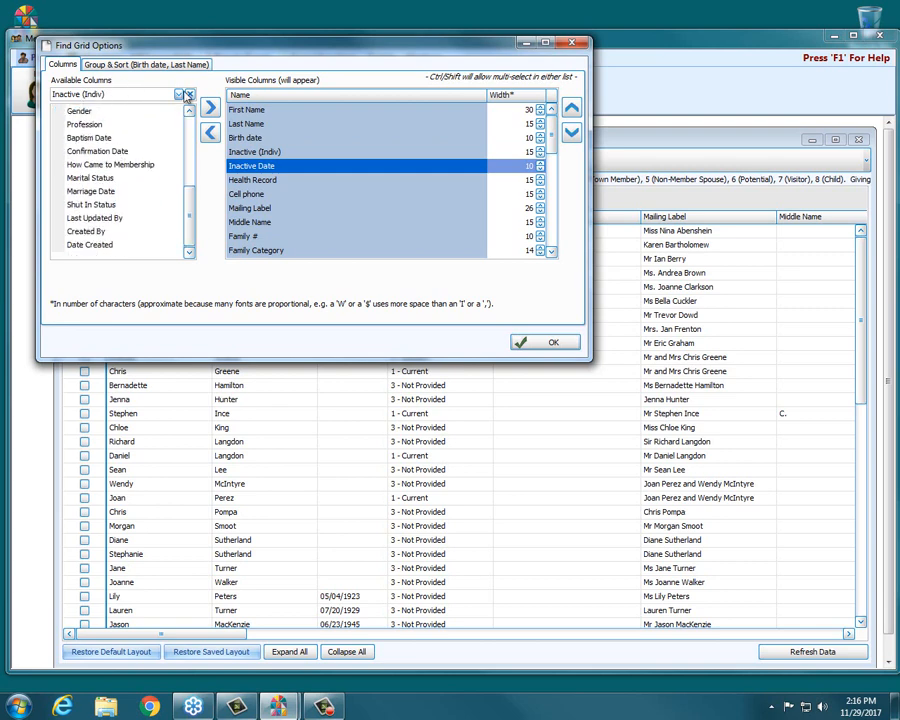
pyautogui.click(544, 344)
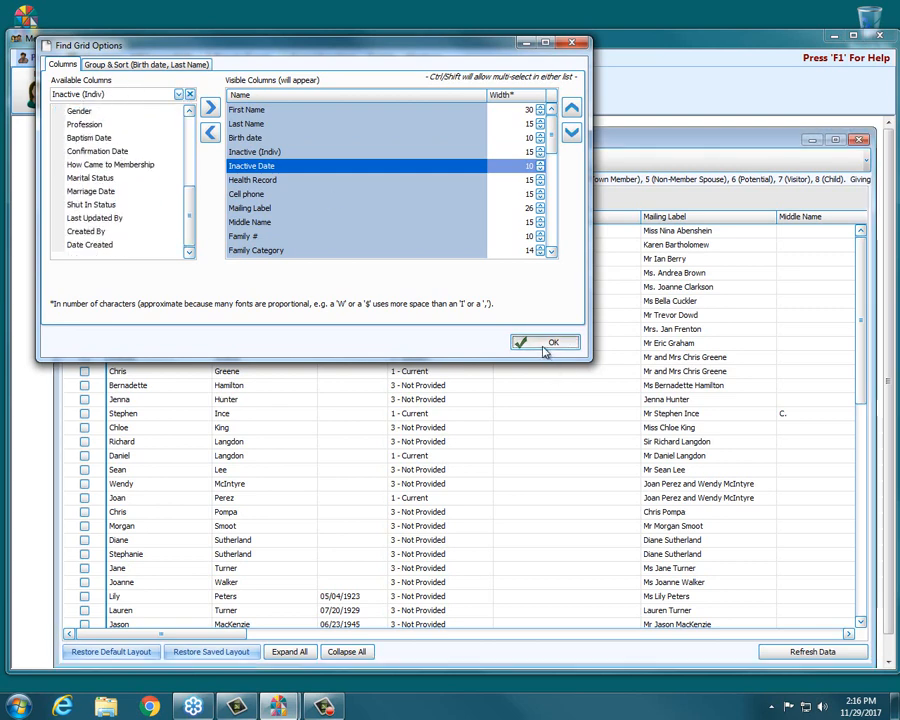
# Mass edit the Family Category field, replacing it with Members for all records where the category is Visitors [V]
pyautogui.click(513, 160)
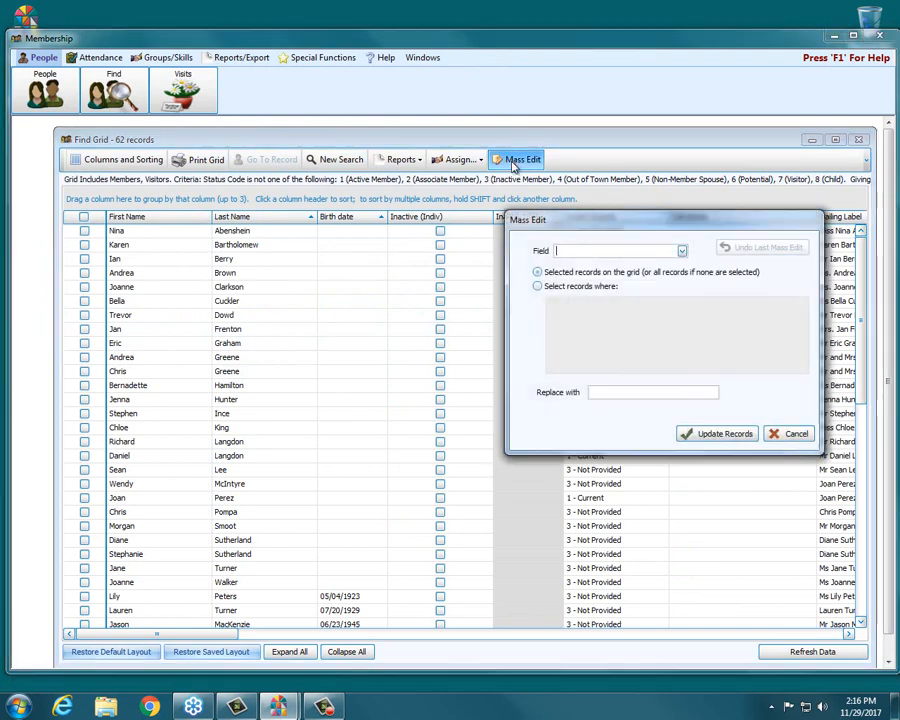
pyautogui.click(681, 253)
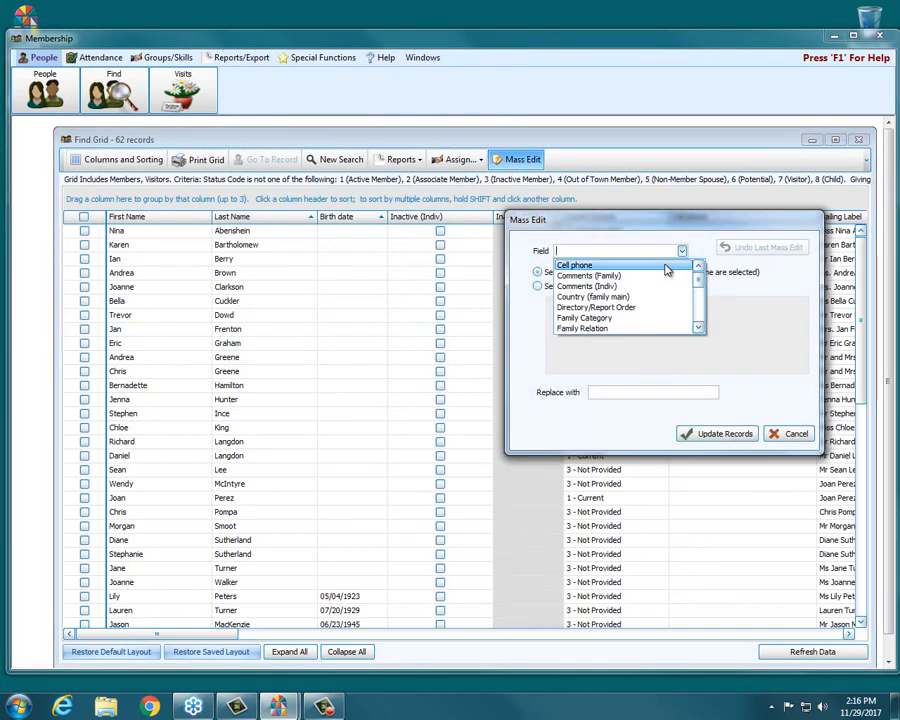
pyautogui.click(637, 320)
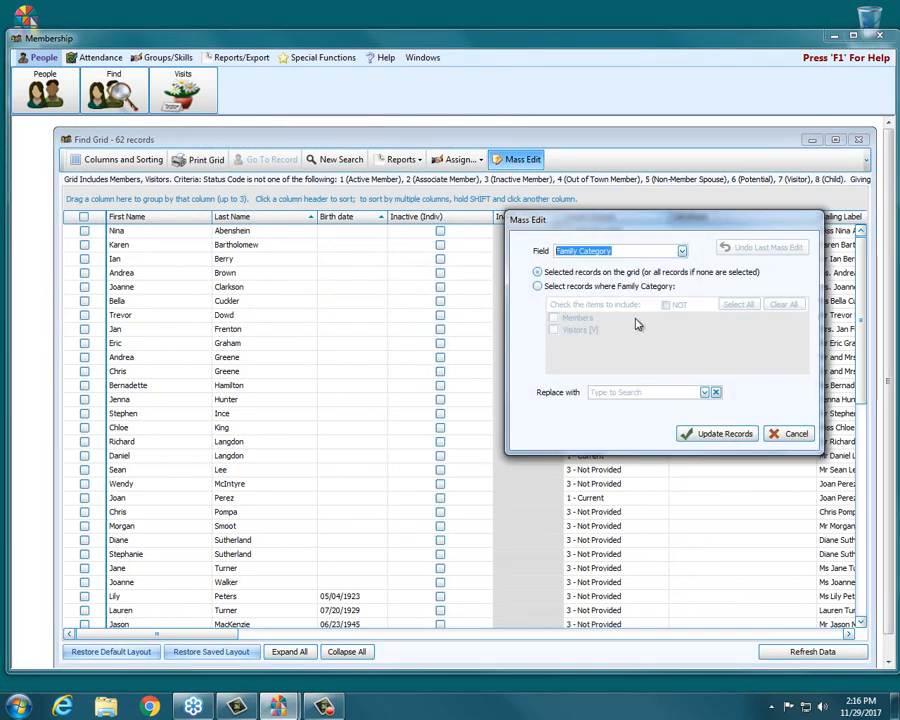
pyautogui.click(569, 289)
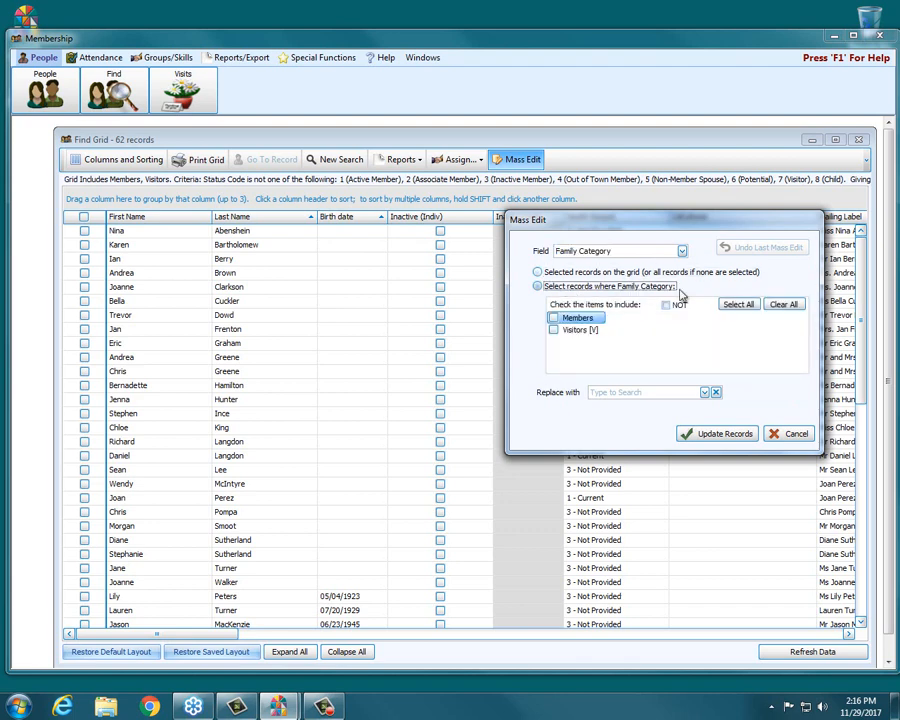
pyautogui.click(585, 331)
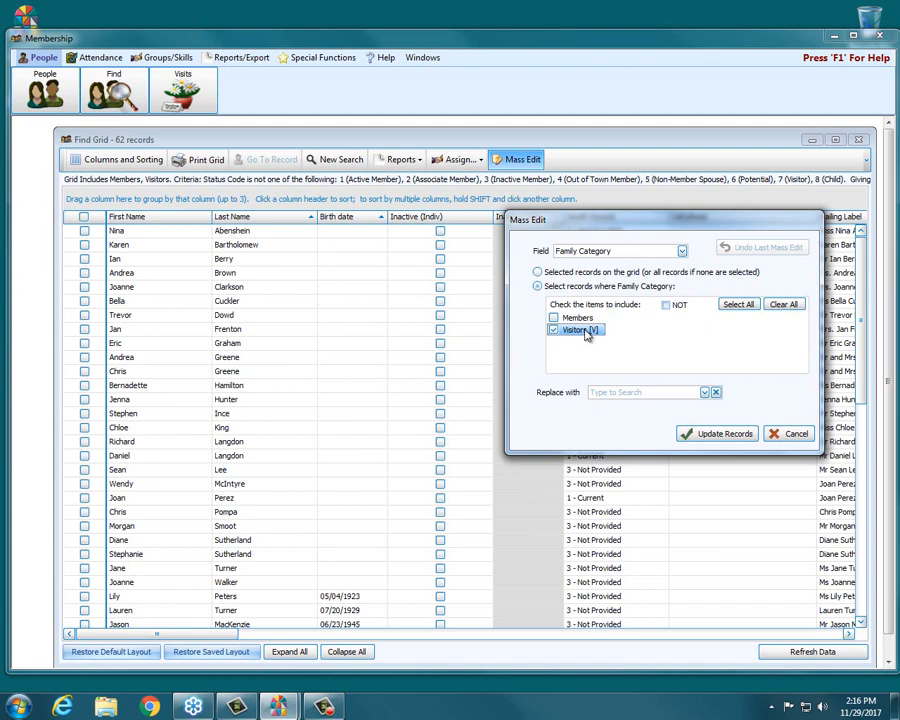
pyautogui.click(704, 392)
pyautogui.click(674, 424)
pyautogui.click(721, 436)
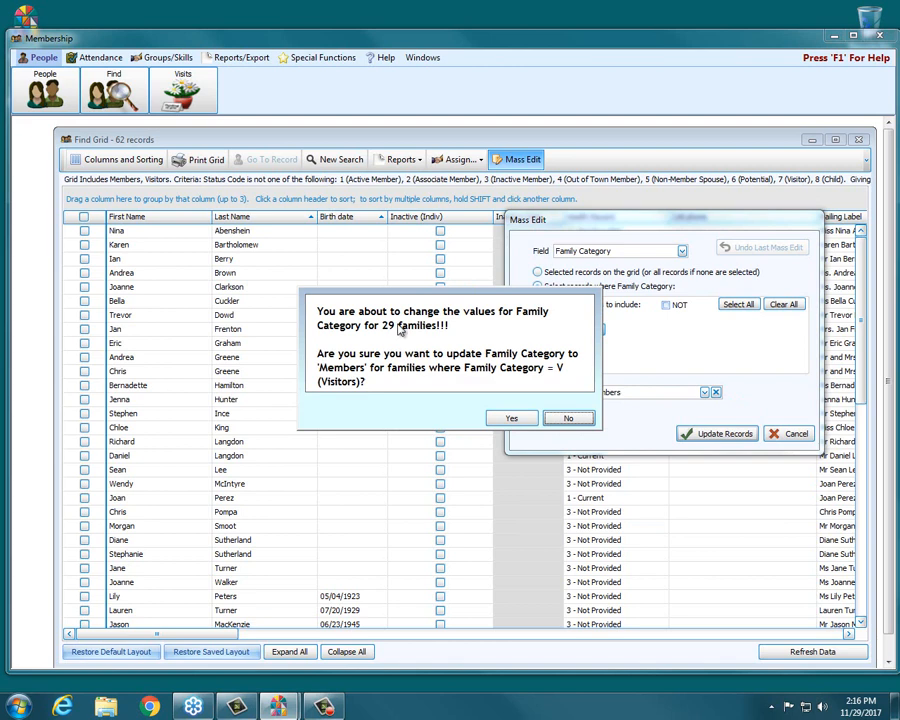
pyautogui.click(512, 418)
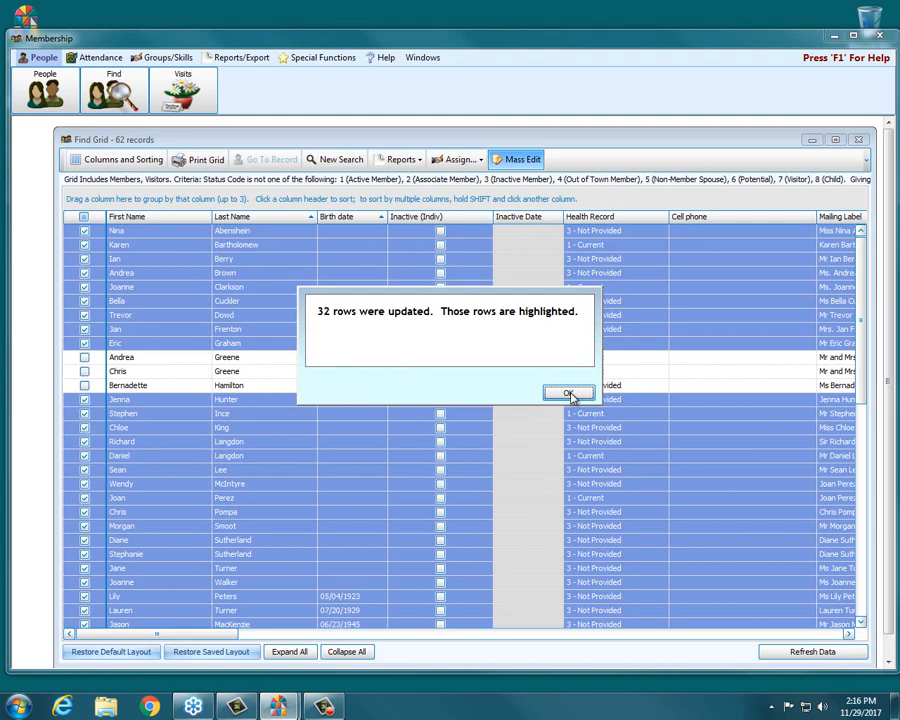
pyautogui.click(568, 394)
# Undo the last Family Category mass edit and dismiss the completion message
pyautogui.click(523, 160)
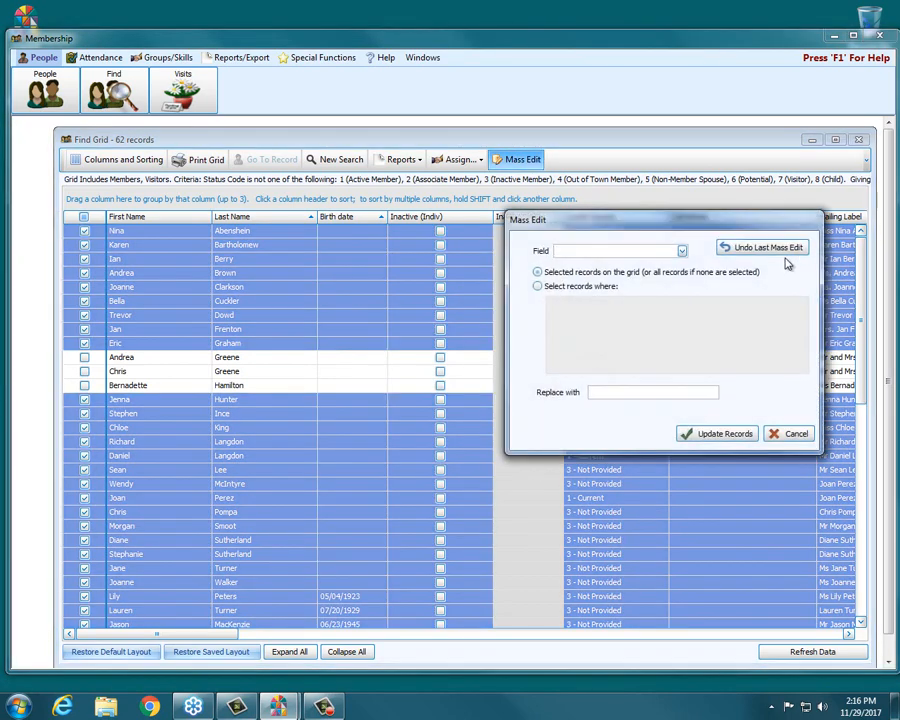
pyautogui.click(760, 247)
pyautogui.click(511, 392)
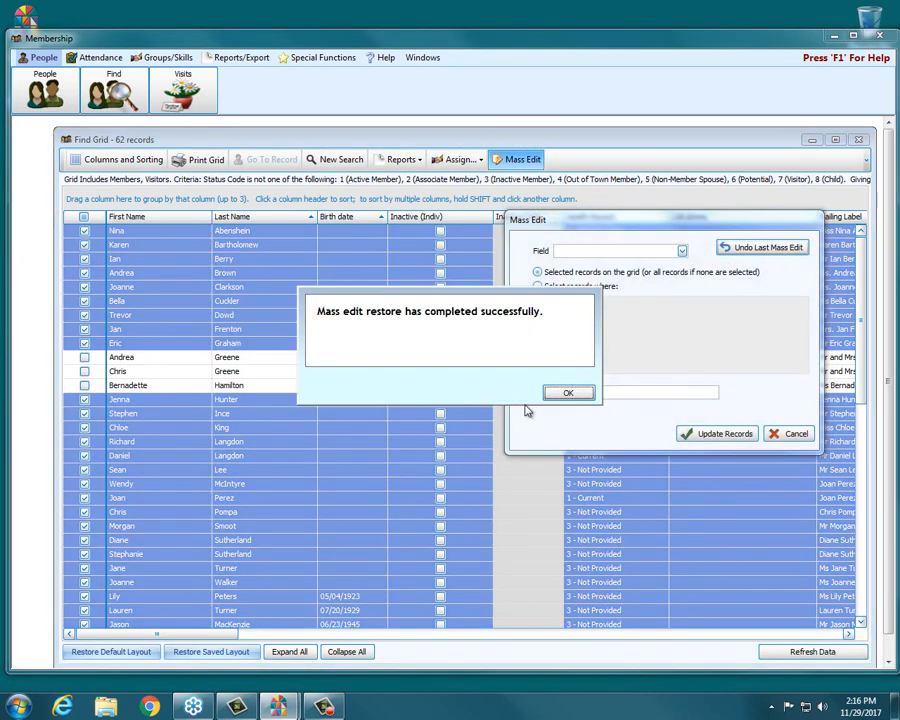
pyautogui.click(567, 393)
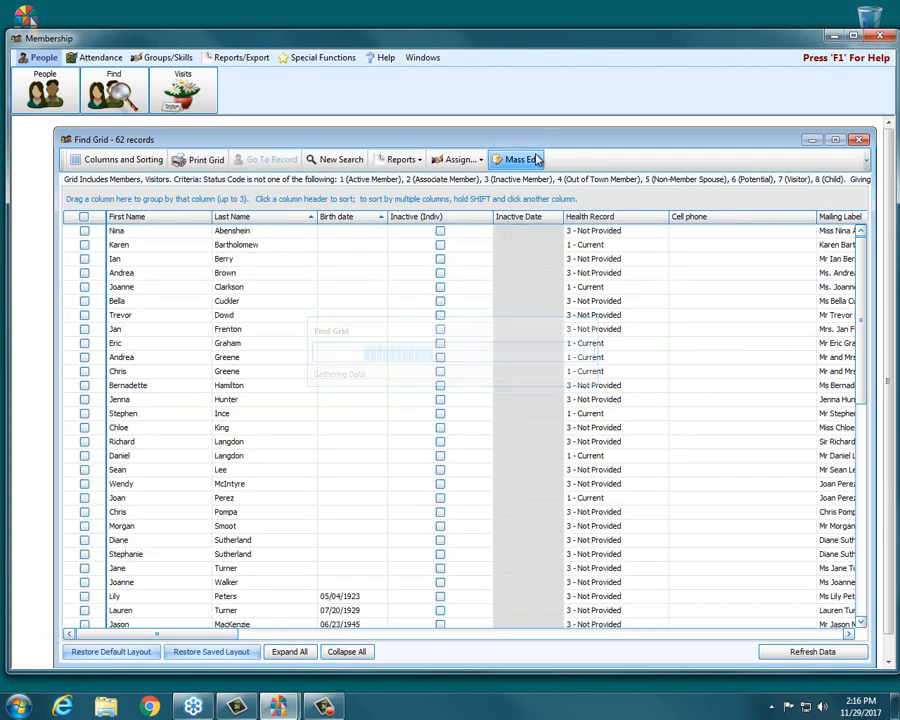
# Try marking the first listed person as Inactive (Indiv), view the available Inactive Reason choices, and cancel
pyautogui.click(440, 230)
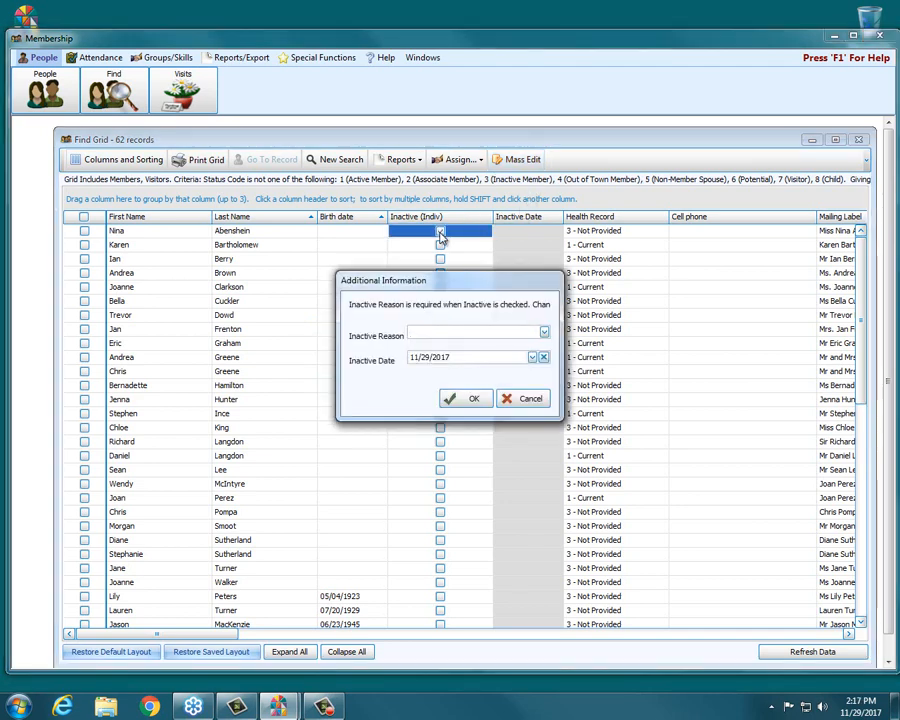
pyautogui.click(544, 332)
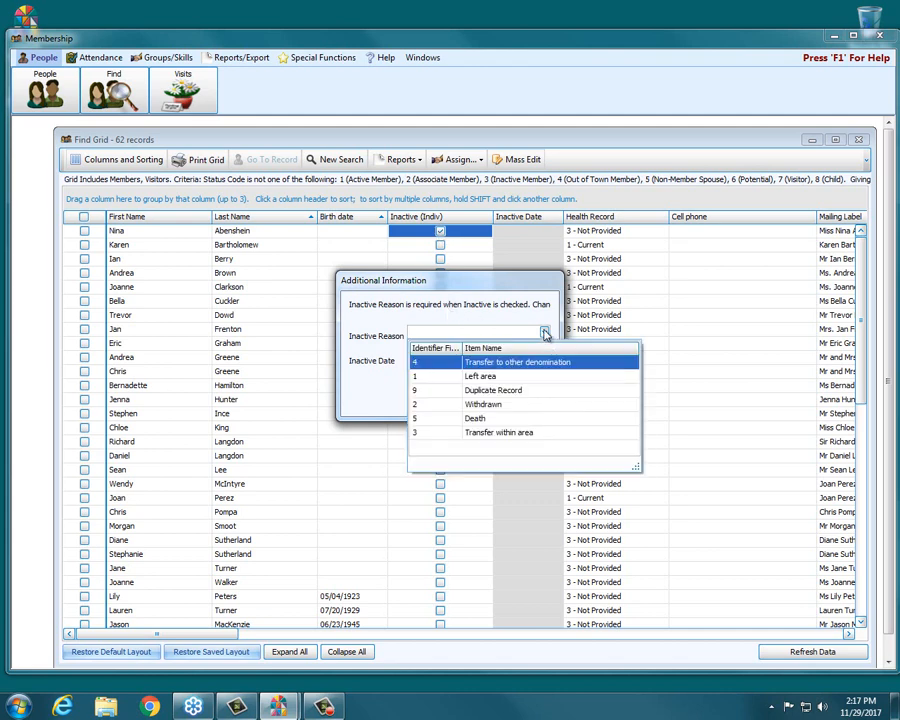
pyautogui.click(544, 332)
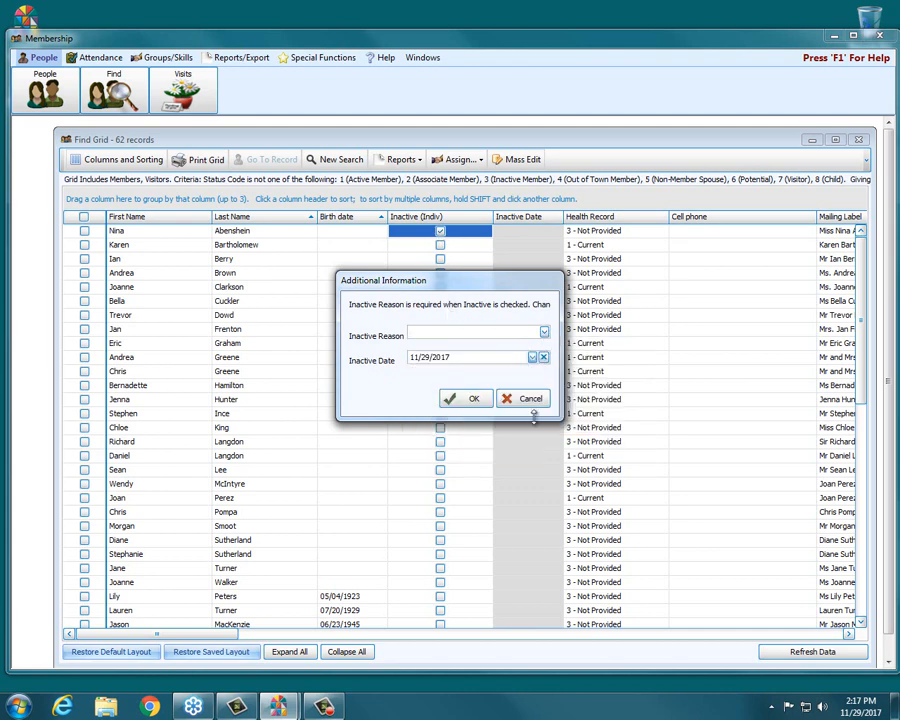
pyautogui.click(531, 404)
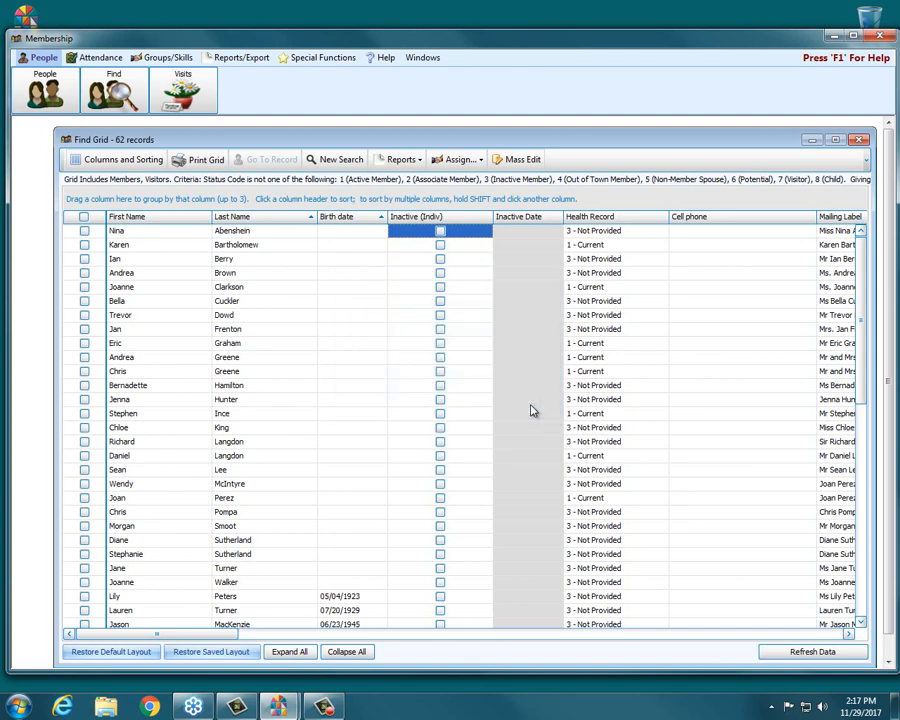
# Choose Inactive (Indiv) as the mass edit field to view its Yes/No replacement options, and cancel the mass edit
pyautogui.click(512, 160)
pyautogui.click(681, 251)
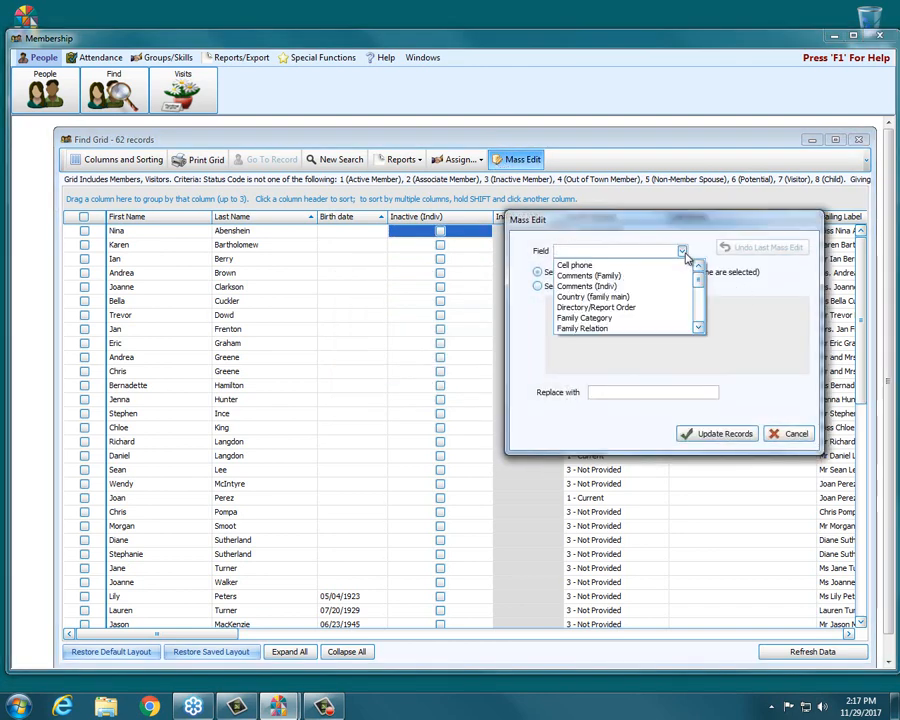
pyautogui.moveTo(699, 281); pyautogui.dragTo(700, 298)
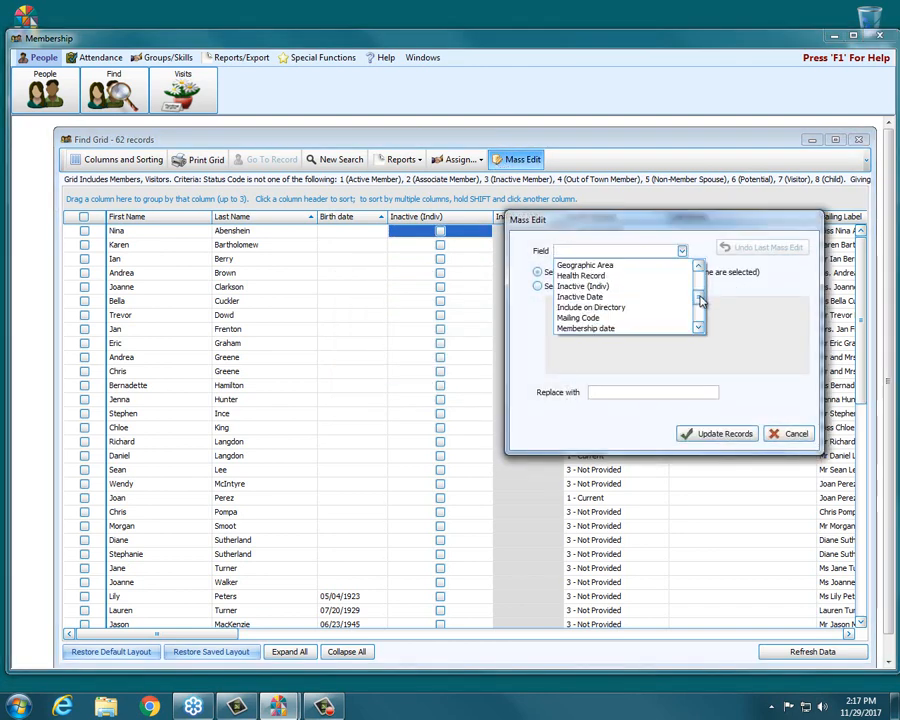
pyautogui.click(576, 287)
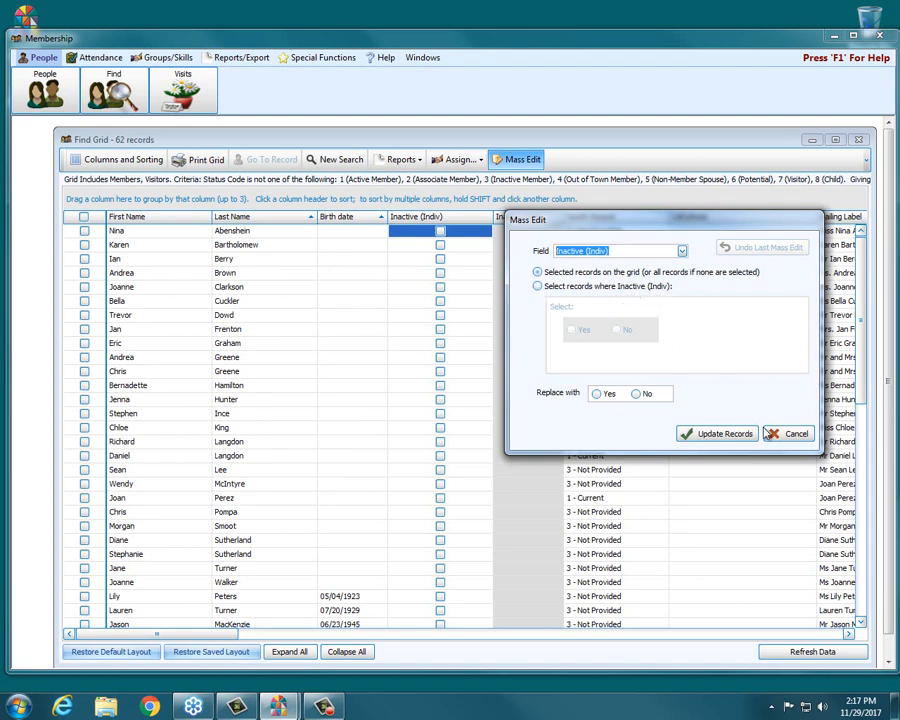
pyautogui.click(796, 435)
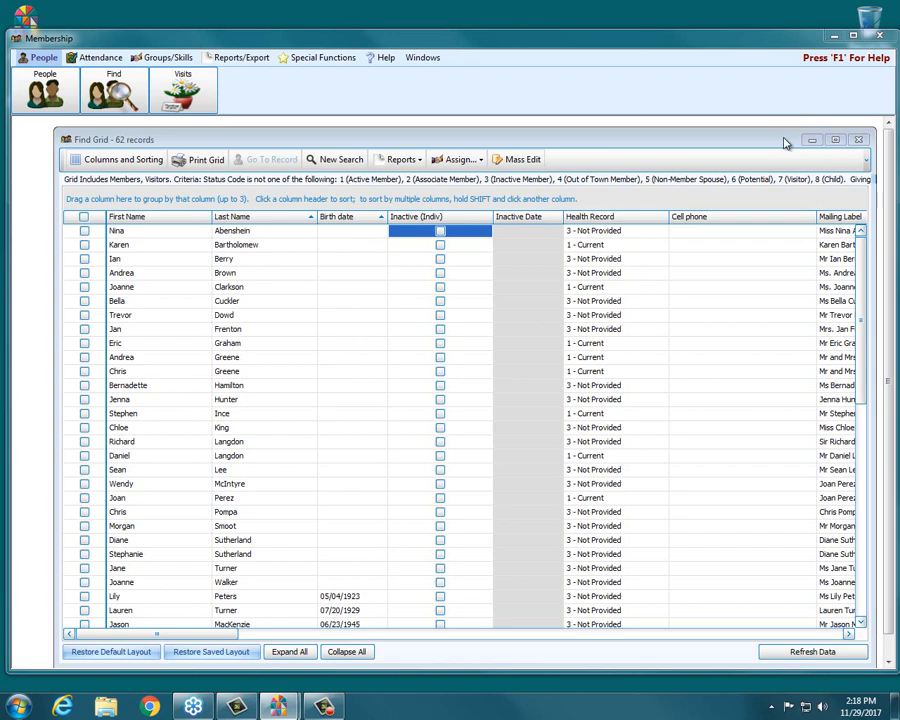
pyautogui.moveTo(781, 138); pyautogui.dragTo(772, 132)
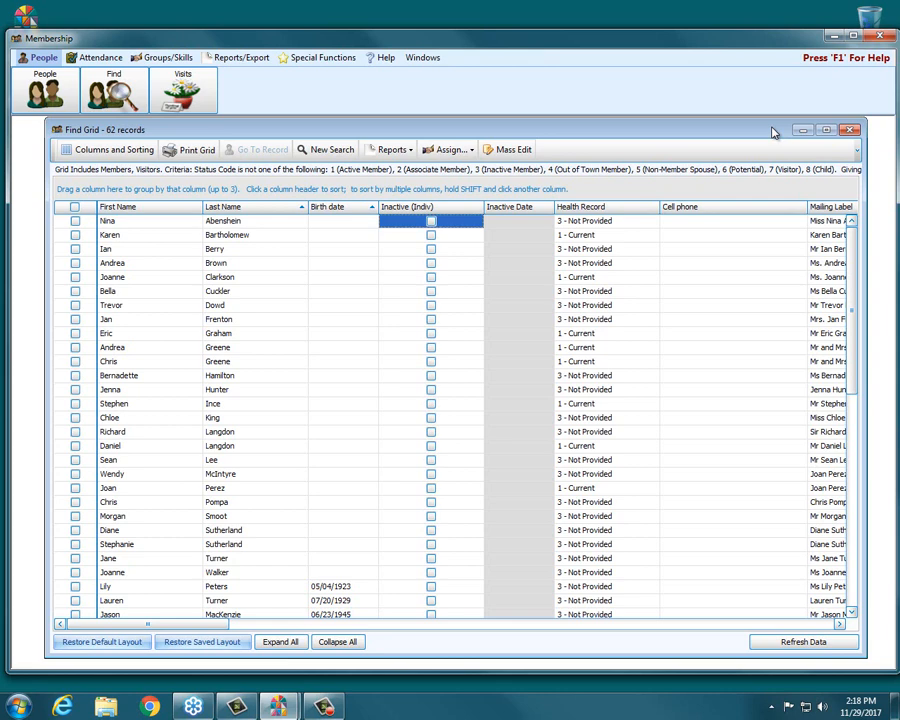
pyautogui.moveTo(773, 132); pyautogui.dragTo(771, 136)
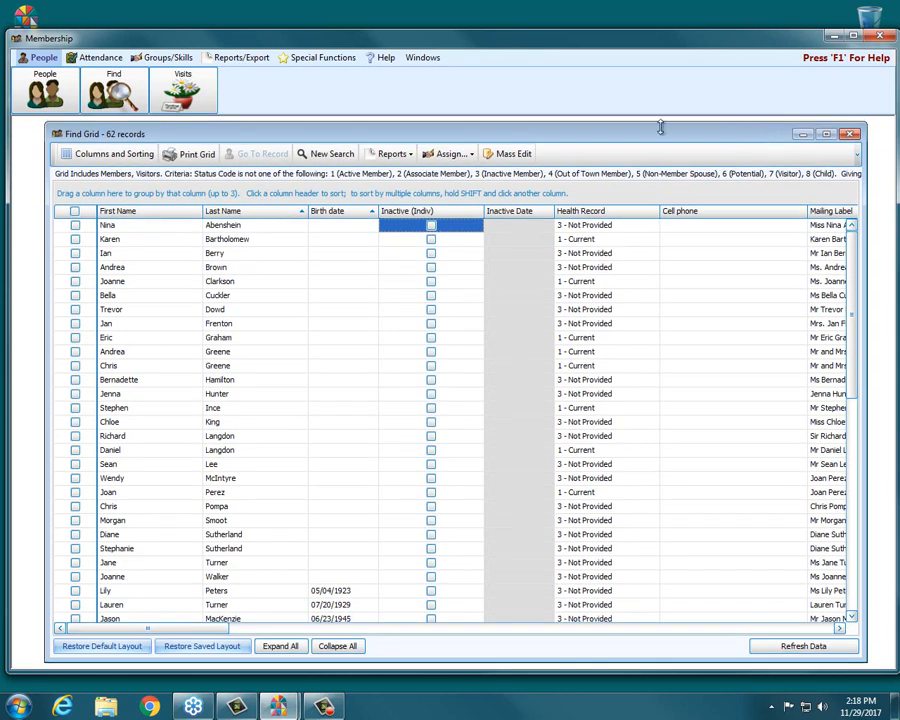